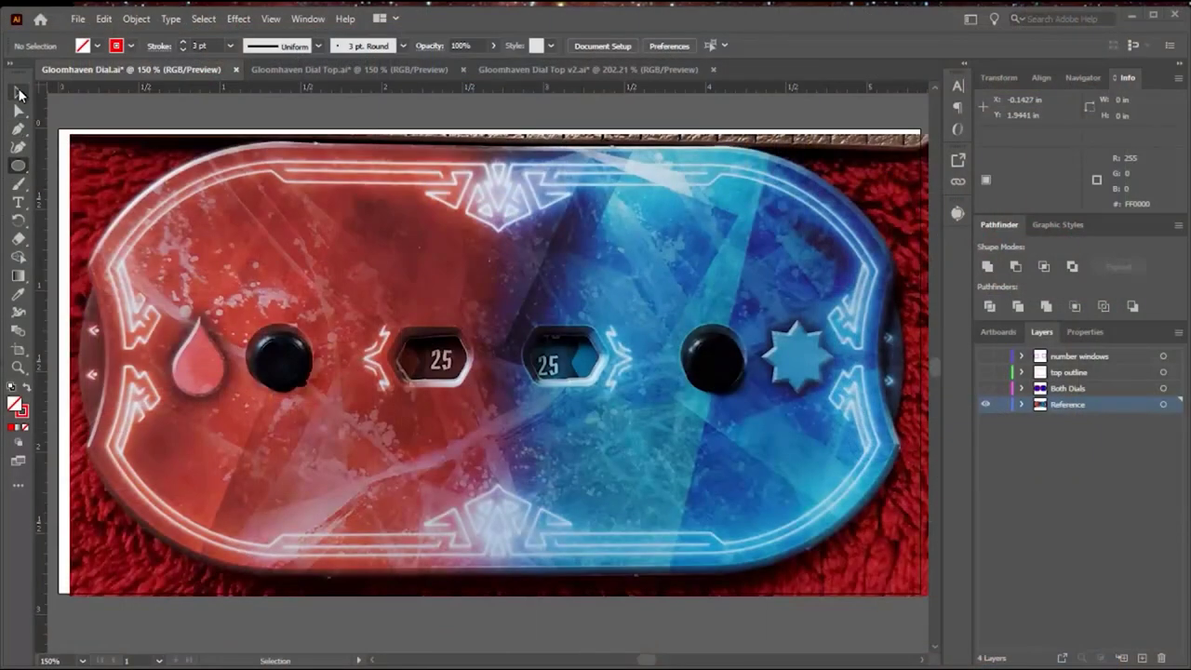
# Step: Show the top outline layer and draw a circle over the dial's left half plus a copy shifted right
pyautogui.click(622, 249)
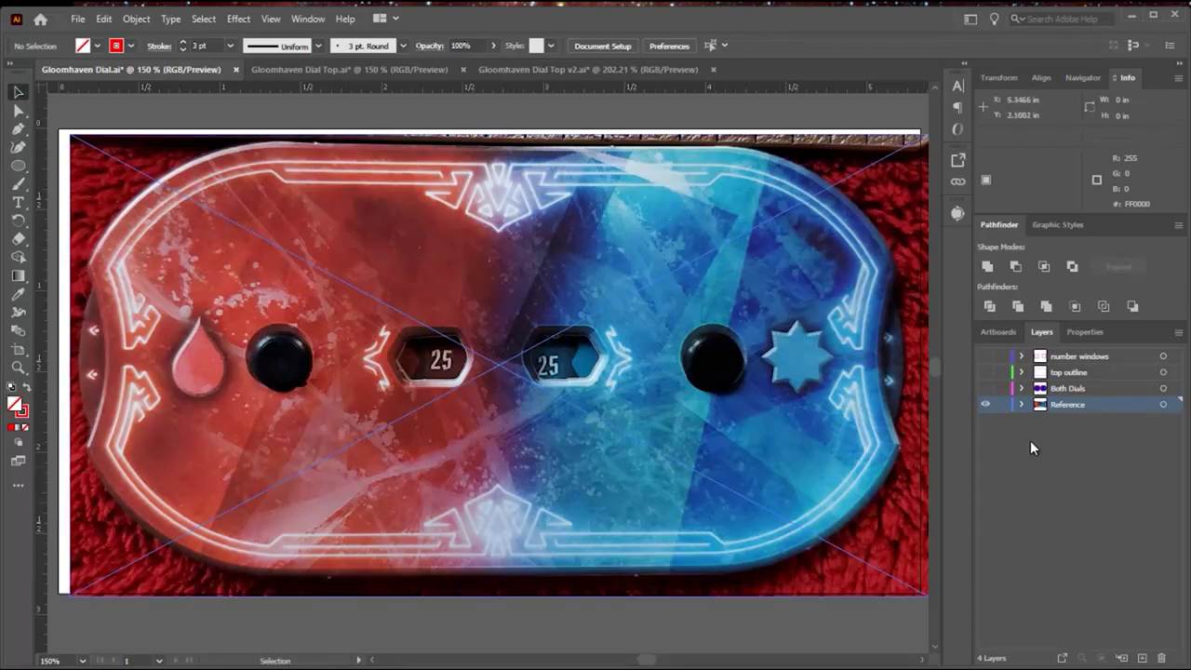
pyautogui.click(984, 373)
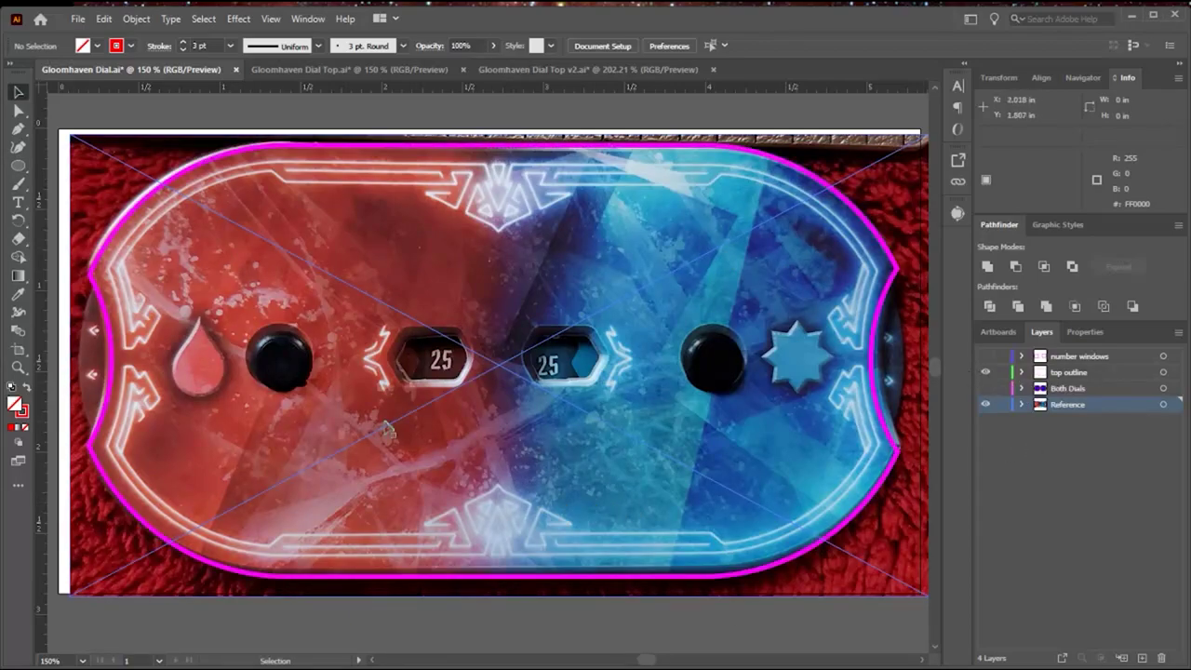
pyautogui.click(52, 313)
pyautogui.click(17, 166)
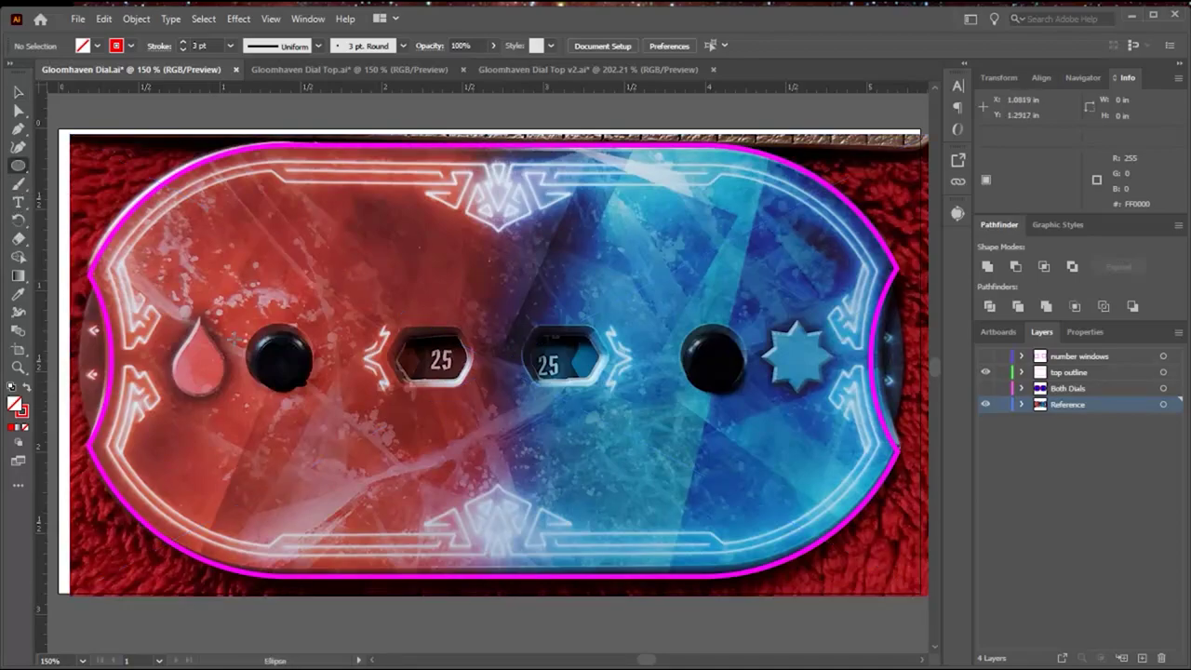
pyautogui.moveTo(277, 361); pyautogui.dragTo(65, 228)
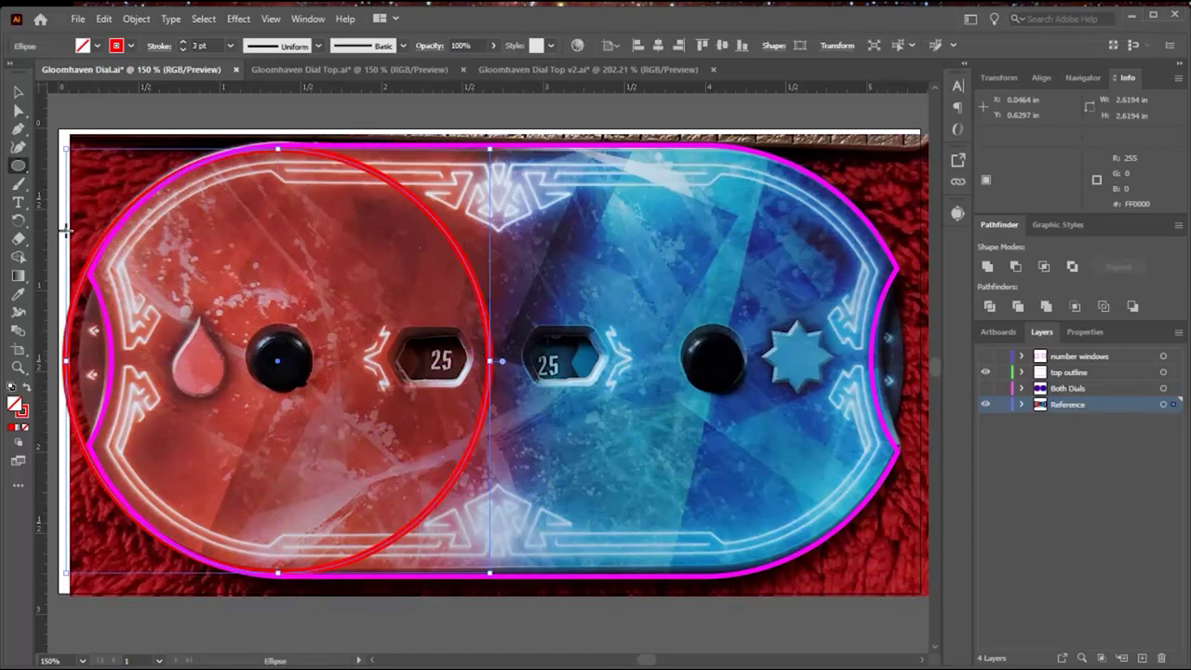
pyautogui.hotkey('ctrl', 'c')
pyautogui.hotkey('ctrl', 'v')
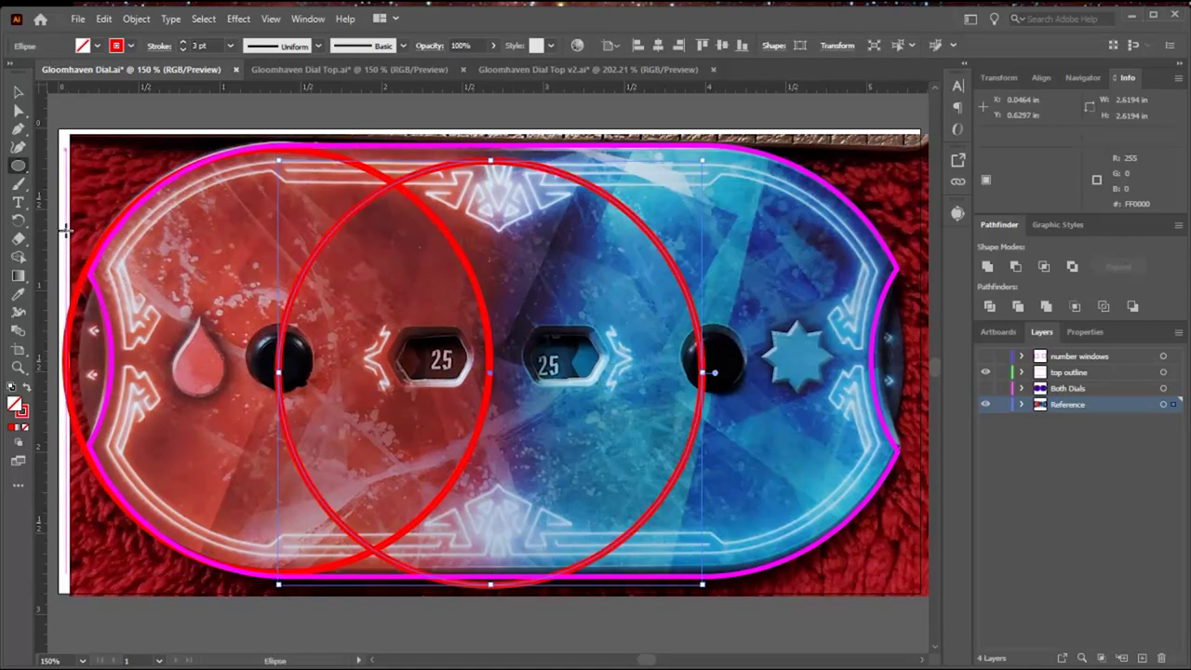
pyautogui.hotkey('shift', 'Right')
pyautogui.hotkey('shift', 'Right')
pyautogui.hotkey('shift', 'Right')
pyautogui.hotkey('shift', 'Right')
pyautogui.hotkey('shift', 'Right')
pyautogui.hotkey('shift', 'Right')
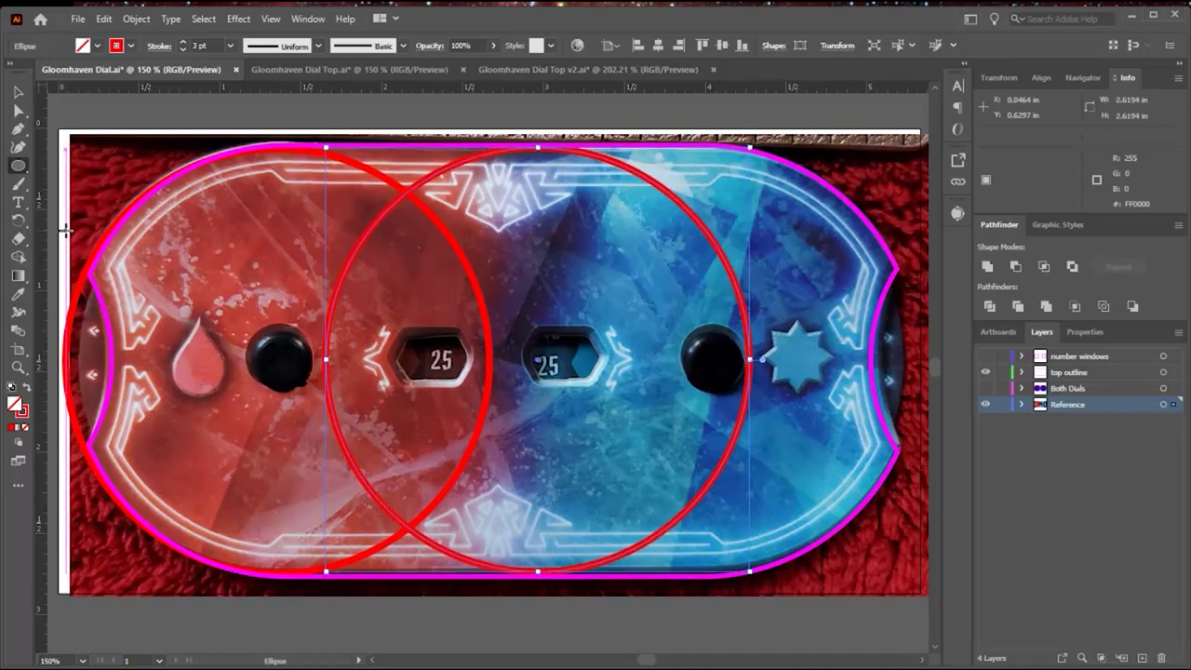
pyautogui.hotkey('shift', 'Right')
pyautogui.hotkey('shift', 'Right')
pyautogui.hotkey('shift', 'Right')
pyautogui.hotkey('shift', 'Right')
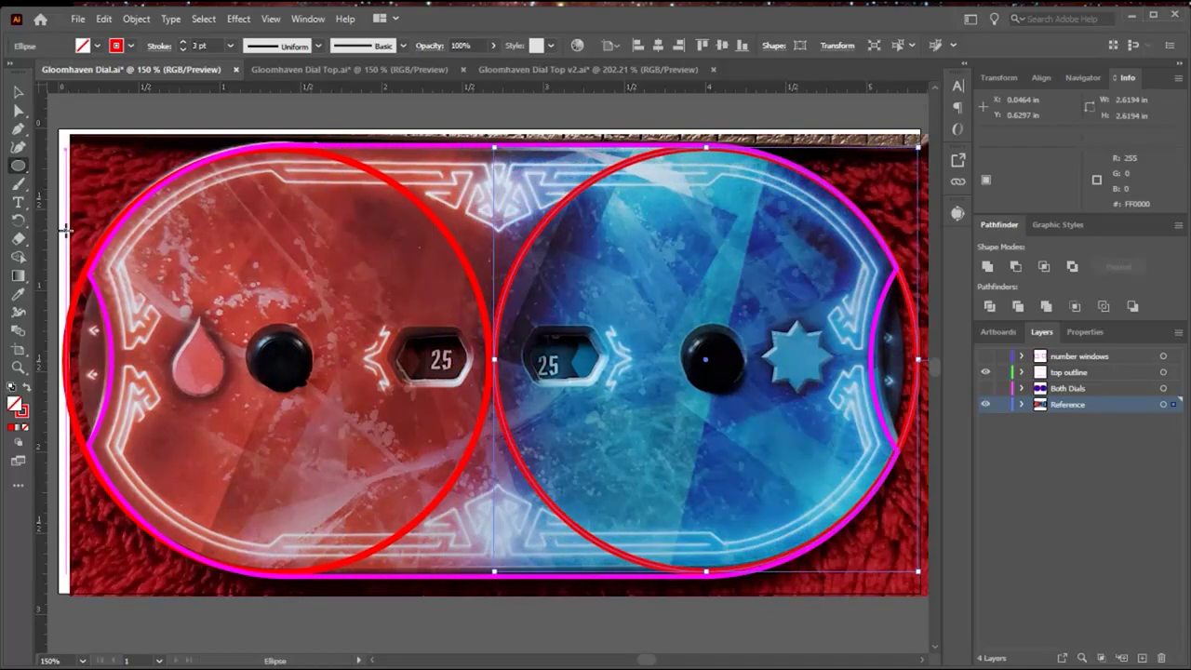
# Step: Draw a rectangle between the two circles and unite all three into one outline path
pyautogui.click(19, 168)
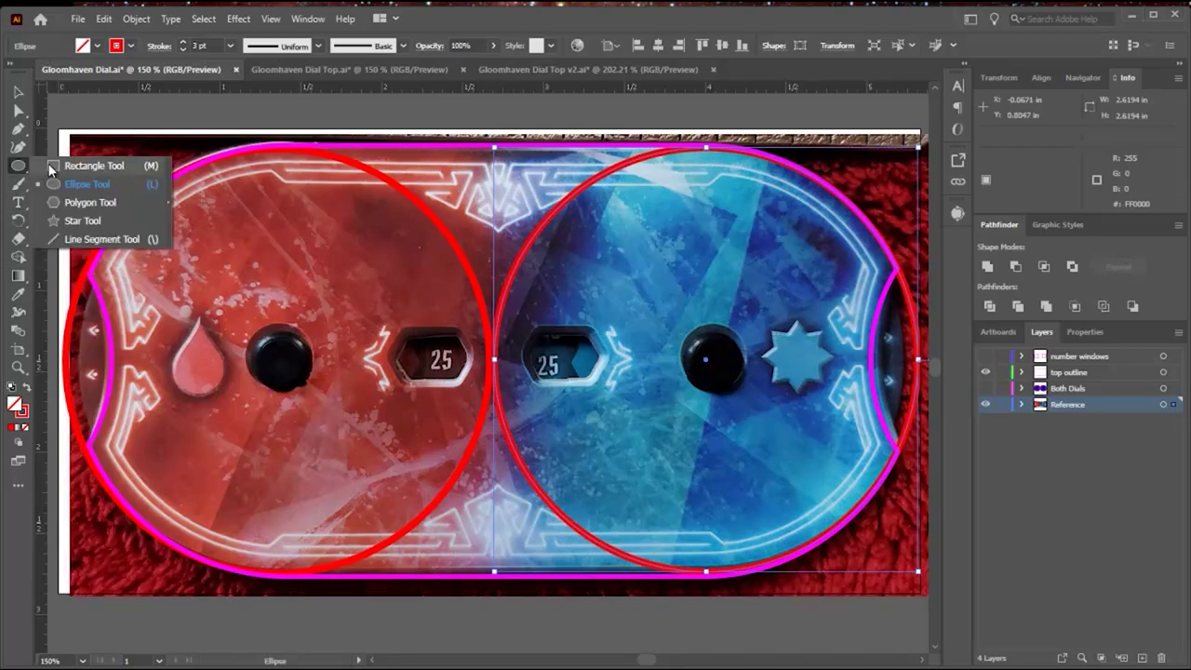
pyautogui.click(65, 166)
pyautogui.moveTo(272, 145)
pyautogui.mouseDown()
pyautogui.moveTo(420, 567)
pyautogui.moveTo(707, 577)
pyautogui.mouseUp()
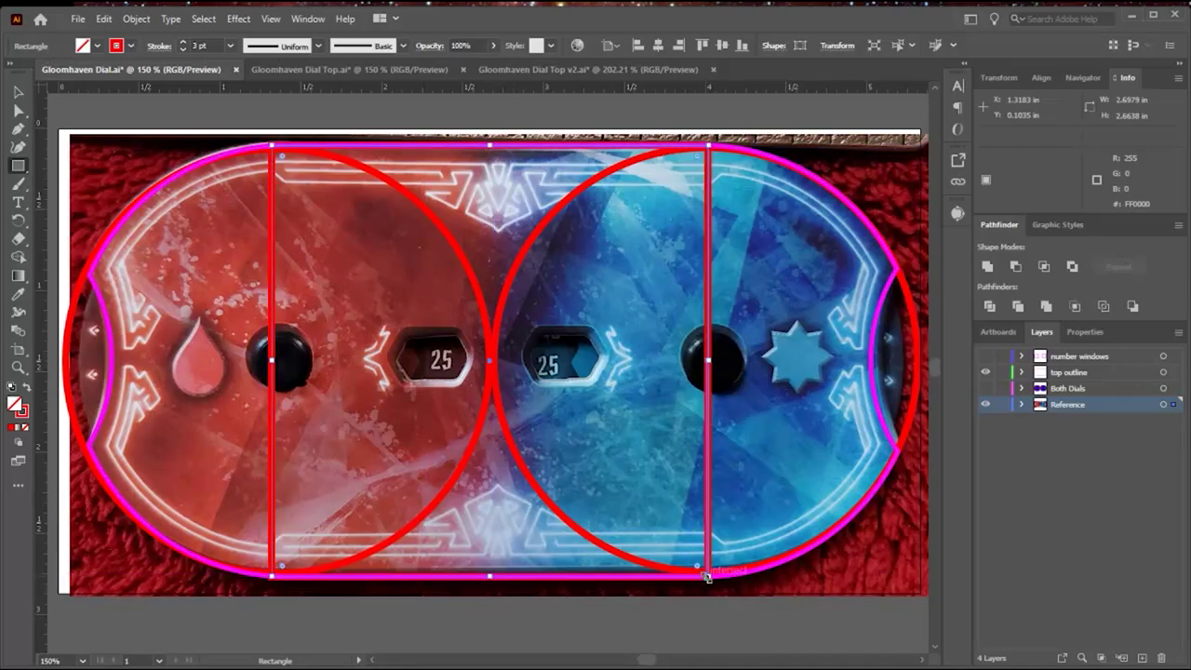
pyautogui.press('v')
pyautogui.hotkey('ctrl', 'a')
pyautogui.click(1022, 404)
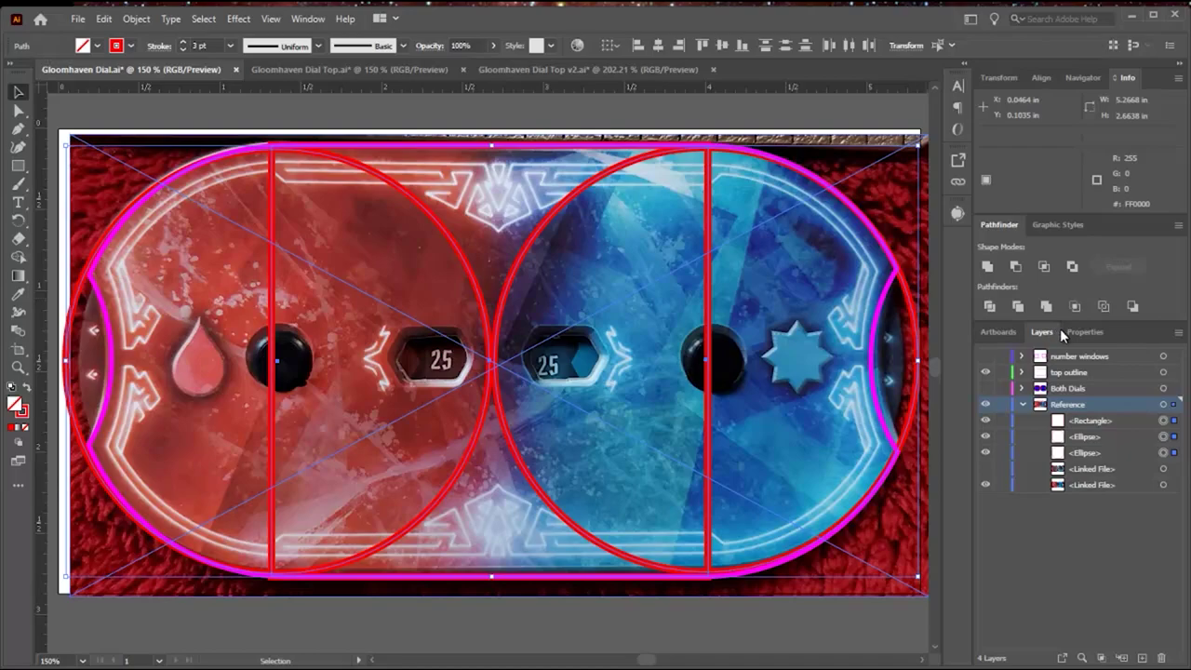
pyautogui.click(988, 268)
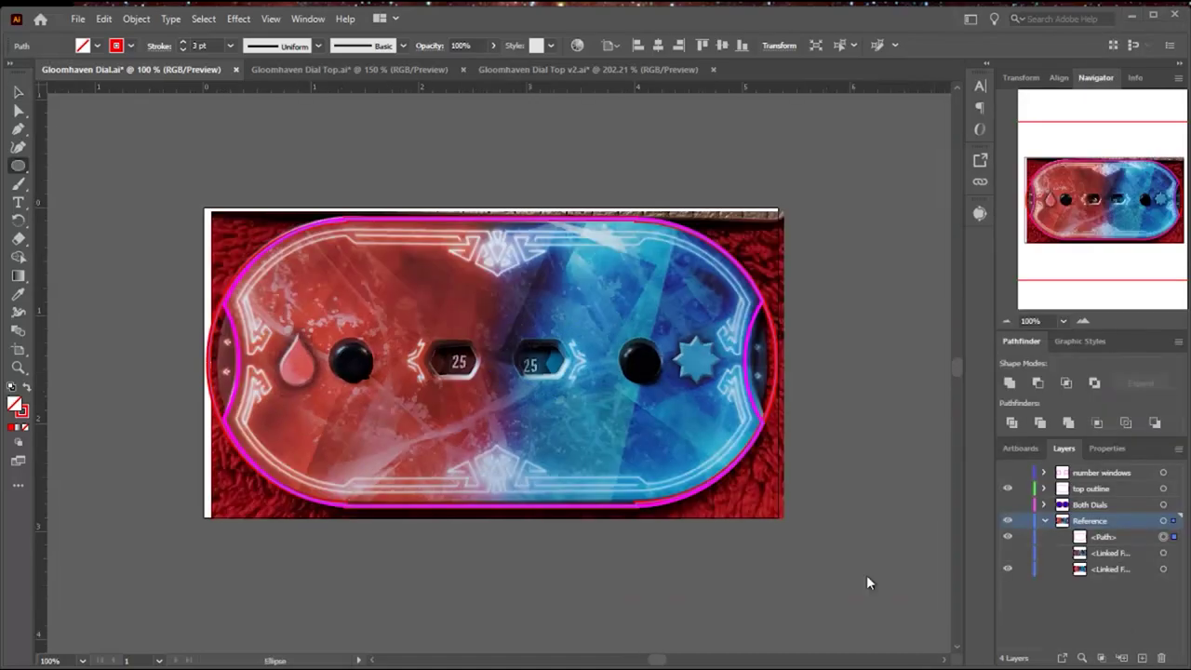
pyautogui.press('l')
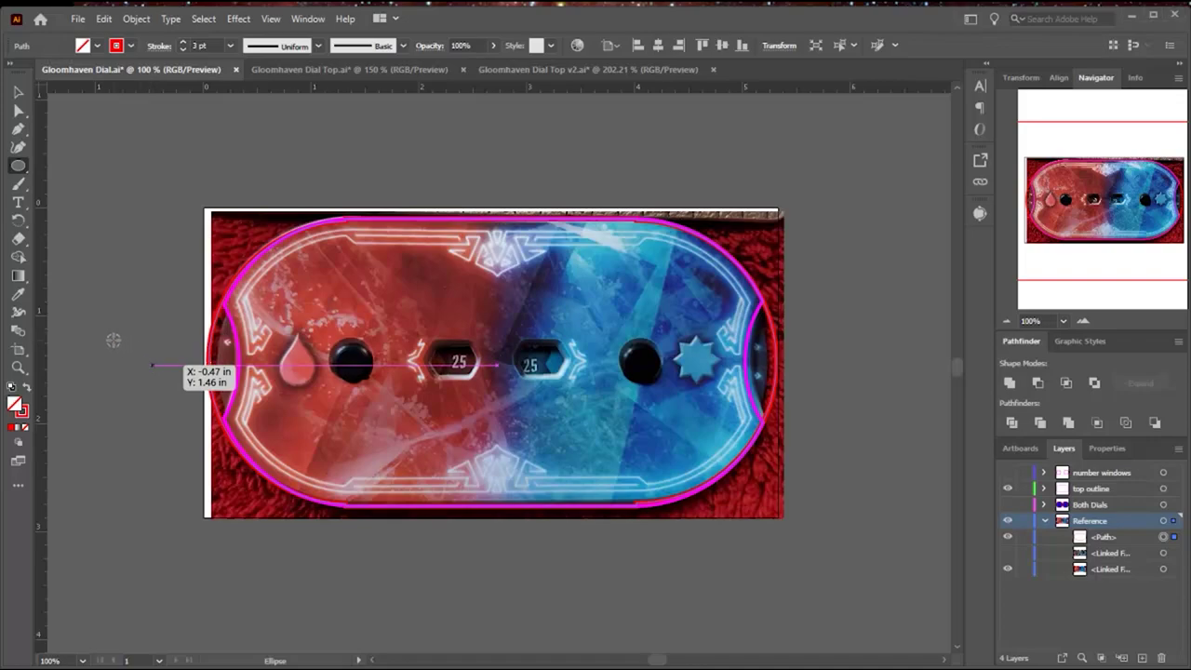
# Step: Draw a circle at the dial's left end, copy it to the right end, and group the pair
pyautogui.moveTo(152, 364); pyautogui.dragTo(61, 272)
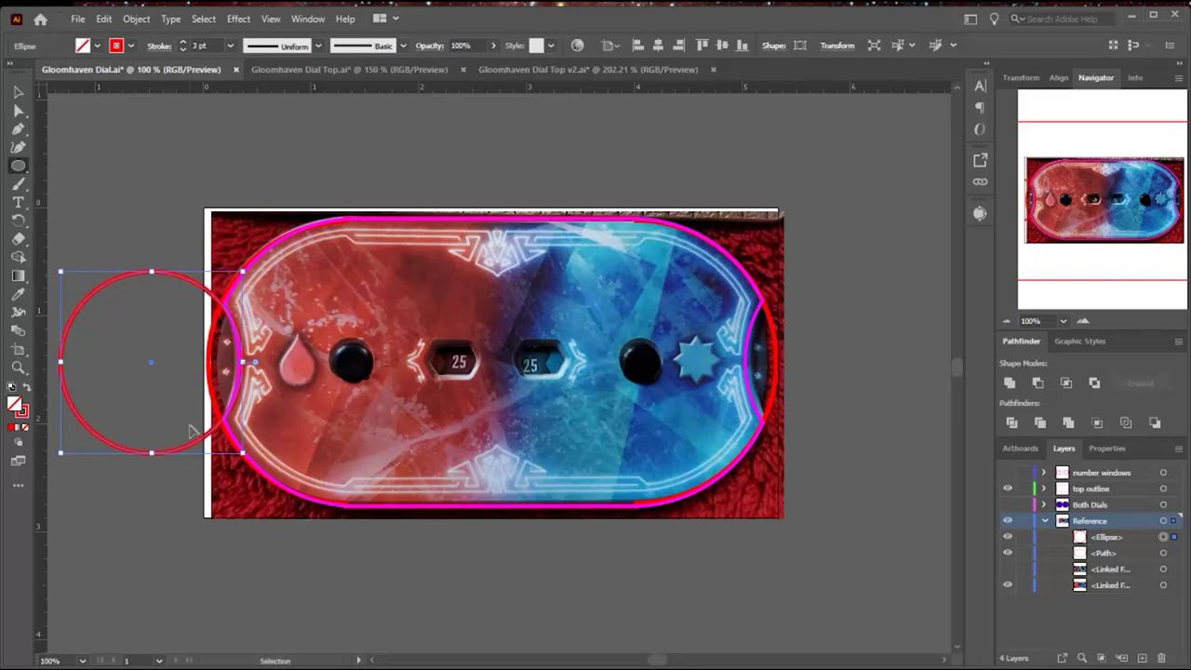
pyautogui.hotkey('ctrl', 'v')
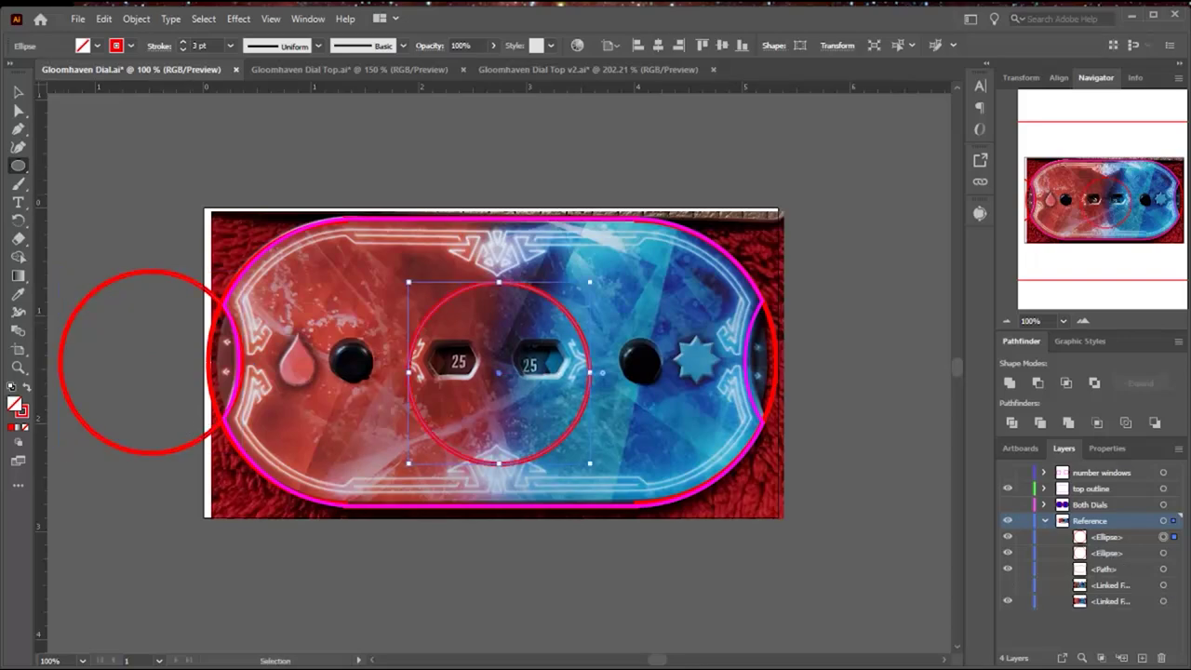
pyautogui.click(19, 93)
pyautogui.moveTo(588, 329); pyautogui.dragTo(912, 318)
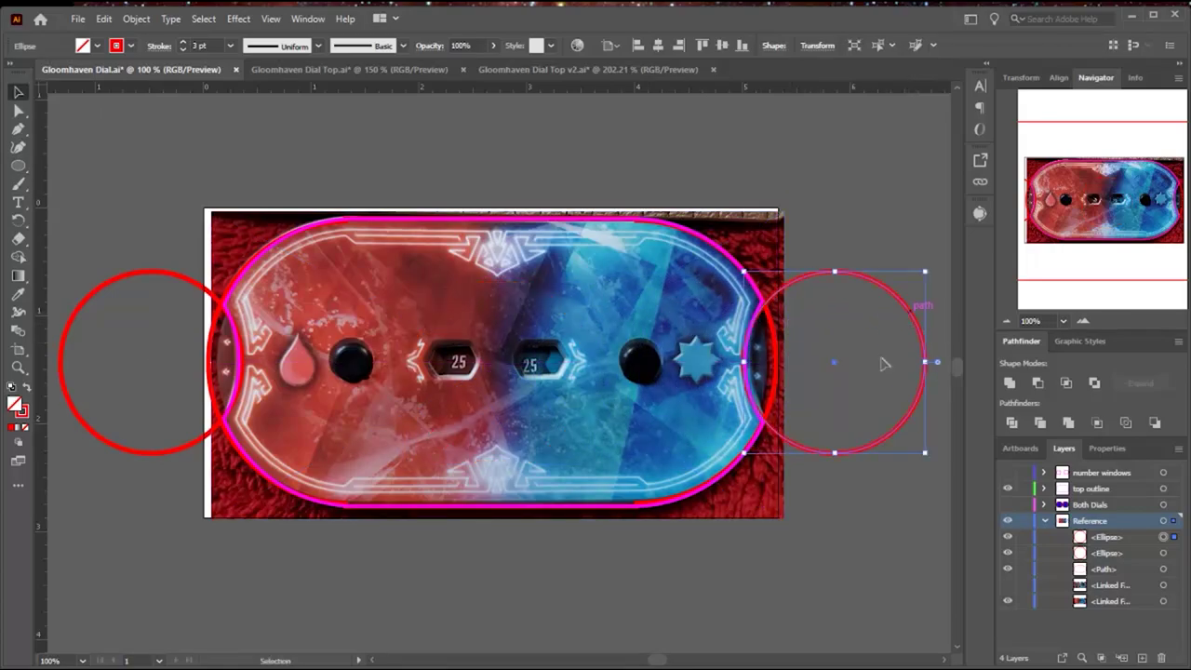
pyautogui.keyDown('shift'); pyautogui.click(153, 272); pyautogui.keyUp('shift')
pyautogui.rightClick(151, 270)
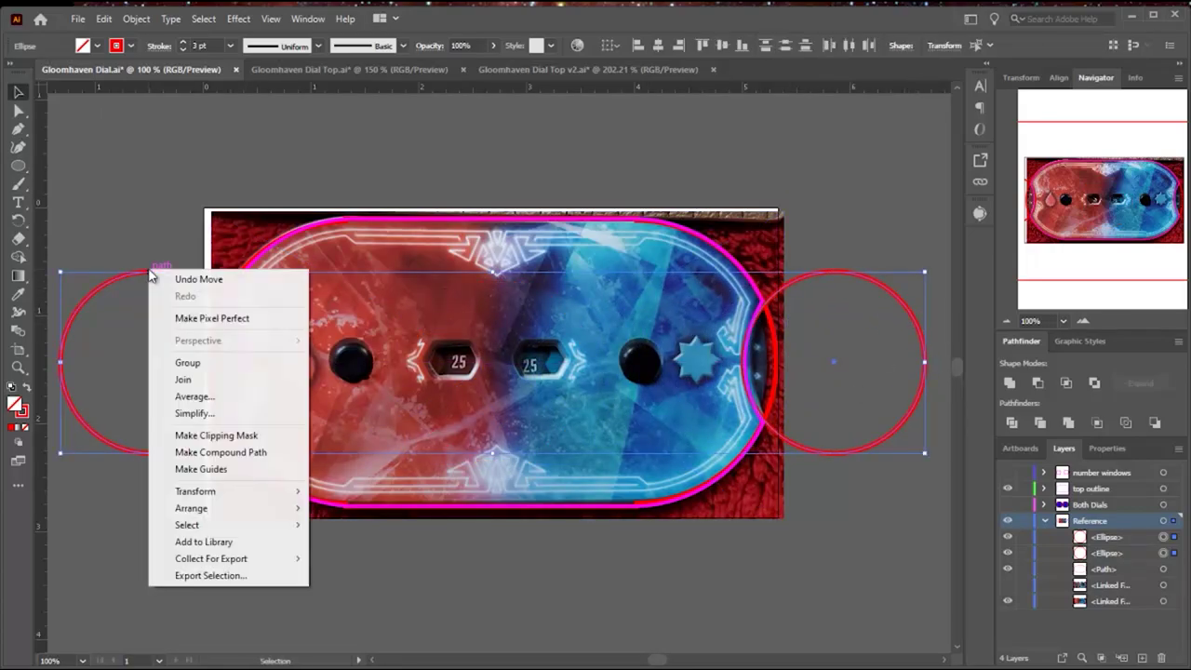
pyautogui.click(186, 363)
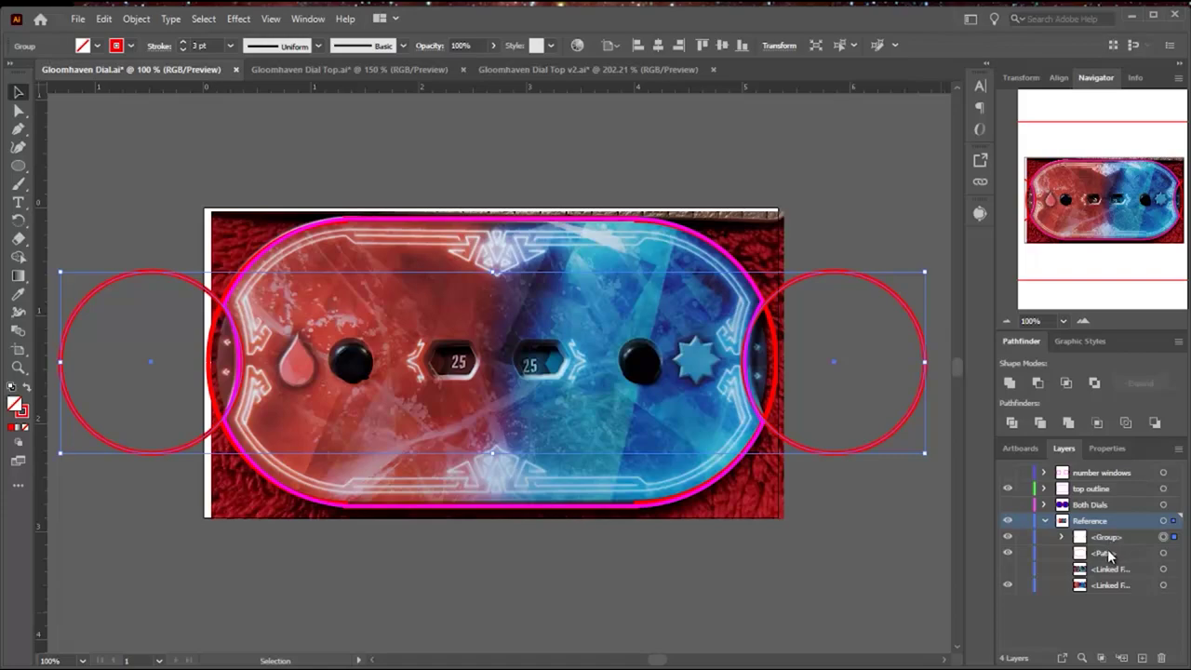
pyautogui.click(778, 344)
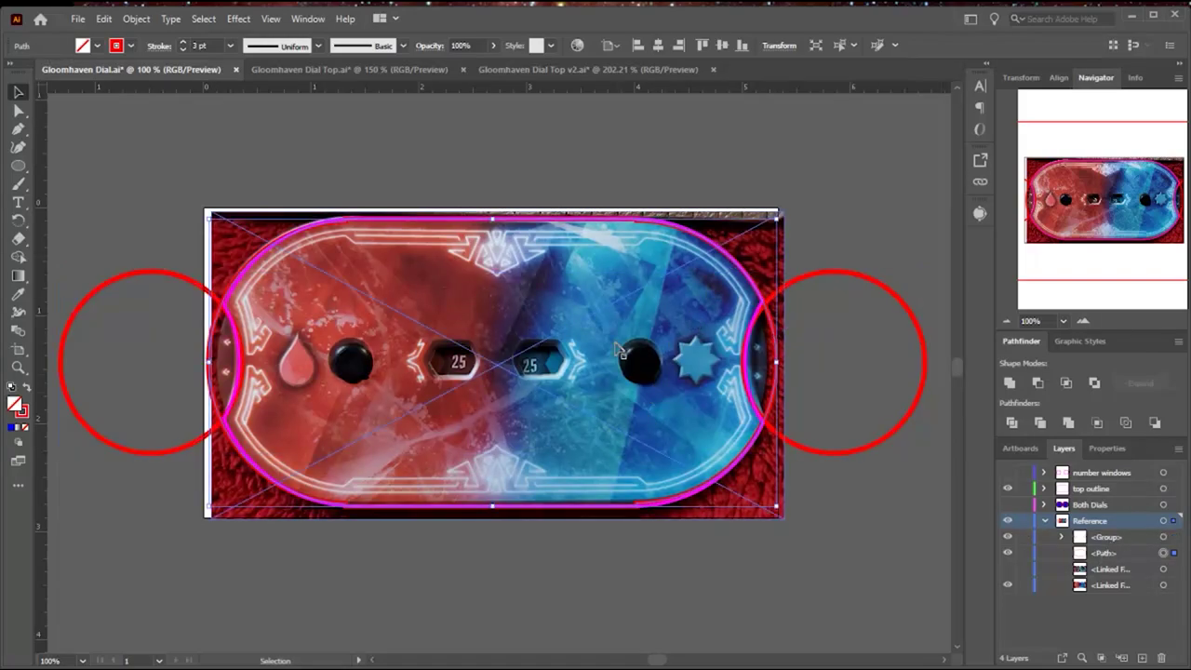
# Step: Fill the pill shape blue and the group of end circles green
pyautogui.click(96, 45)
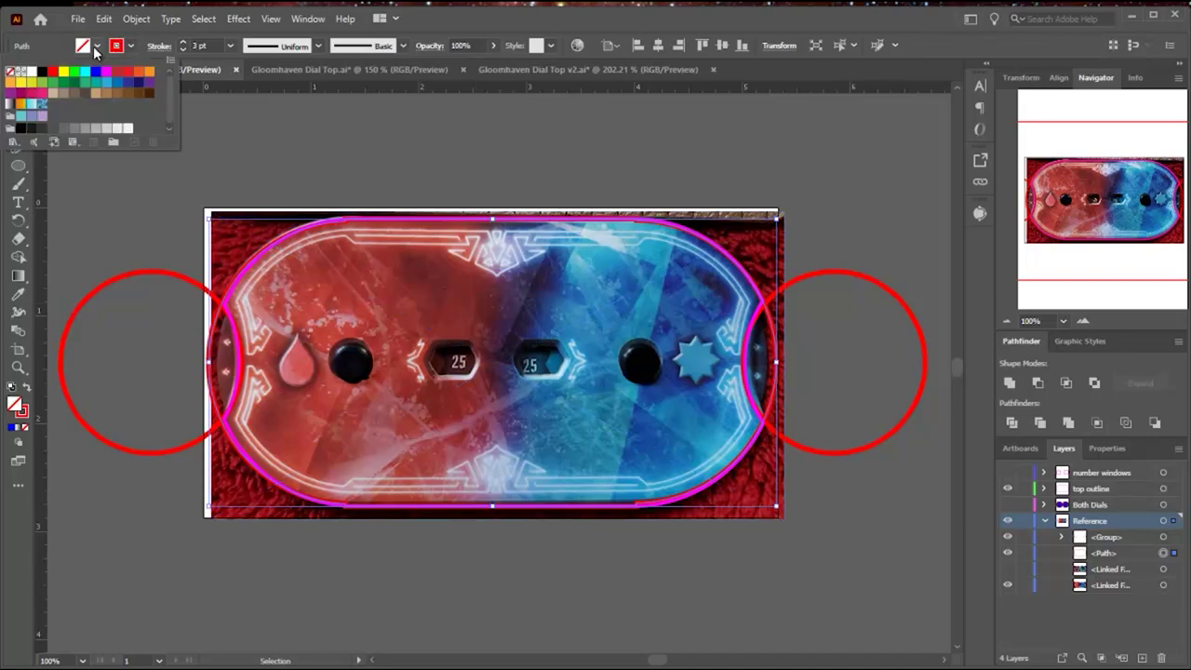
pyautogui.click(97, 72)
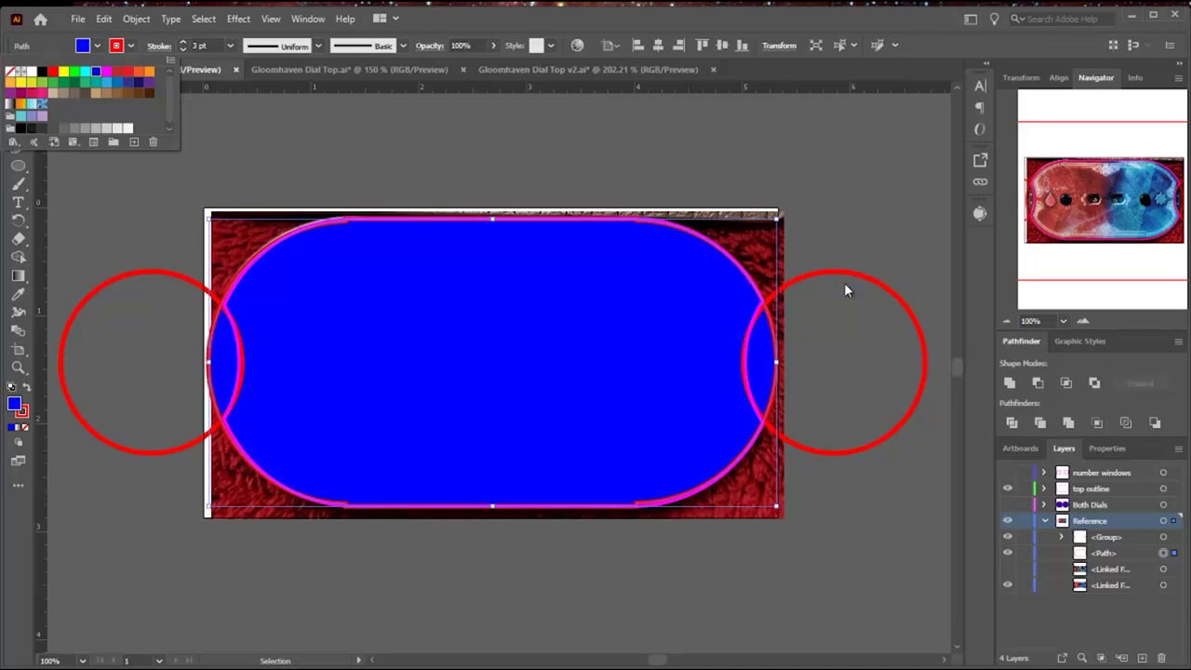
pyautogui.click(875, 277)
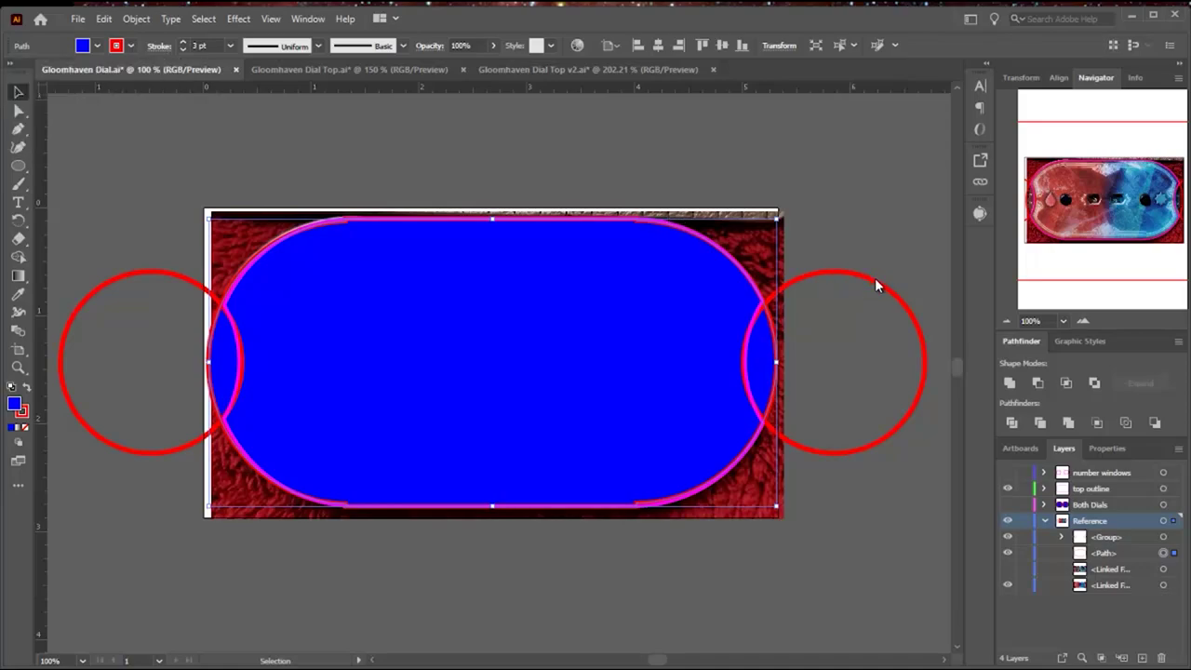
pyautogui.click(874, 277)
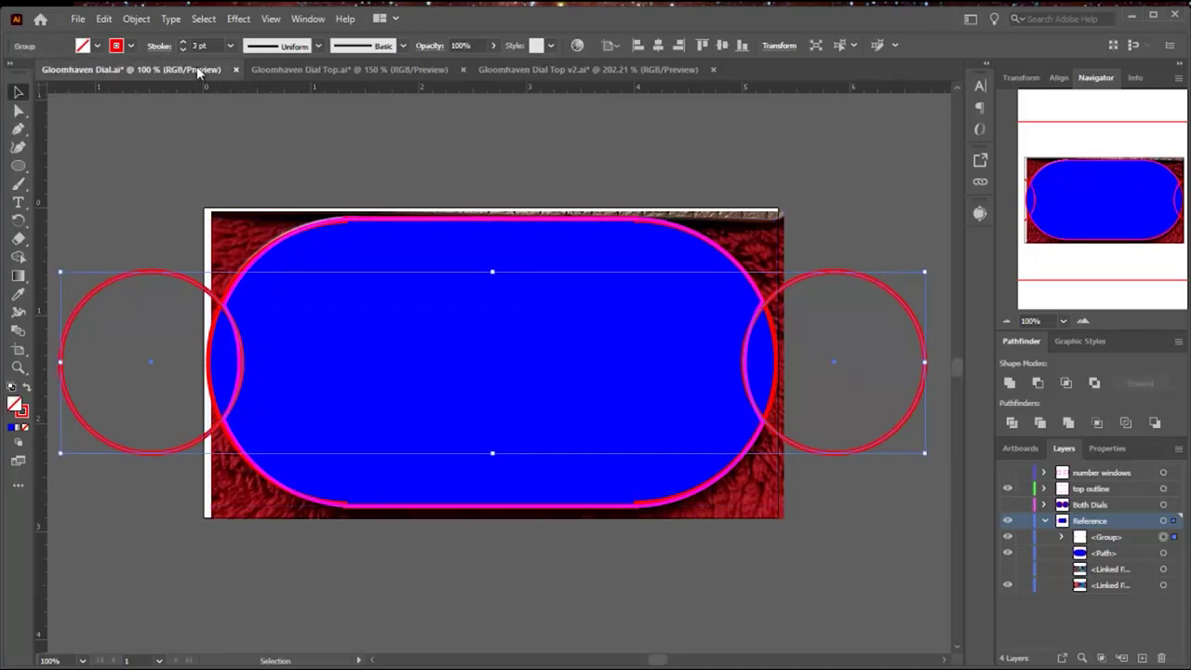
pyautogui.click(95, 47)
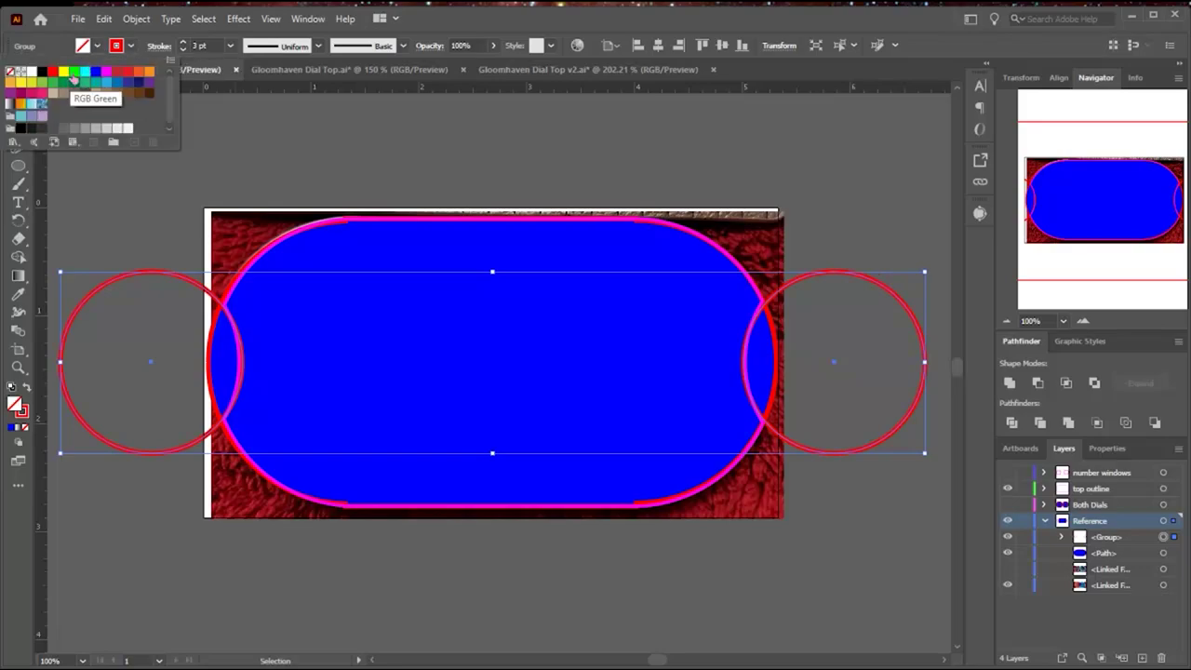
pyautogui.click(74, 73)
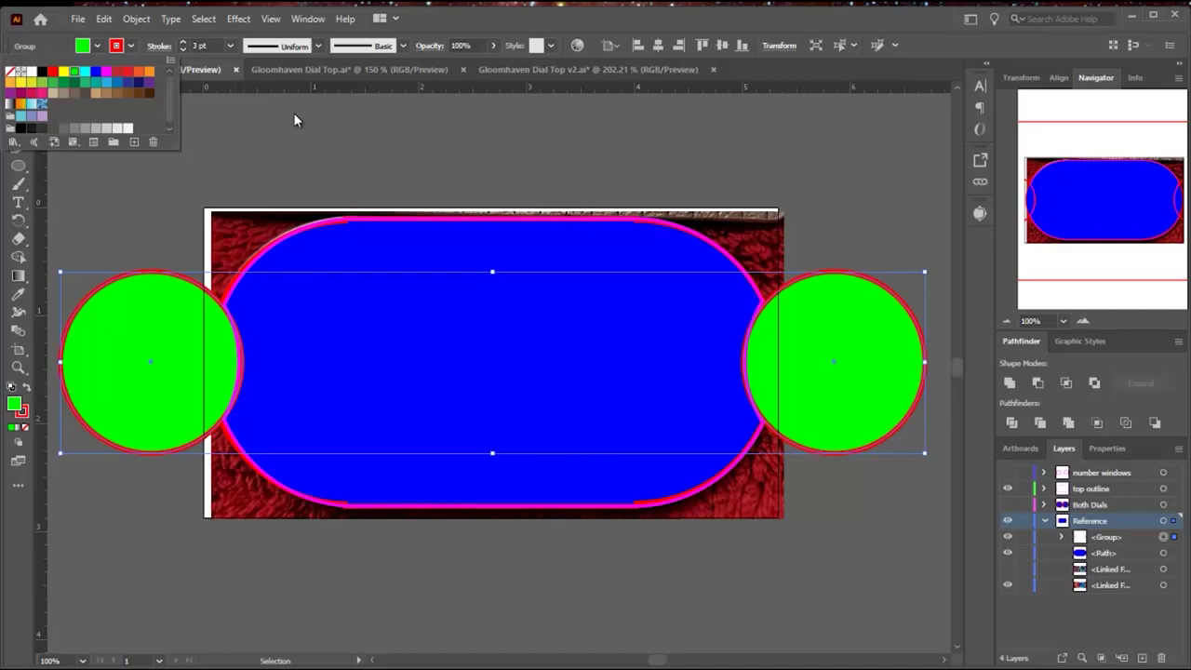
pyautogui.click(315, 221)
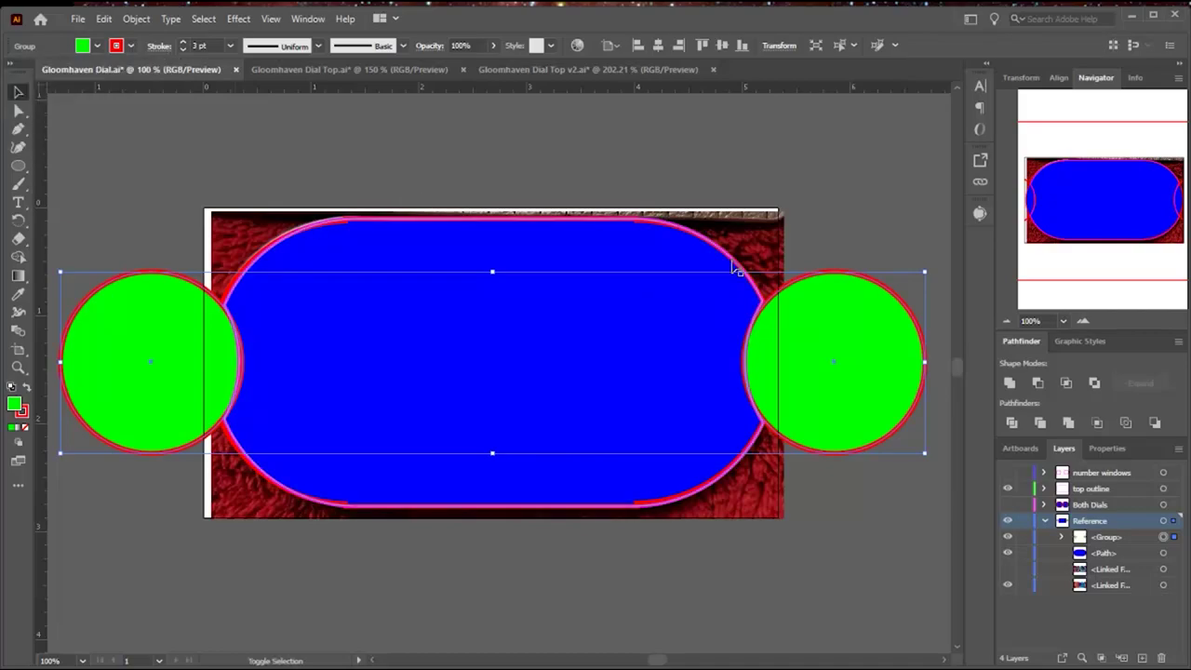
# Step: Subtract the green circles from the blue shape with Minus Front, then make a clipping mask
pyautogui.keyDown('shift'); pyautogui.click(1163, 554); pyautogui.keyUp('shift')
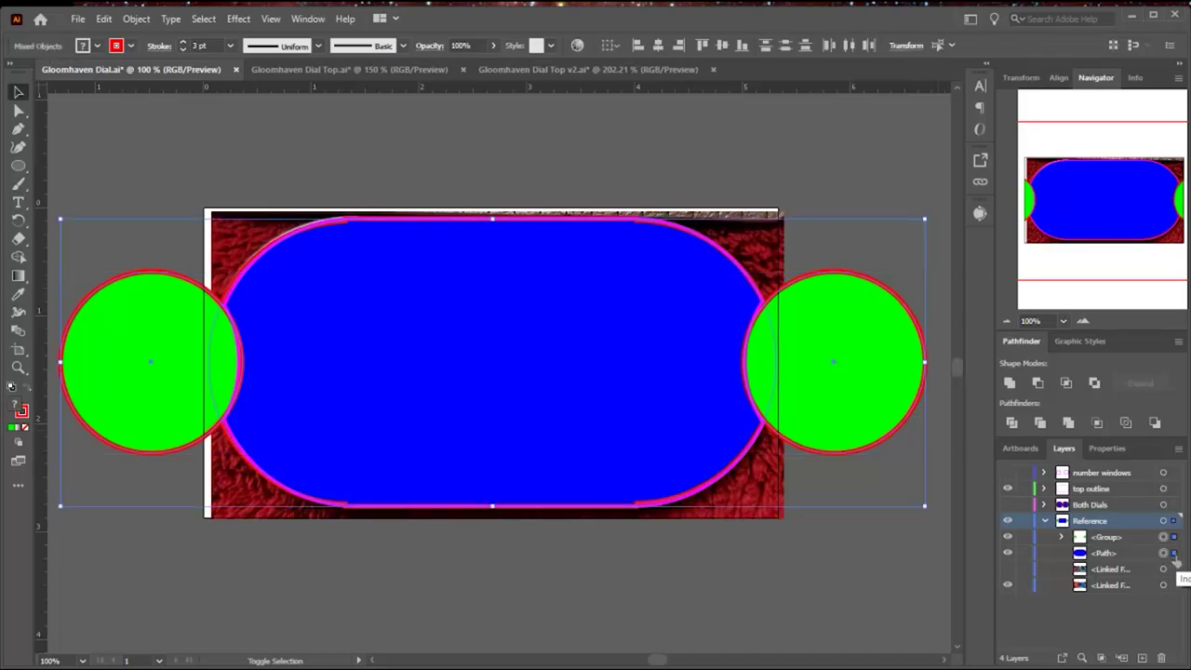
pyautogui.click(1039, 384)
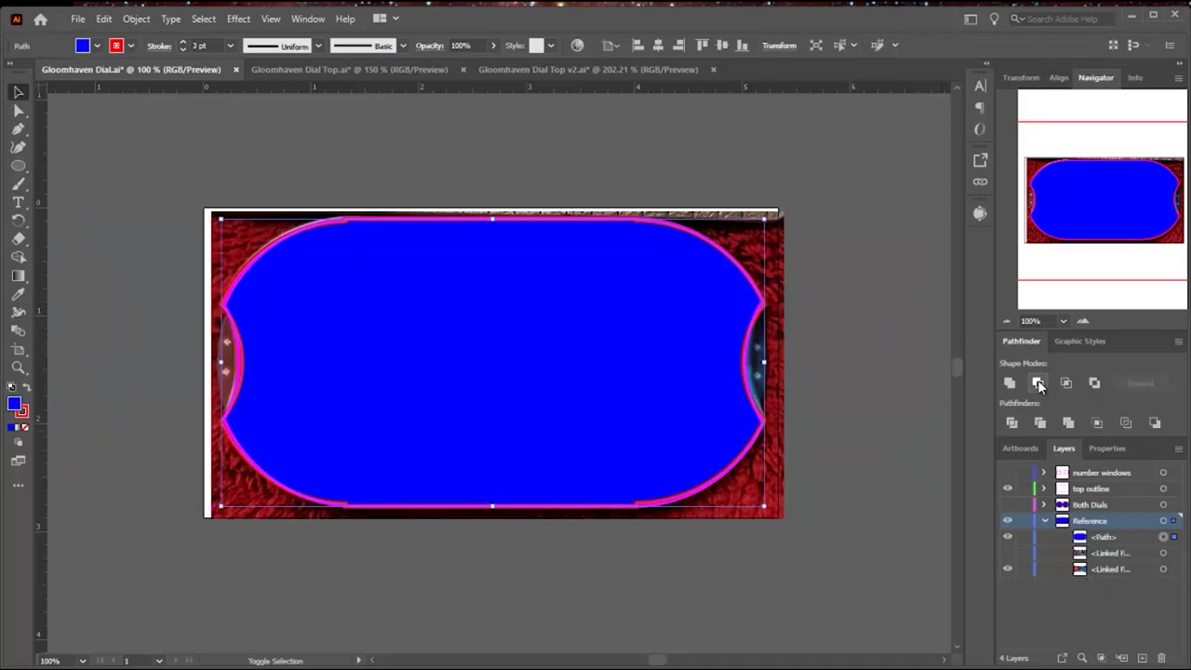
pyautogui.click(1087, 655)
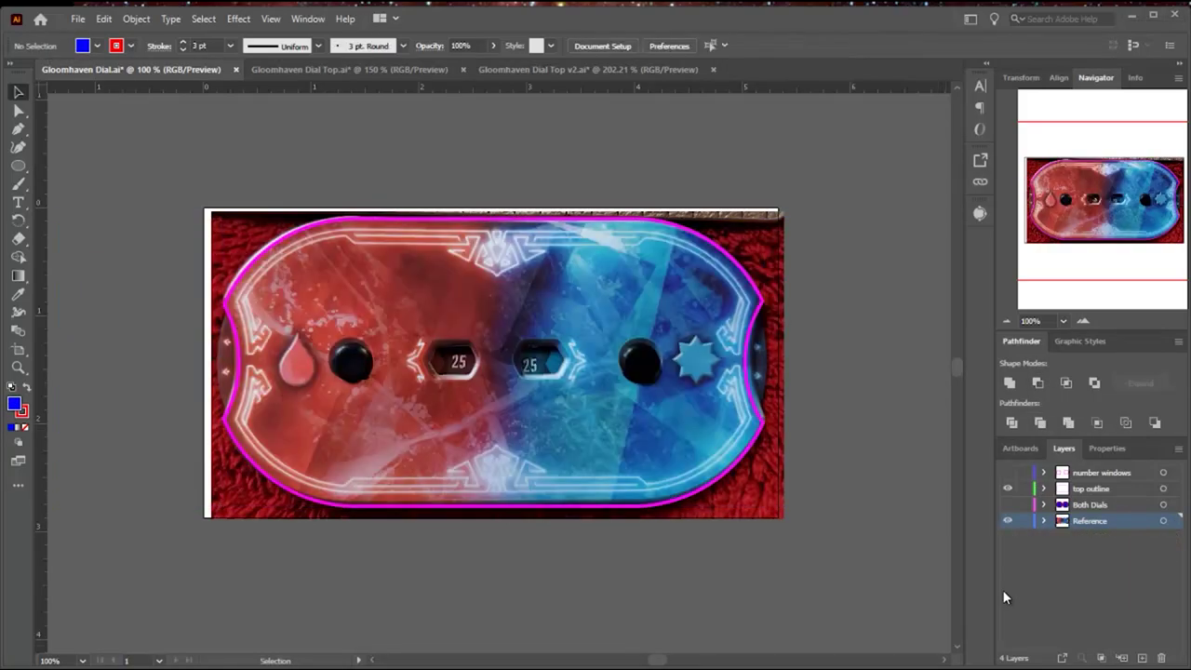
# Step: Show the number windows and Both Dials layers, then rotate the right dial 13.33° so 14 shows
pyautogui.click(1009, 474)
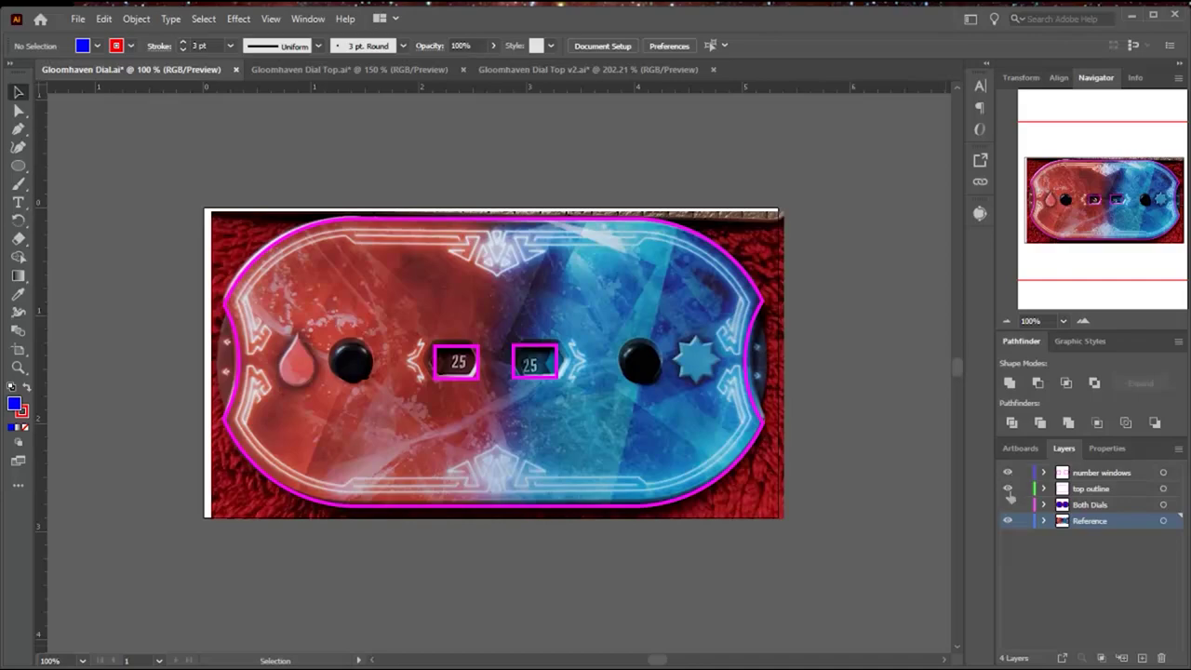
pyautogui.click(1007, 504)
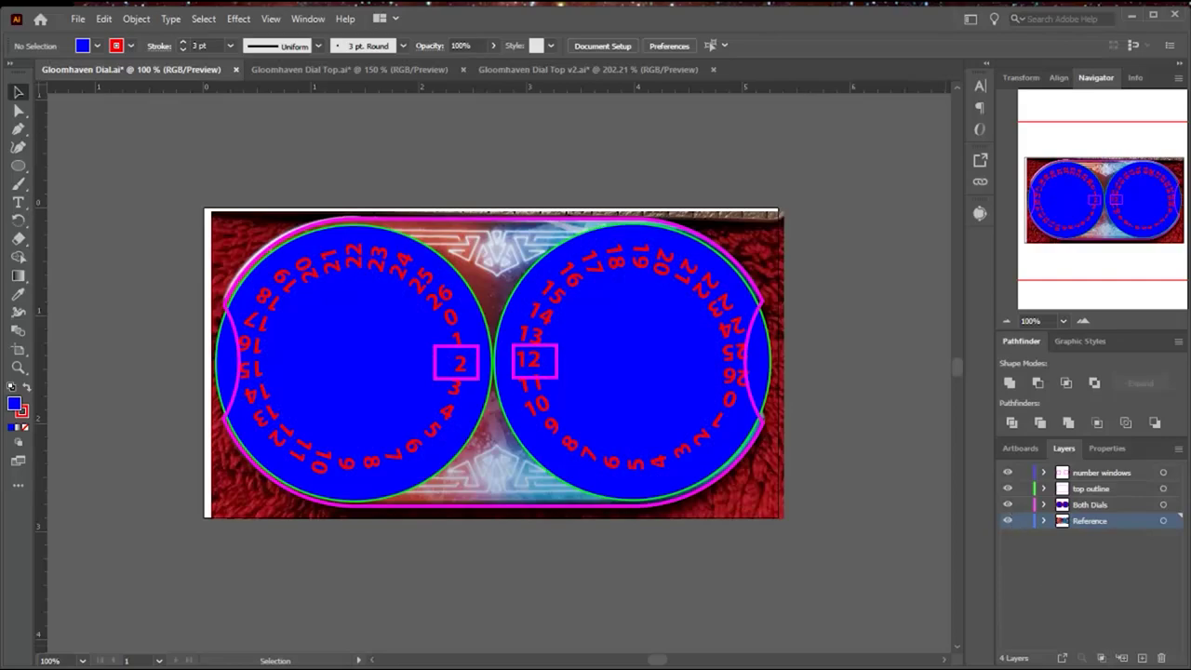
pyautogui.click(632, 361)
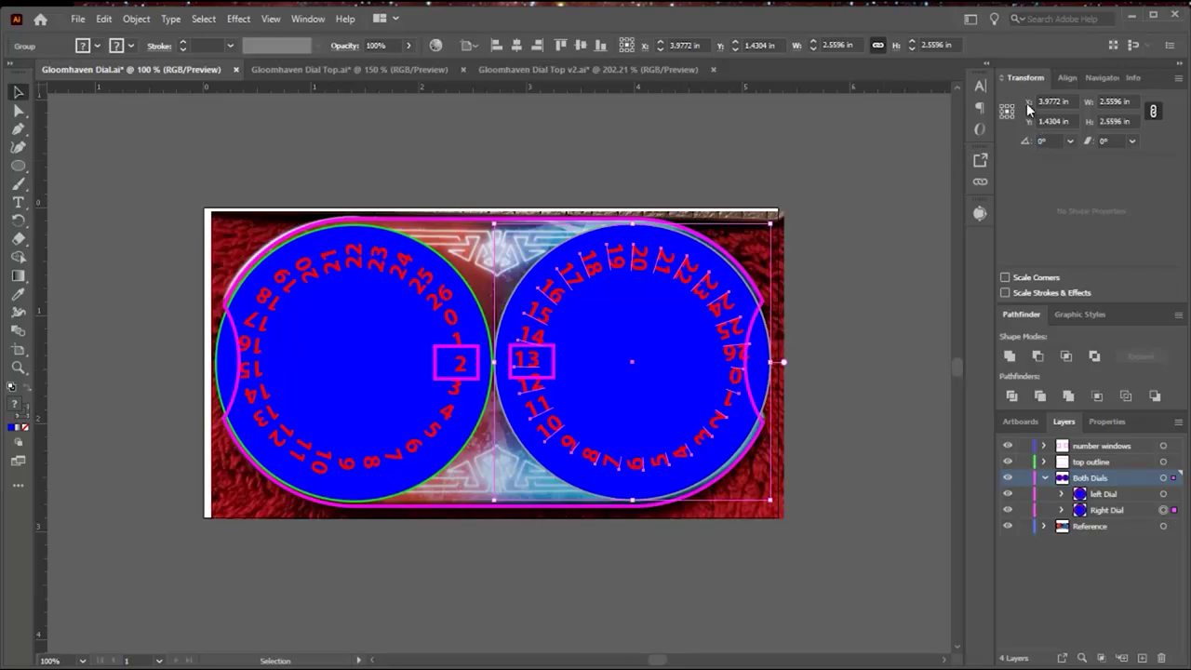
pyautogui.click(1042, 141)
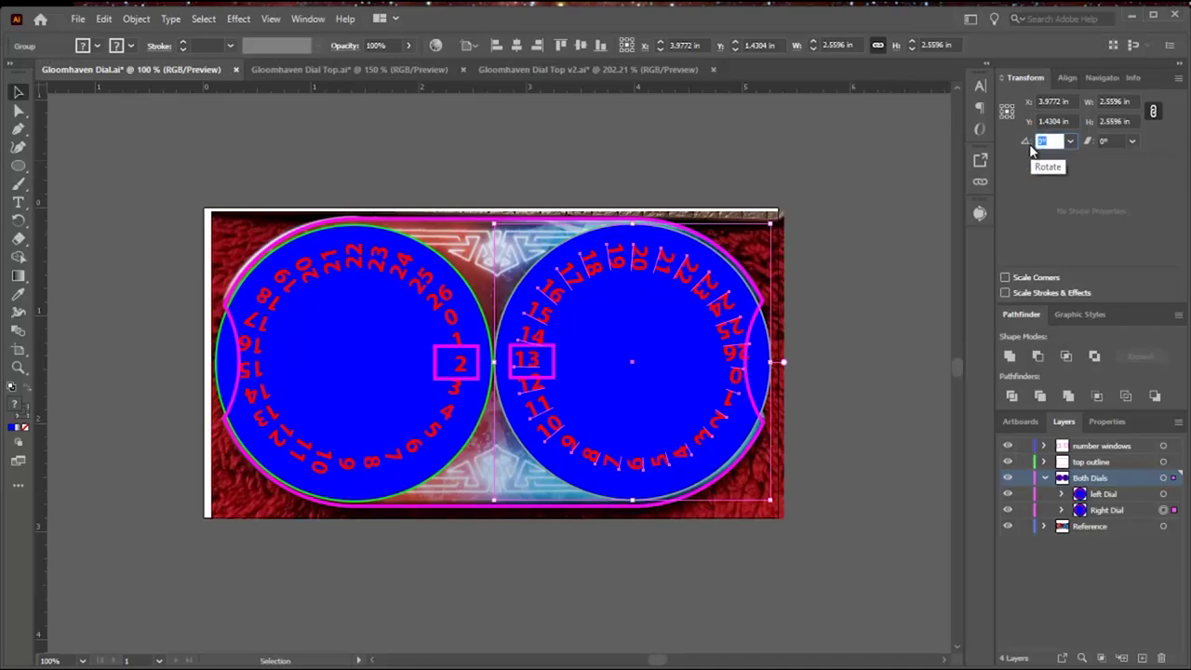
pyautogui.write('13.33')
pyautogui.press('Return')
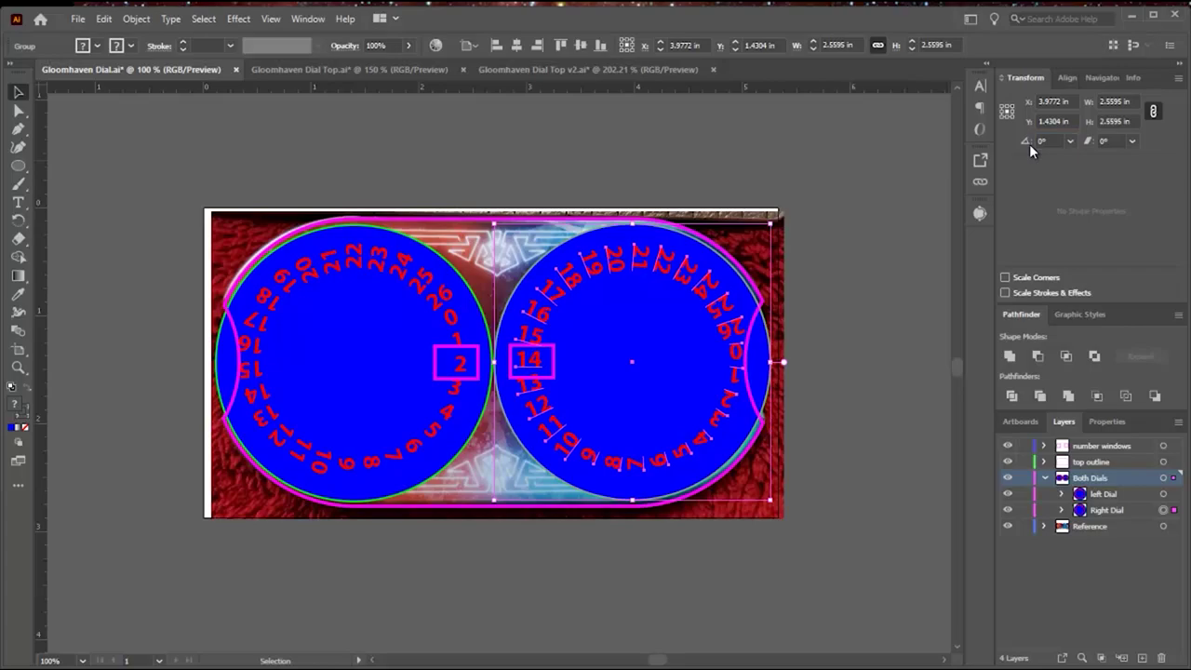
# Step: Rotate the right dial another 13.33° so 15 sits in the window
pyautogui.click(1031, 144)
pyautogui.write('13.33')
pyautogui.press('Return')
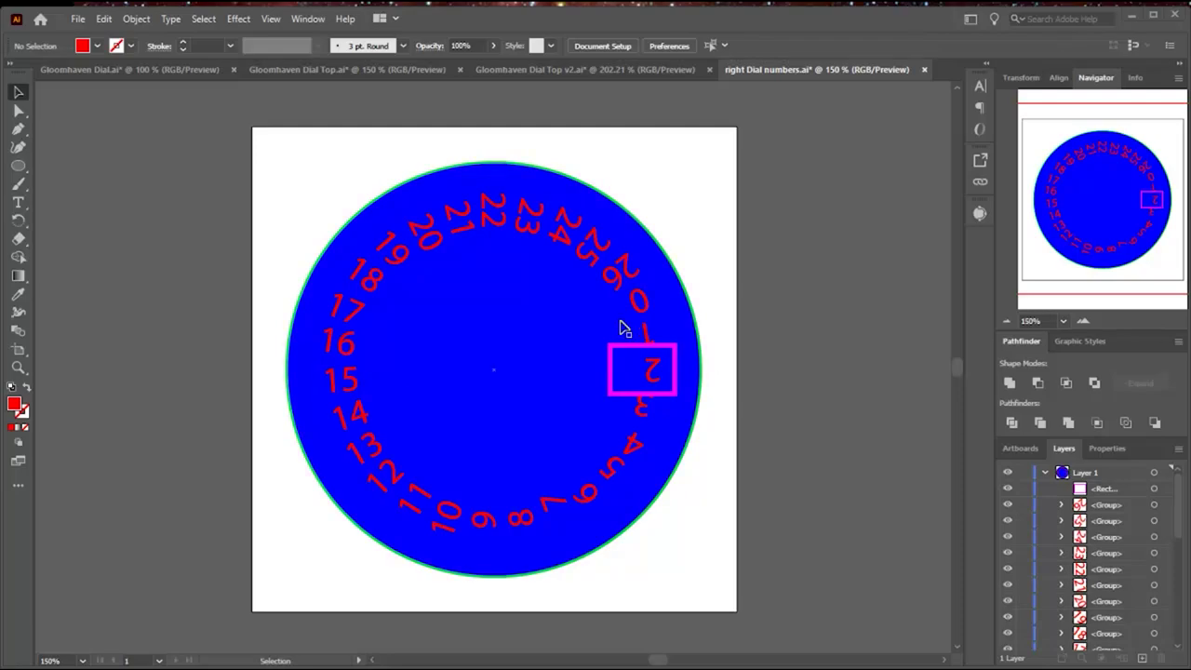
# Step: Select all the numerals on the right dial ring, leaving the blue circle out
pyautogui.click(559, 239)
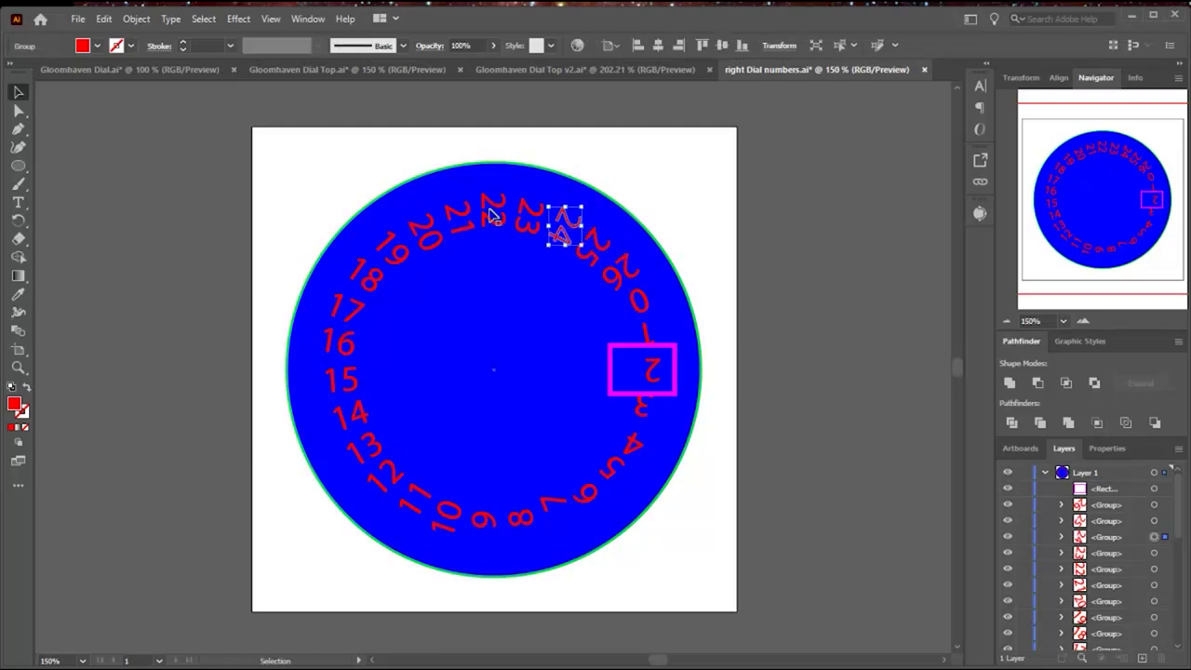
pyautogui.click(171, 19)
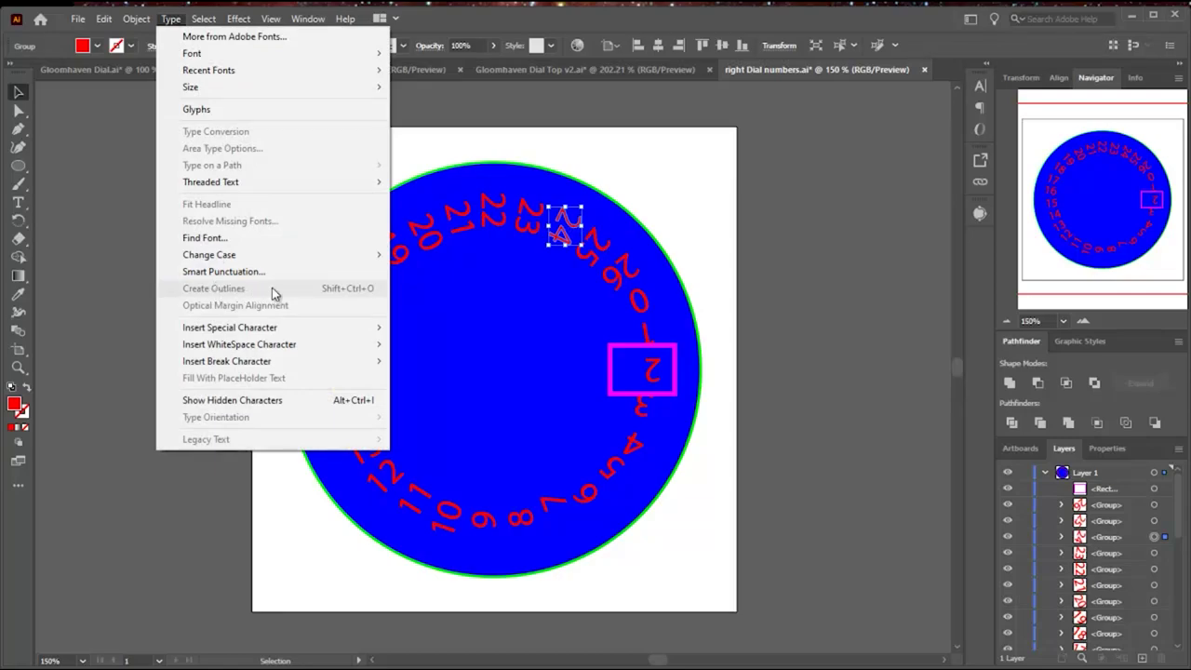
pyautogui.click(909, 268)
pyautogui.click(909, 268)
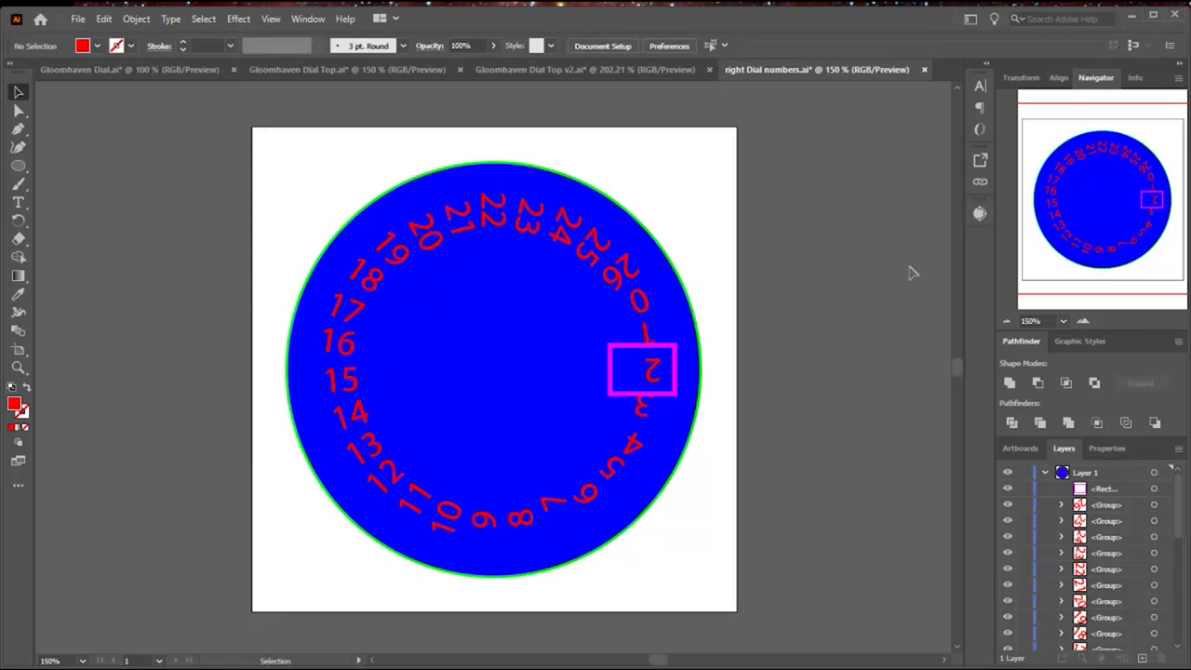
pyautogui.hotkey('ctrl', 'a')
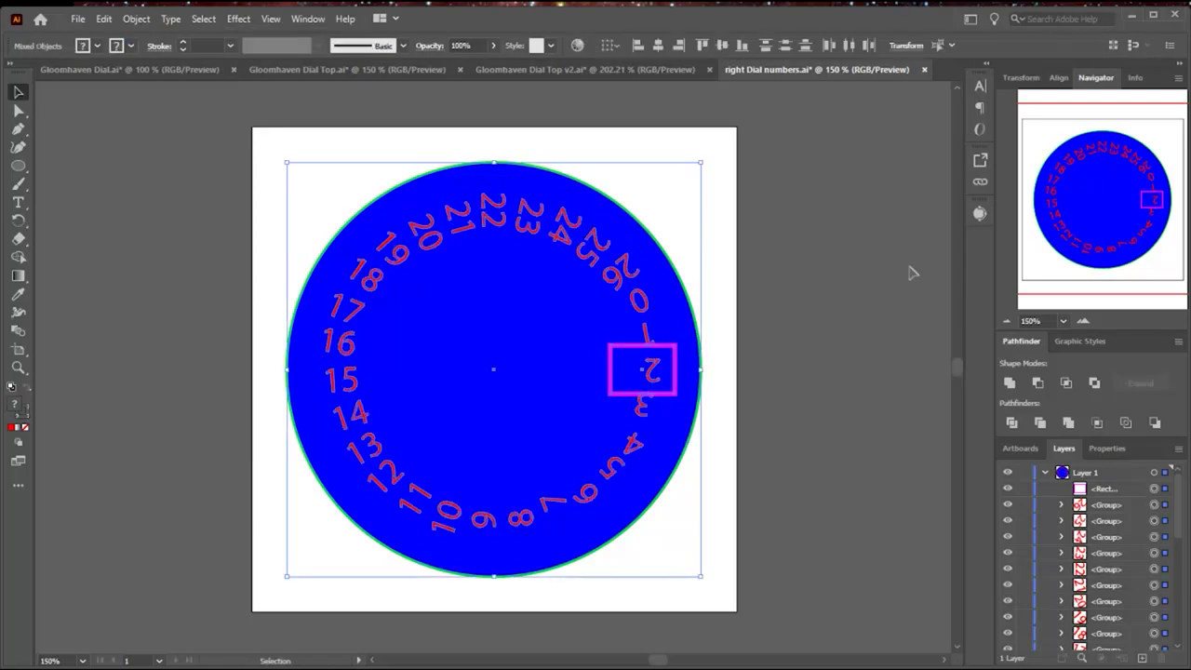
pyautogui.keyDown('shift'); pyautogui.click(684, 293); pyautogui.keyUp('shift')
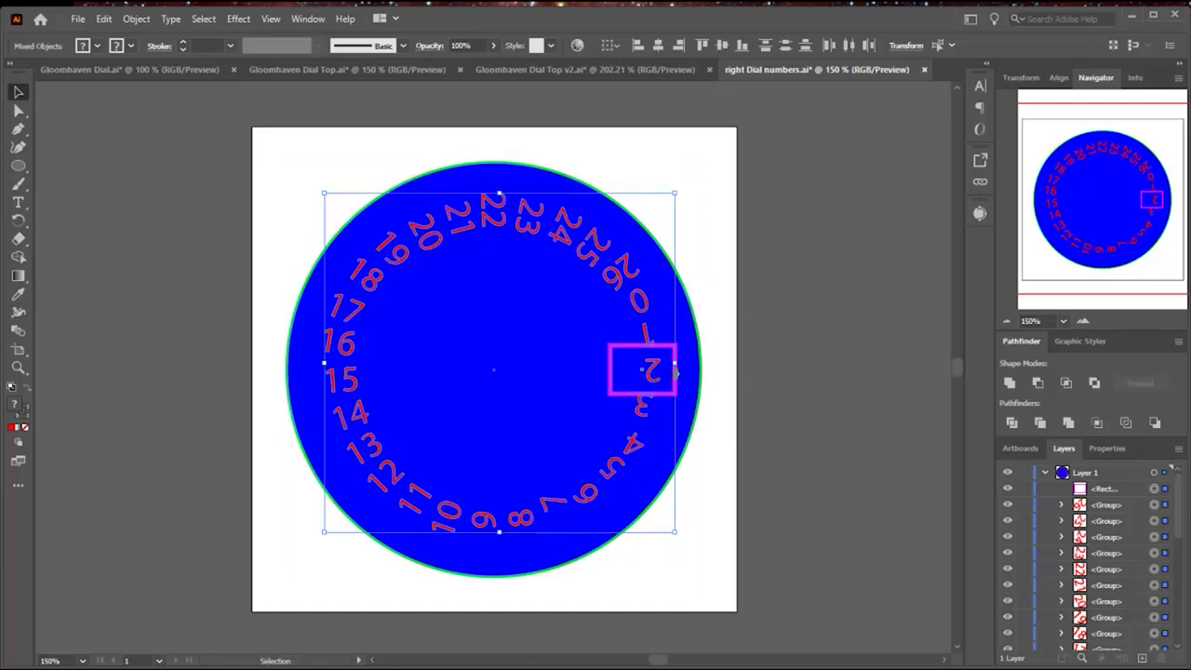
# Step: Rotate each numeral 180° with Transform Each and close the right dial numbers document
pyautogui.click(137, 20)
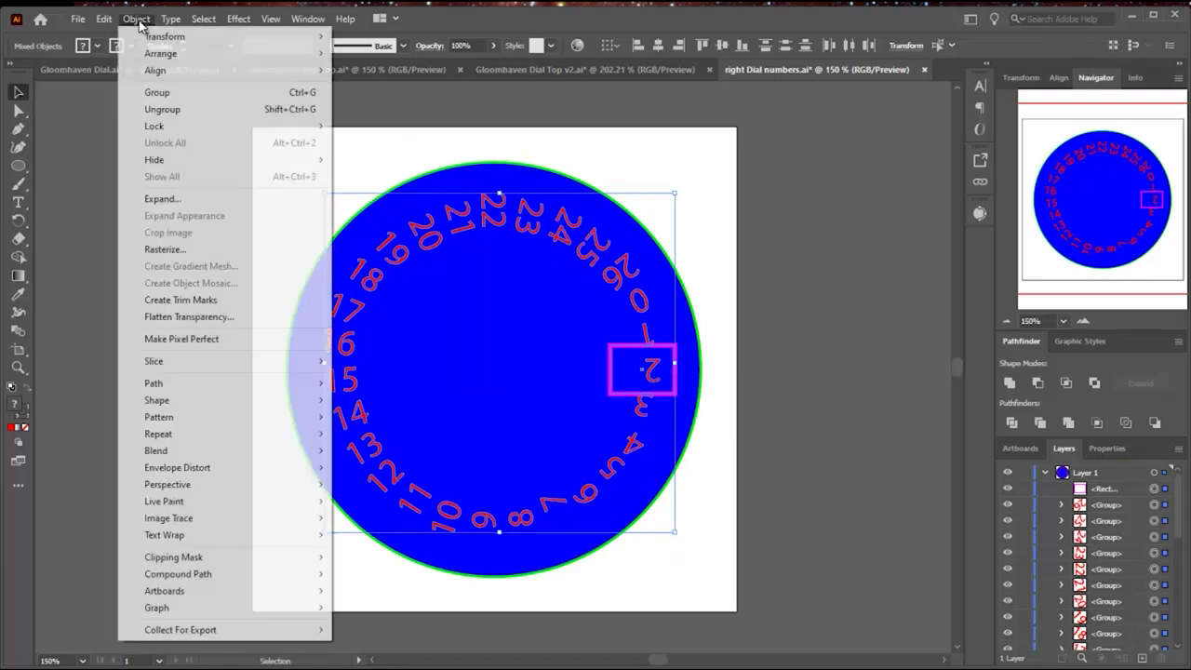
pyautogui.moveTo(147, 58)
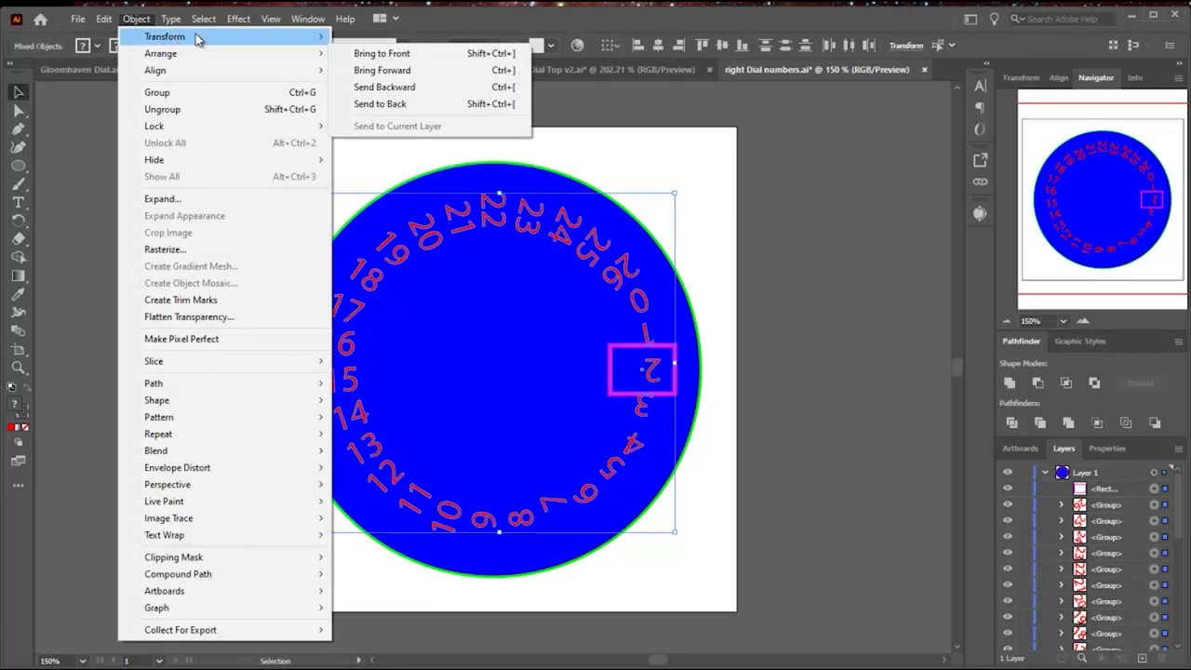
pyautogui.moveTo(294, 37)
pyautogui.click(412, 152)
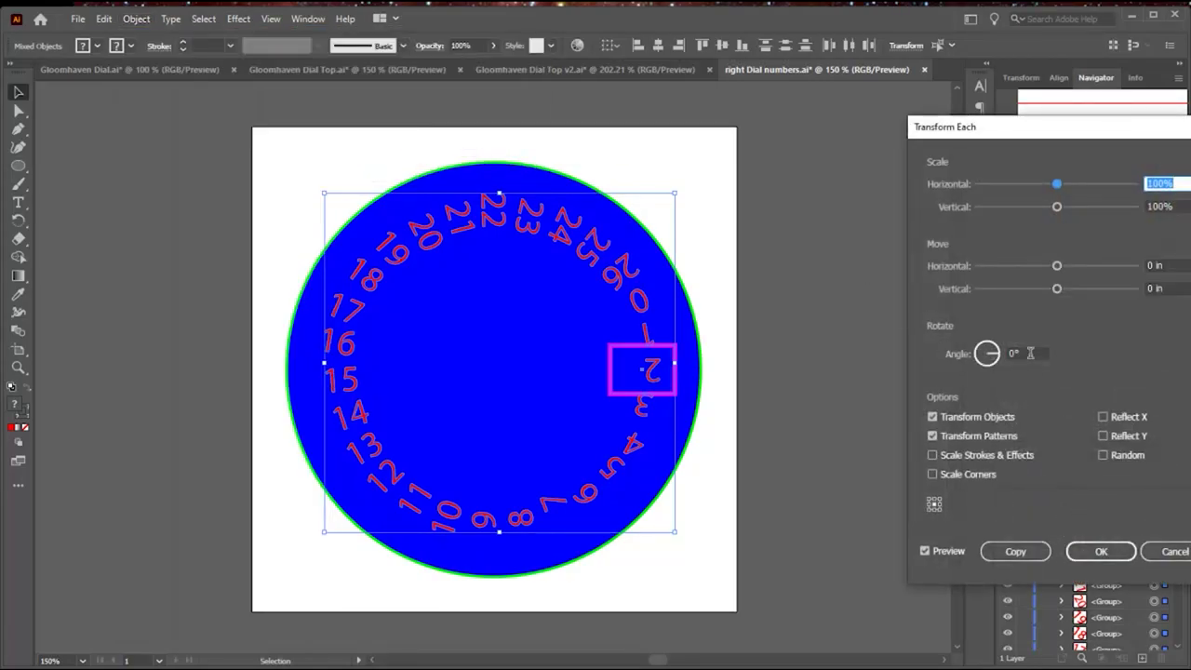
pyautogui.click(1019, 354)
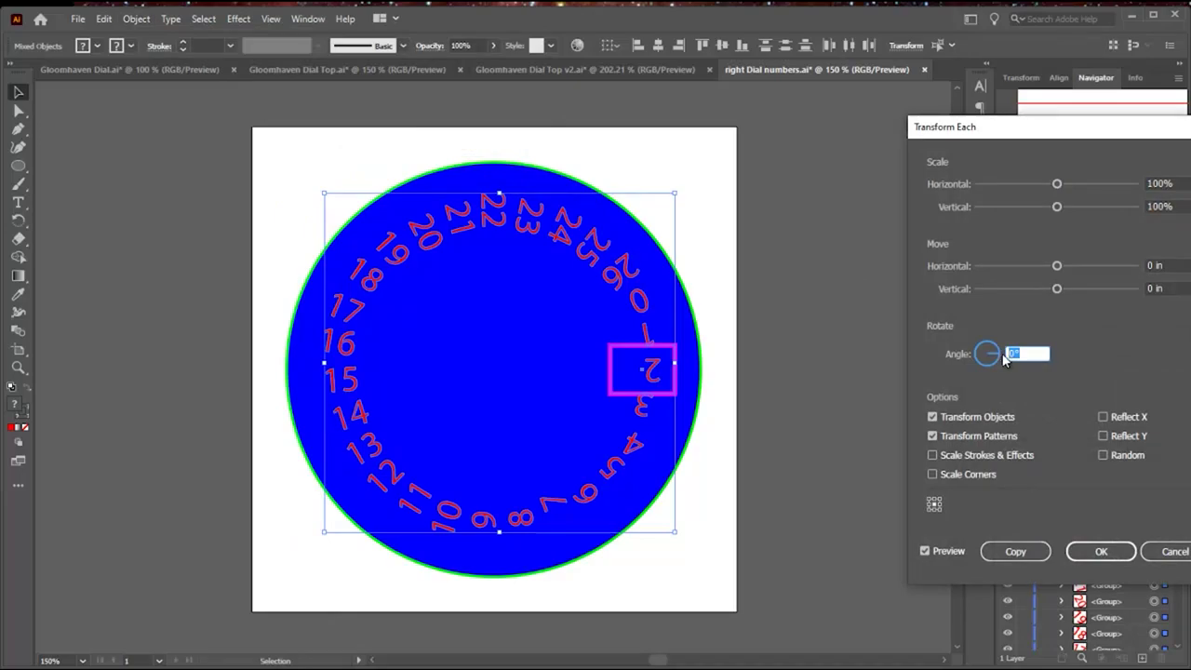
pyautogui.write('180')
pyautogui.press('Return')
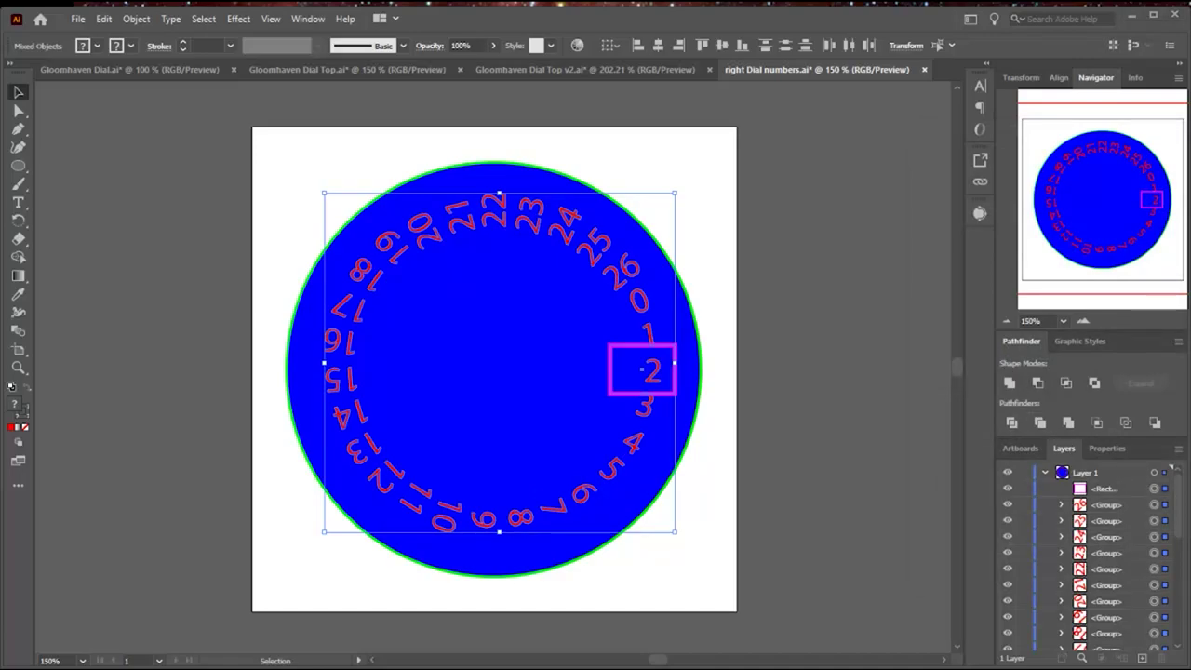
pyautogui.hotkey('ctrl', 'w')
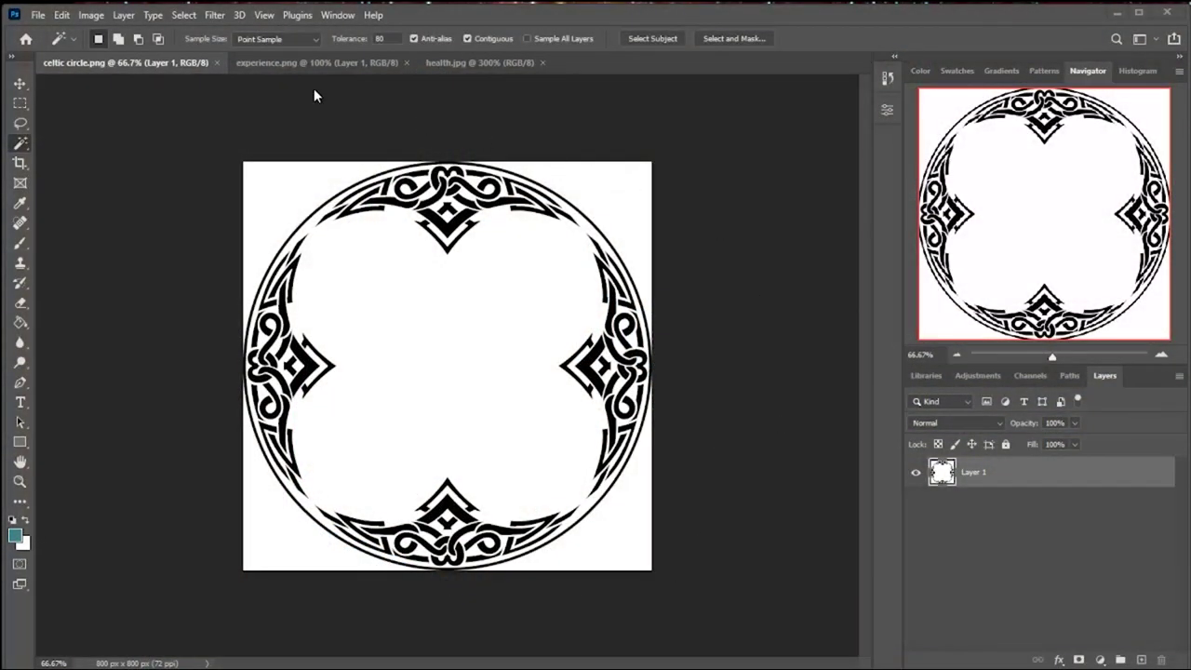
# Step: Look over the experience.png star and health.jpg drop images
pyautogui.click(309, 63)
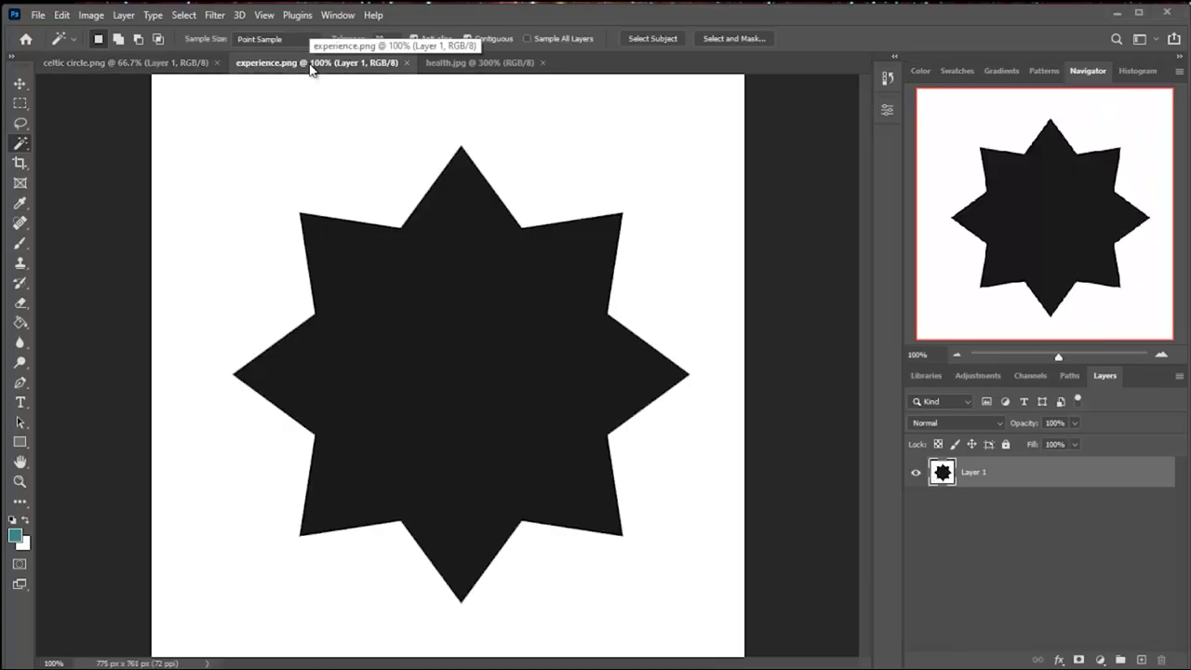
pyautogui.click(477, 63)
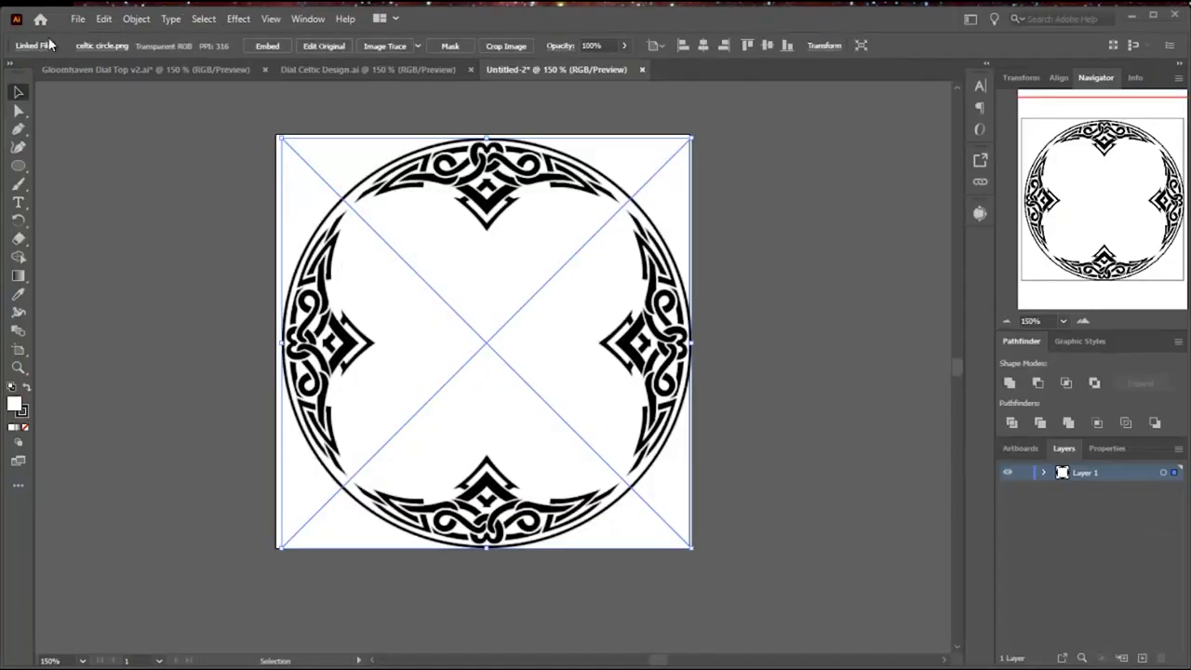
# Step: Expand Layer 1 in the Layers panel to reveal the linked celtic circle image
pyautogui.click(78, 19)
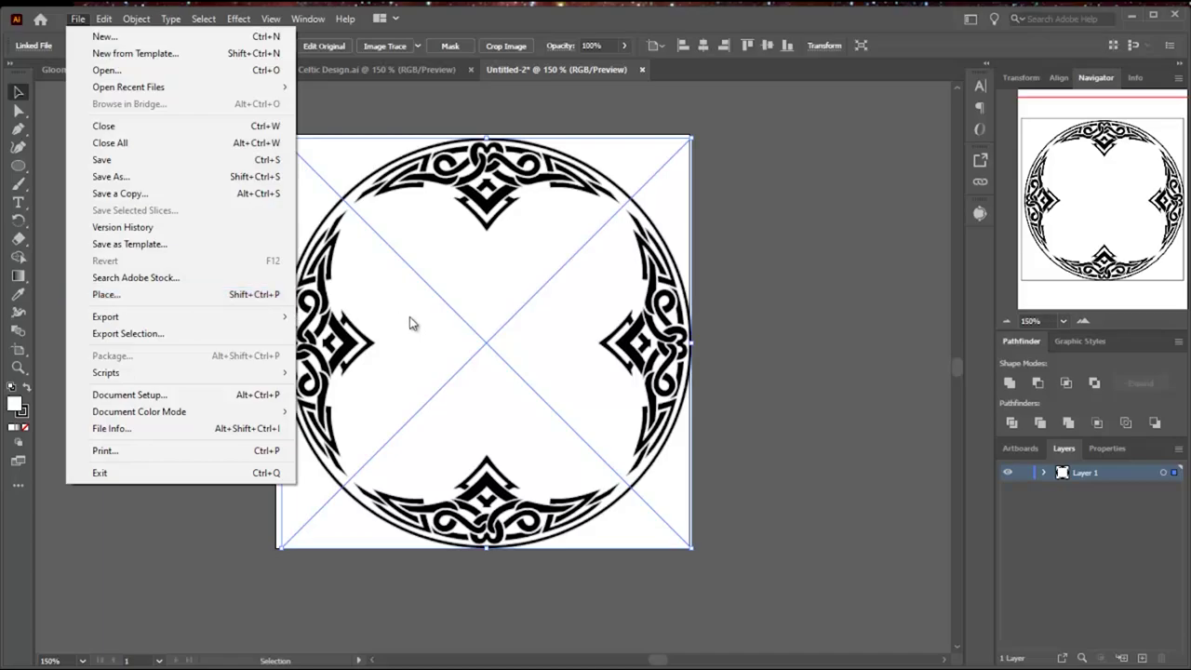
pyautogui.click(740, 339)
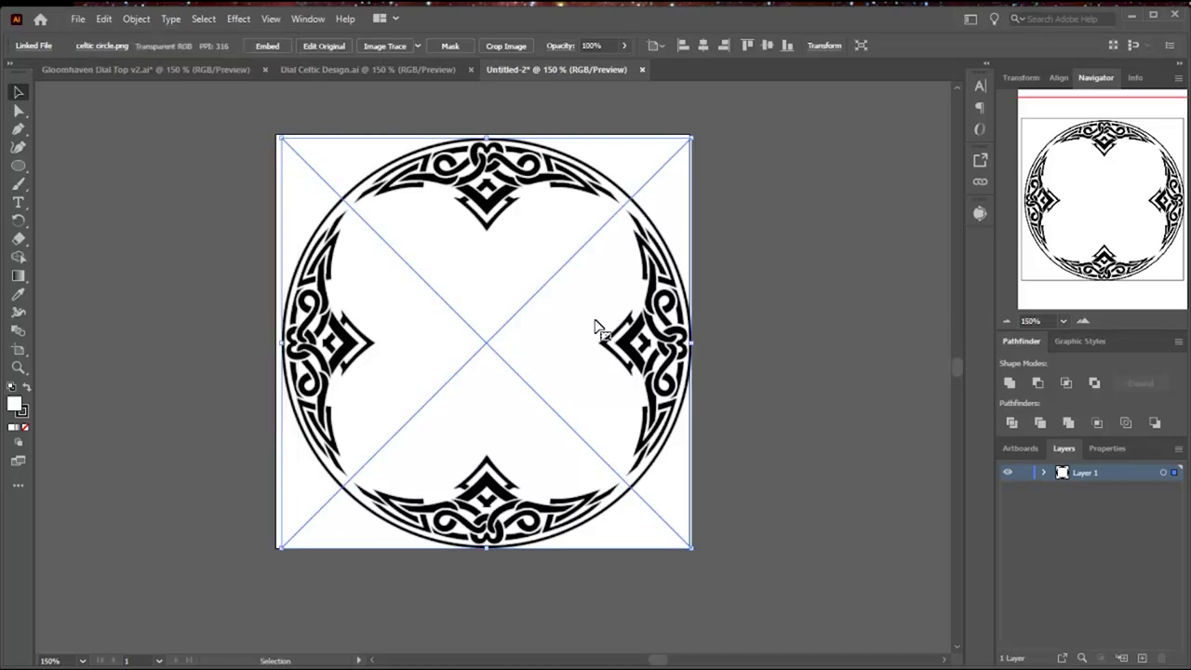
pyautogui.click(1043, 473)
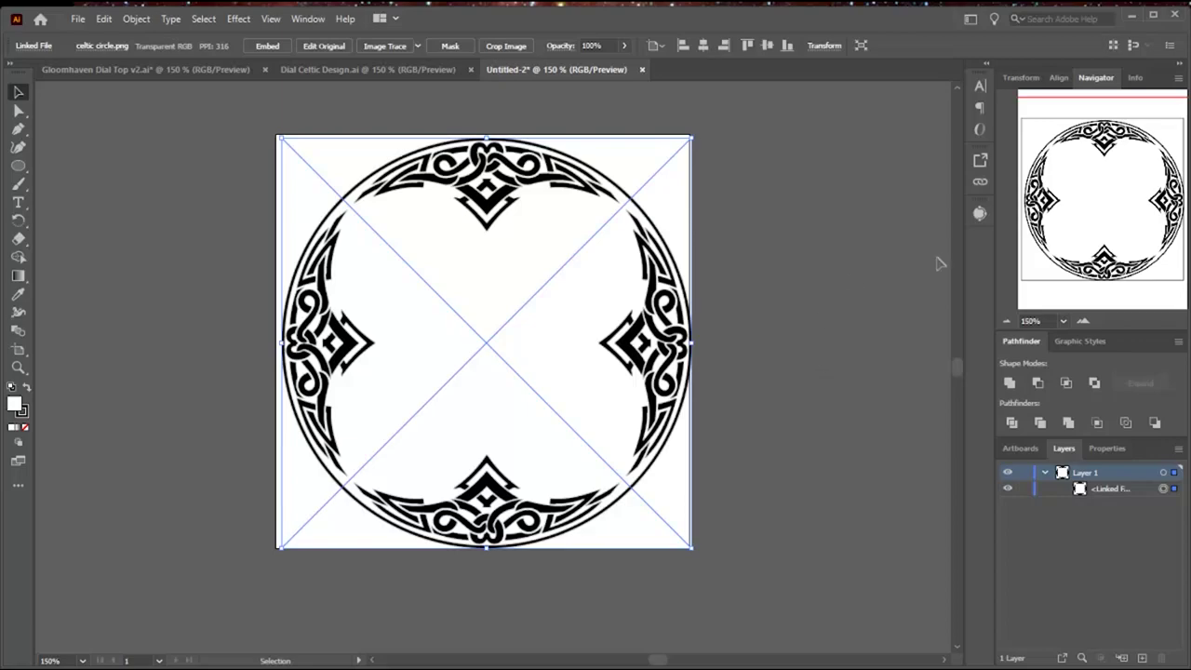
pyautogui.click(981, 215)
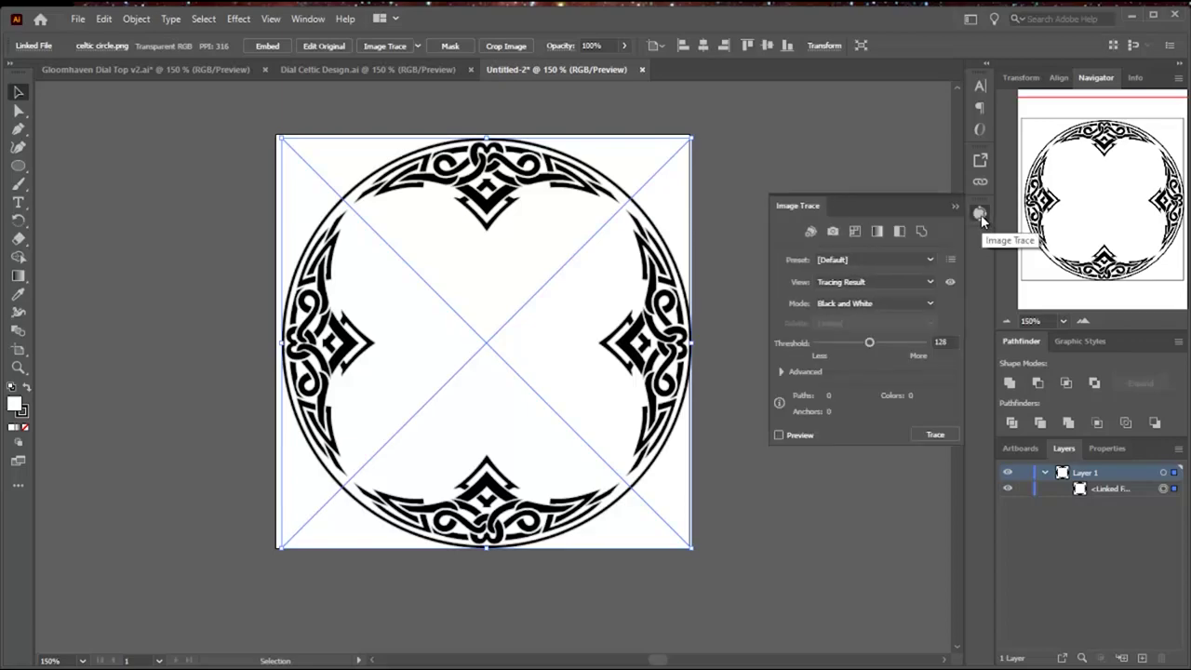
# Step: Trace the celtic circle in black and white with Ignore White, then expand it into vector paths
pyautogui.click(782, 372)
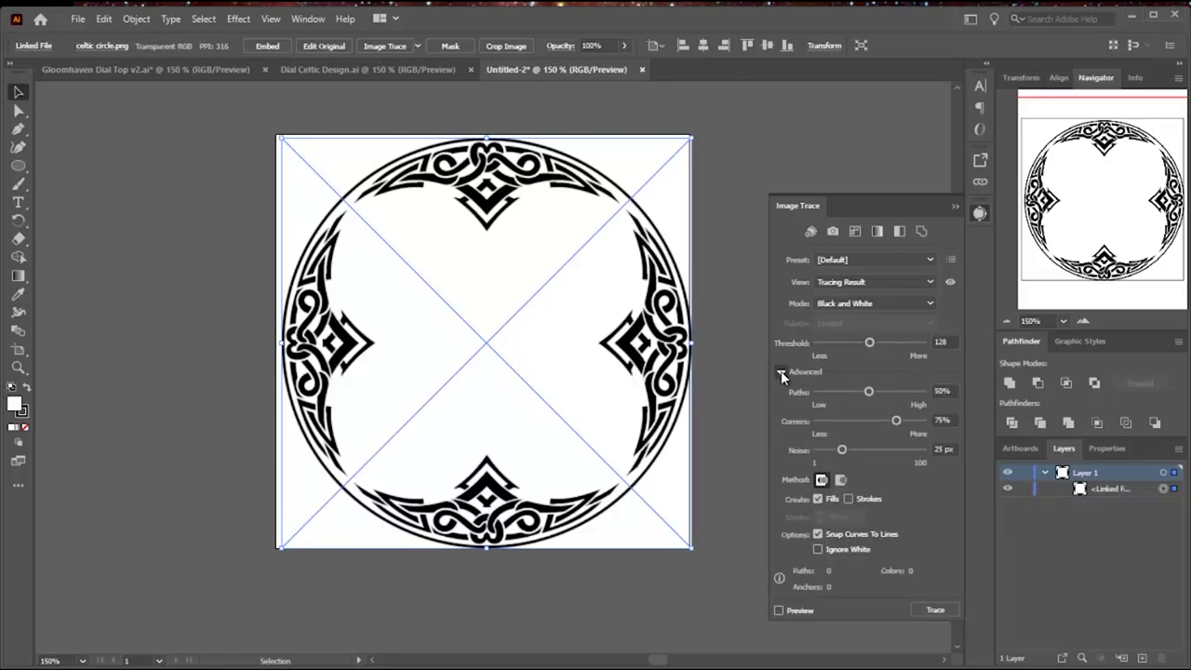
pyautogui.click(818, 549)
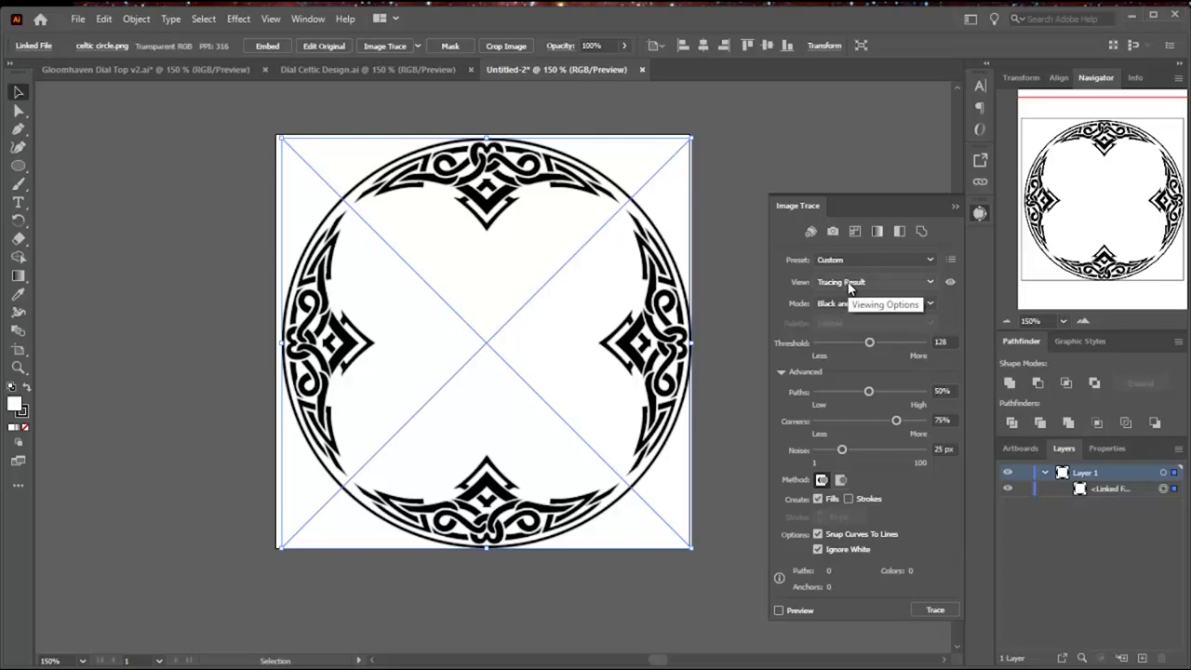
pyautogui.click(779, 611)
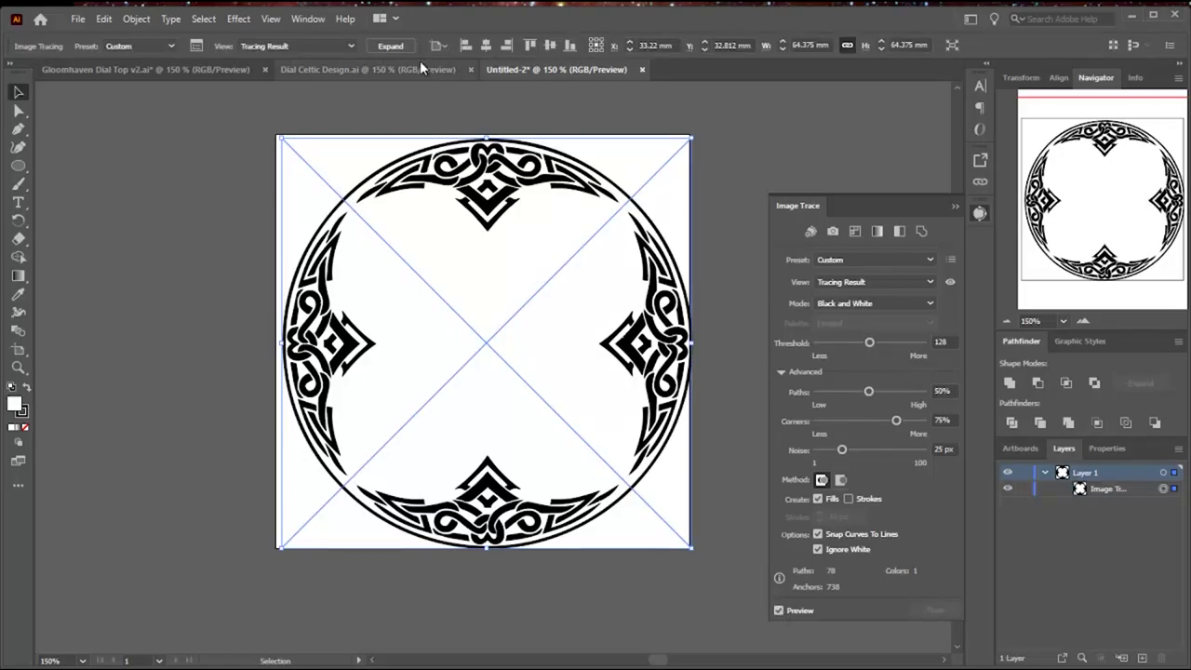
pyautogui.click(398, 47)
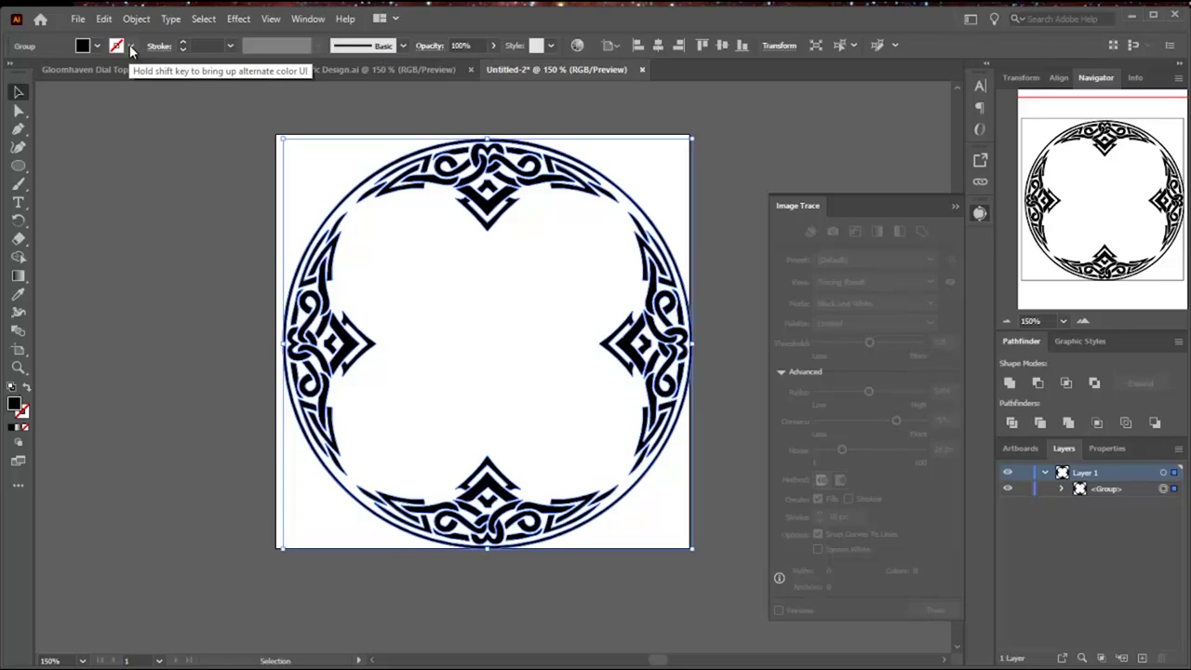
pyautogui.click(231, 177)
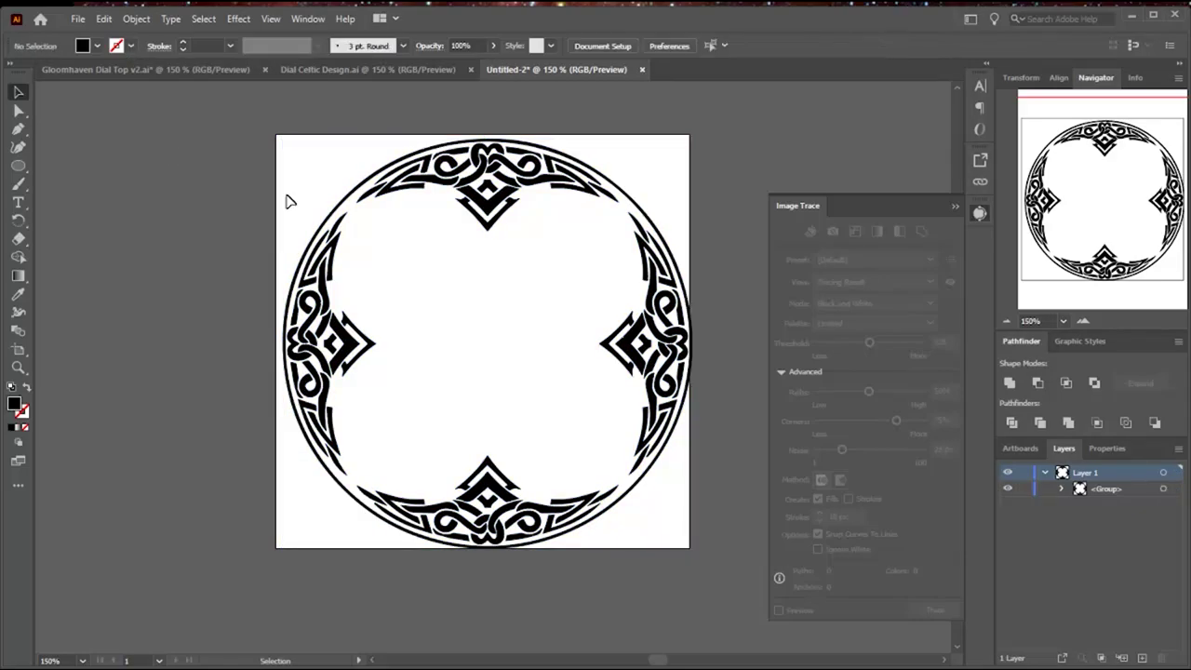
# Step: Ungroup the traced ring and select just its top knot piece
pyautogui.click(346, 201)
pyautogui.rightClick(346, 201)
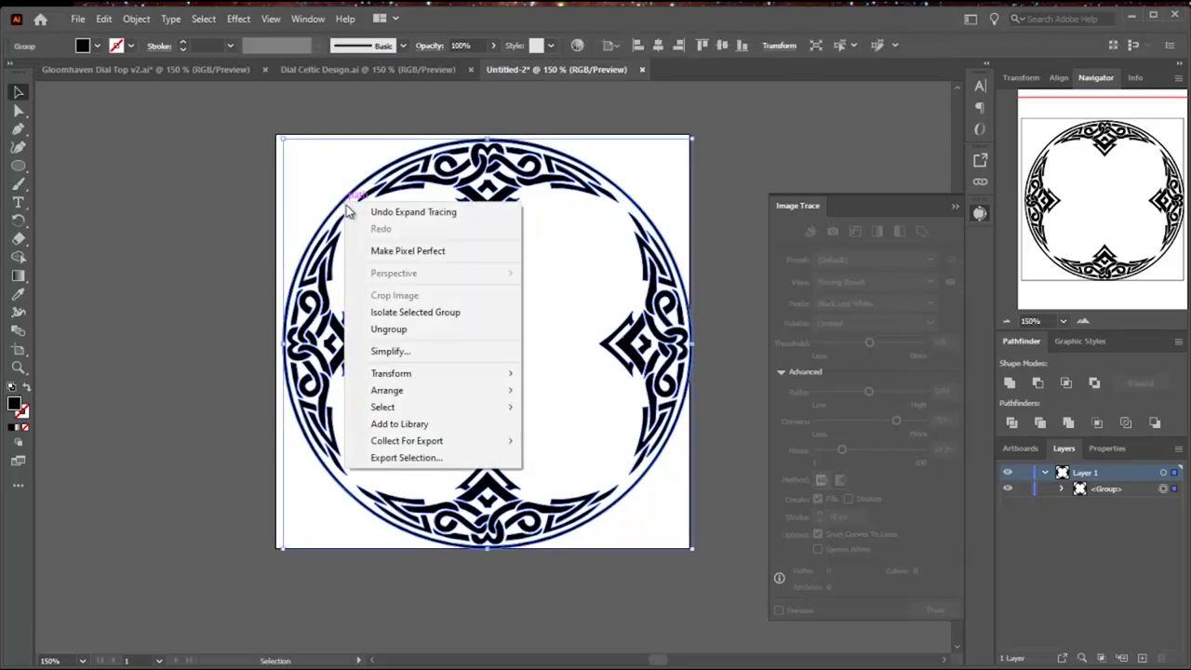
pyautogui.click(389, 328)
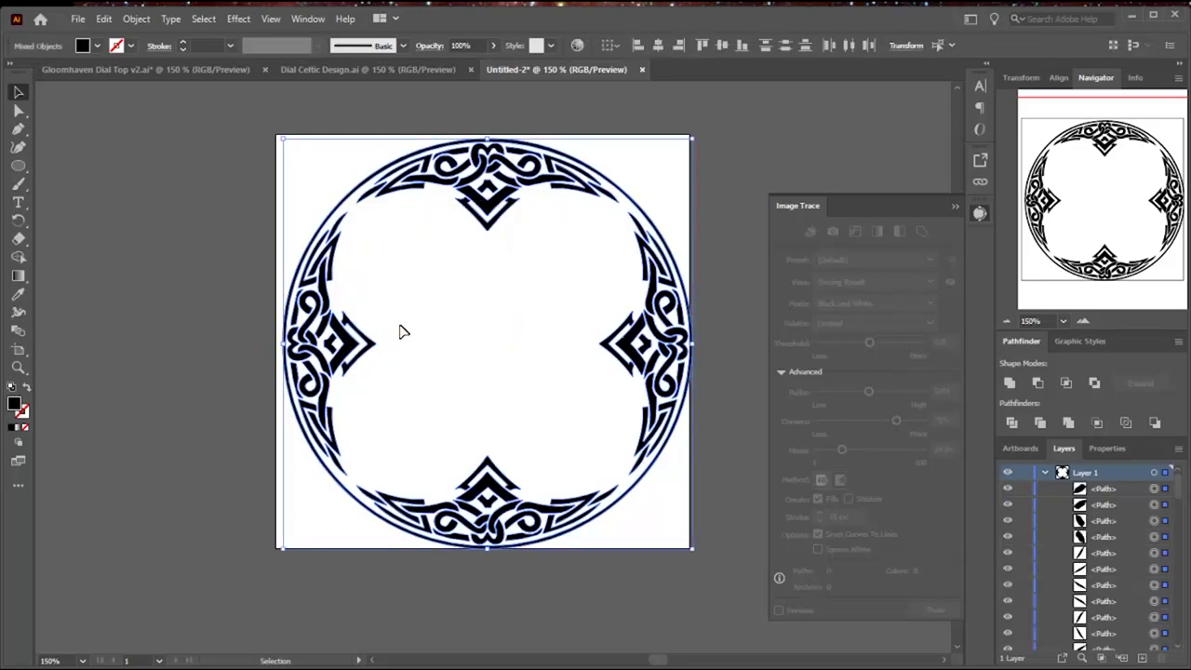
pyautogui.click(402, 281)
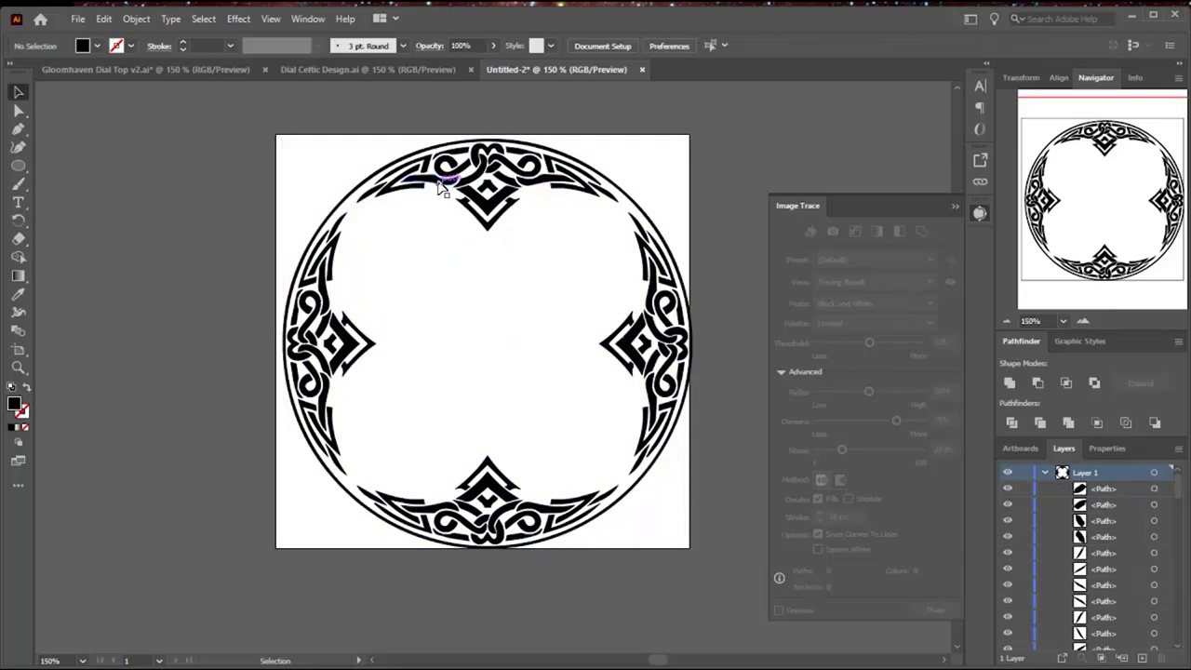
pyautogui.click(443, 185)
pyautogui.click(456, 276)
pyautogui.moveTo(341, 137); pyautogui.dragTo(626, 224)
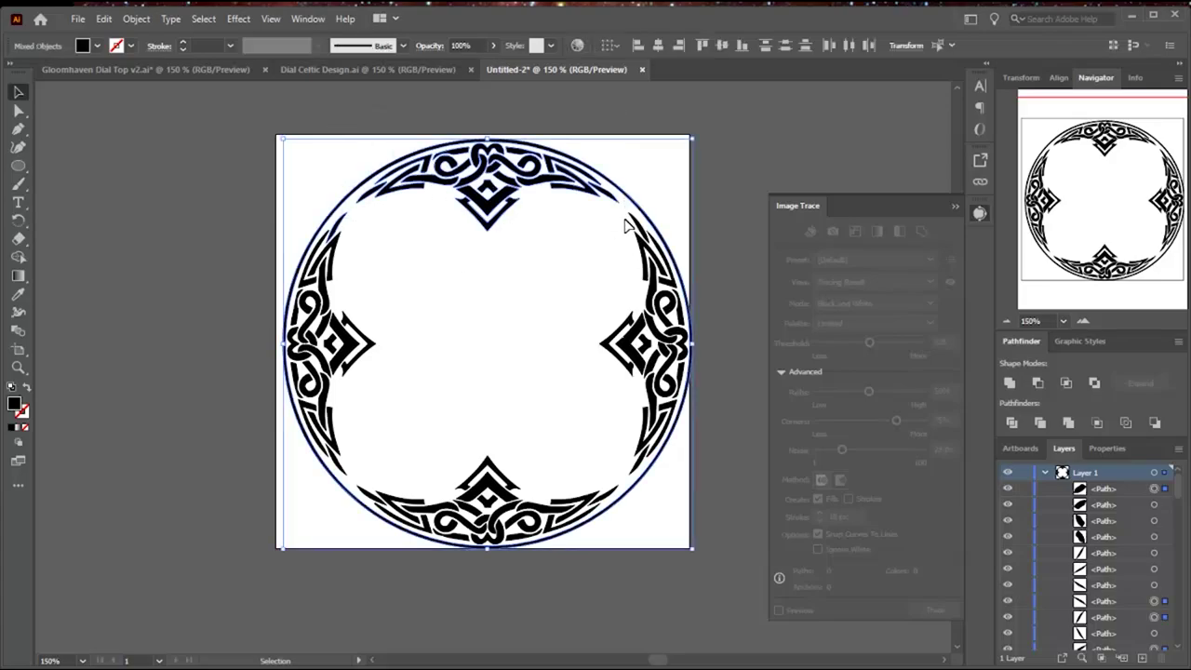
pyautogui.click(348, 192)
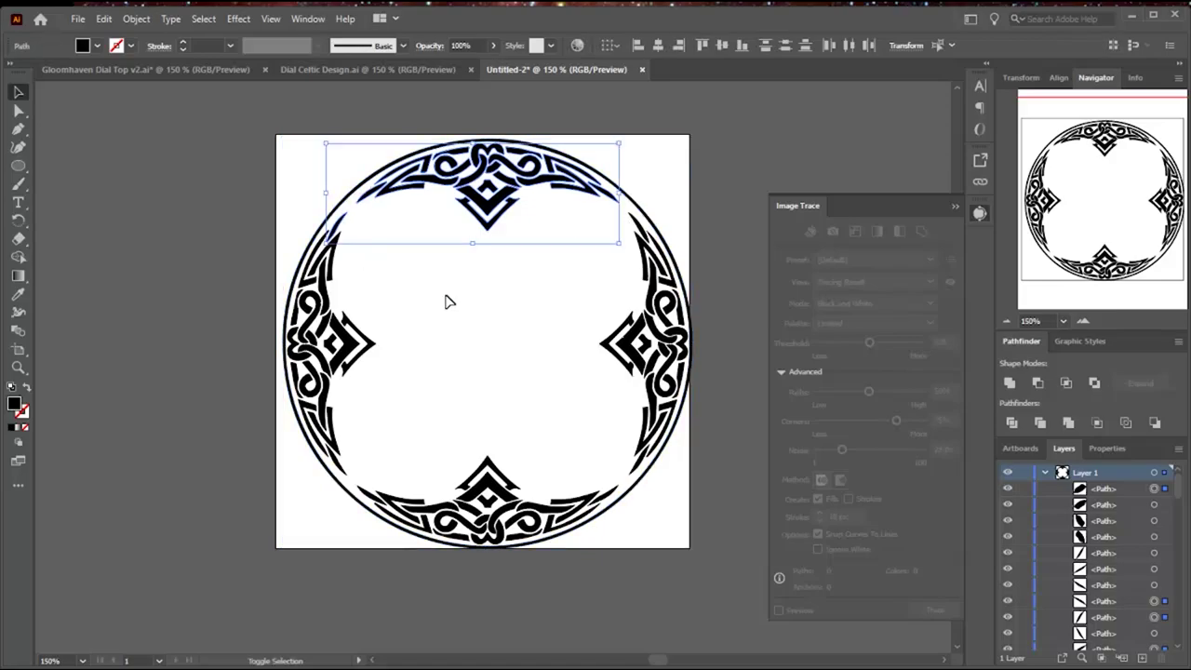
pyautogui.click(342, 226)
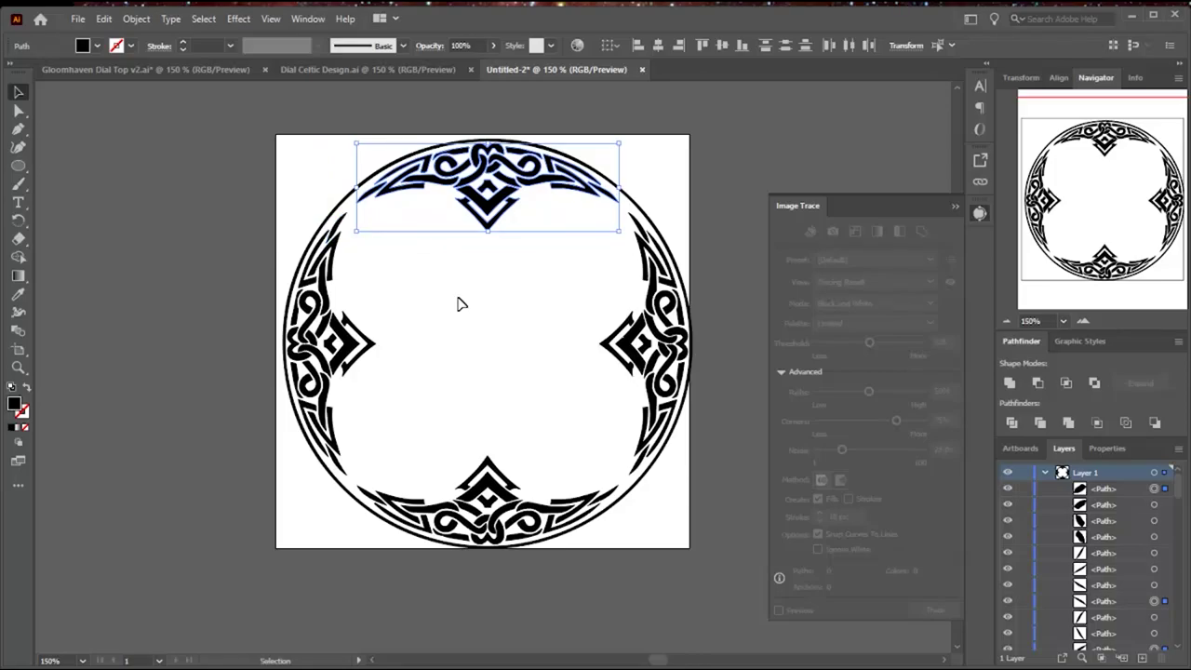
# Step: Nudge the top knot piece down two steps and switch to the Gloomhaven Dial Top v2 document
pyautogui.press('Down')
pyautogui.press('Down')
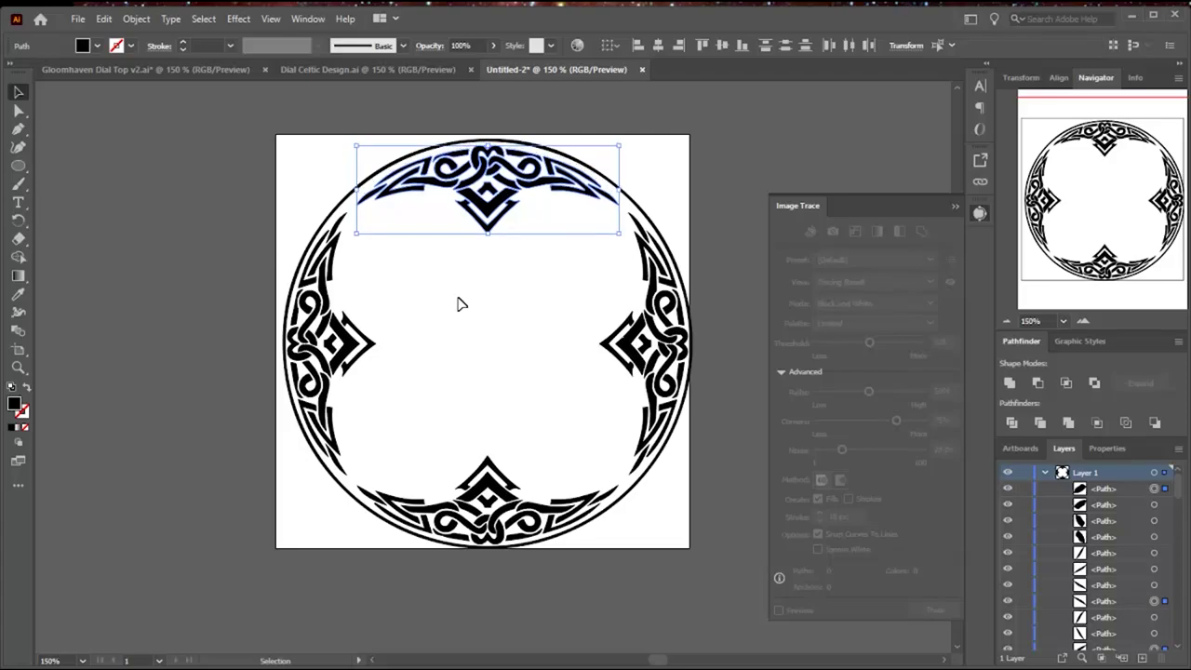
pyautogui.press('Down')
pyautogui.press('Down')
pyautogui.press('Down')
pyautogui.press('Down')
pyautogui.press('Down')
pyautogui.press('Down')
pyautogui.press('Down')
pyautogui.press('Down')
pyautogui.press('Down')
pyautogui.press('Down')
pyautogui.press('Down')
pyautogui.press('Down')
pyautogui.press('Down')
pyautogui.press('Down')
pyautogui.press('Down')
pyautogui.press('Down')
pyautogui.press('Down')
pyautogui.press('Down')
pyautogui.press('Down')
pyautogui.press('Down')
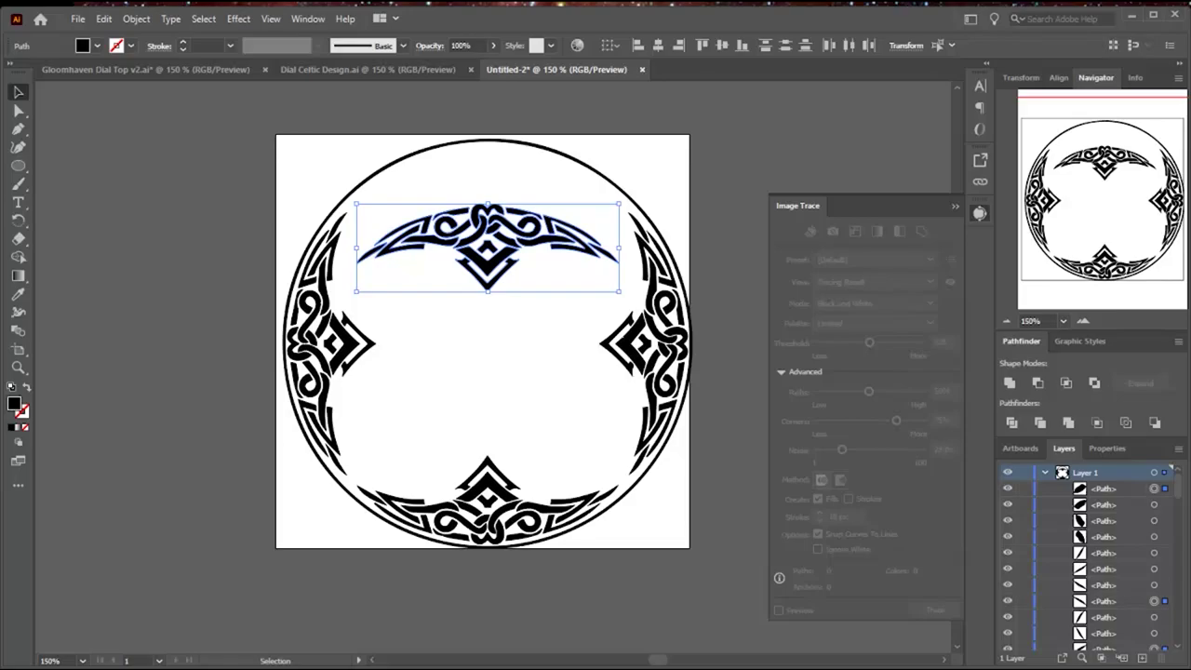
pyautogui.hotkey('ctrl', 'Tab')
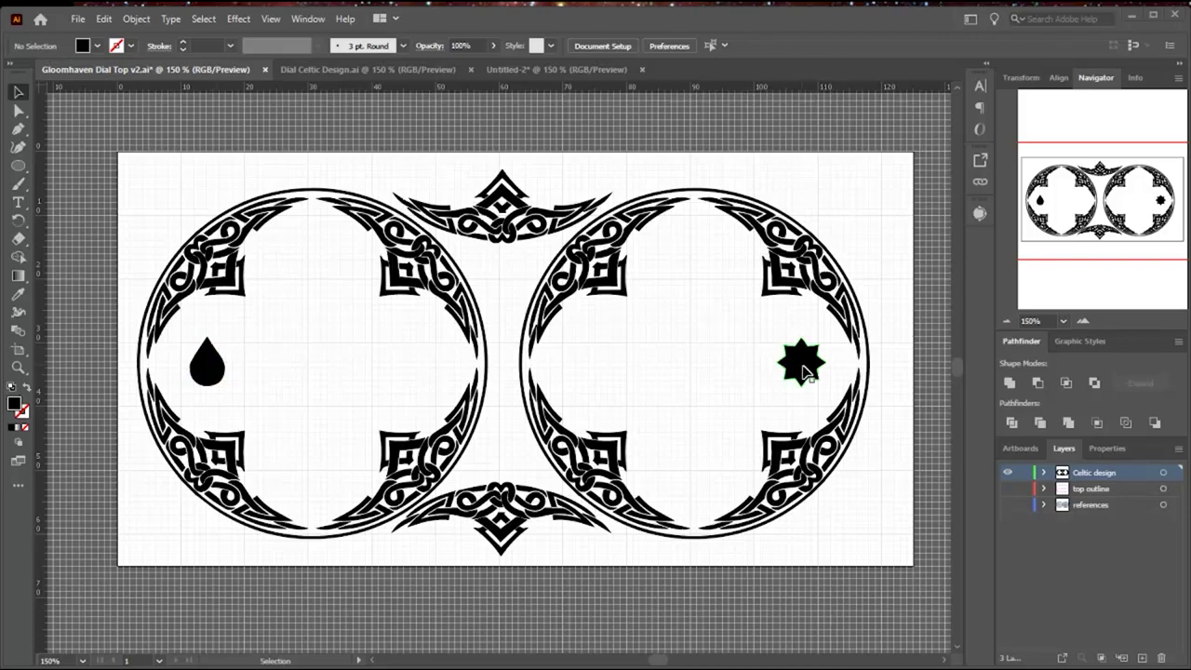
# Step: Show the top outline layer, then look through the Dial Top Shape, Left and right Dial numbers documents
pyautogui.click(1007, 489)
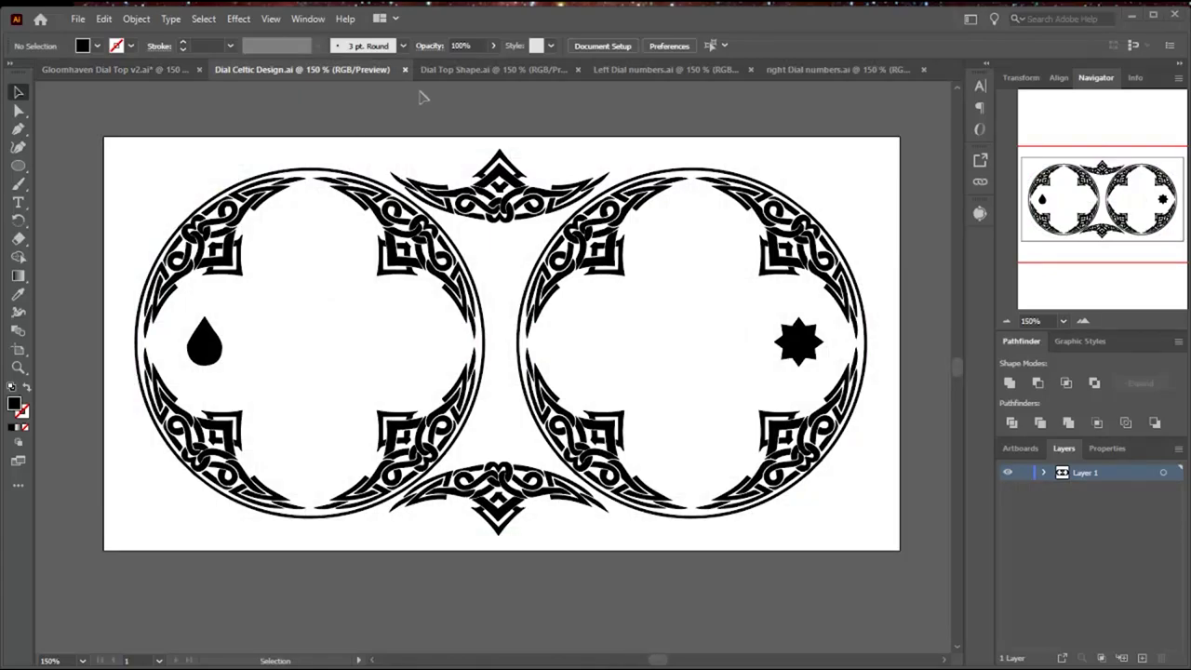
pyautogui.click(460, 68)
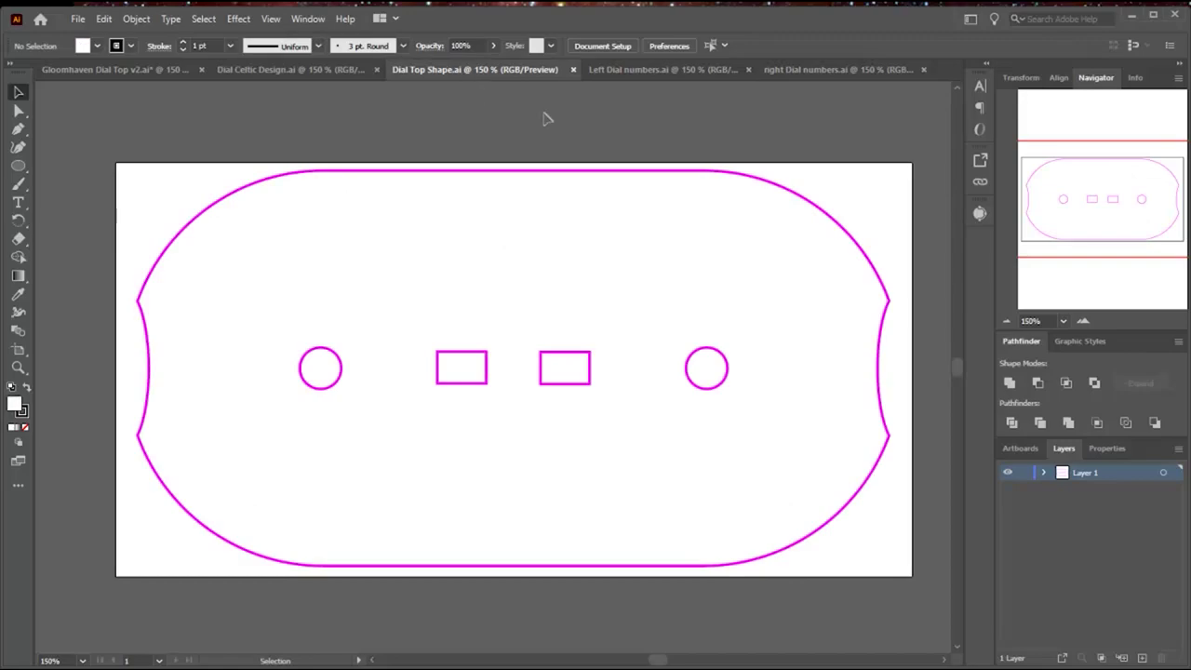
pyautogui.click(622, 70)
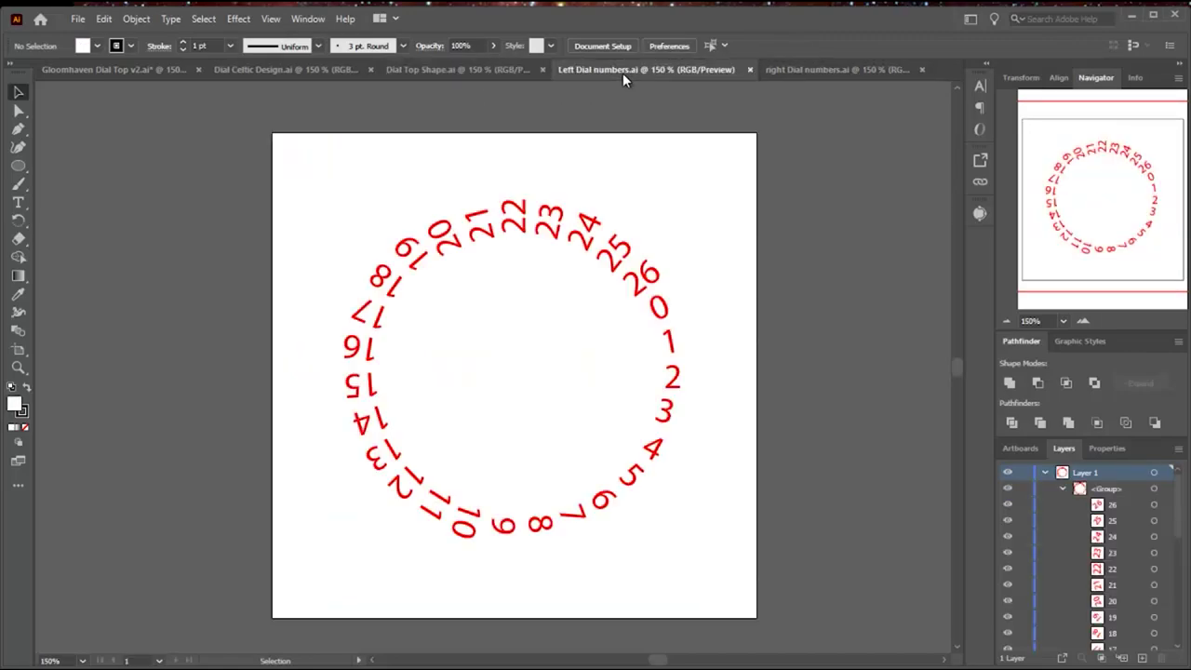
pyautogui.click(807, 71)
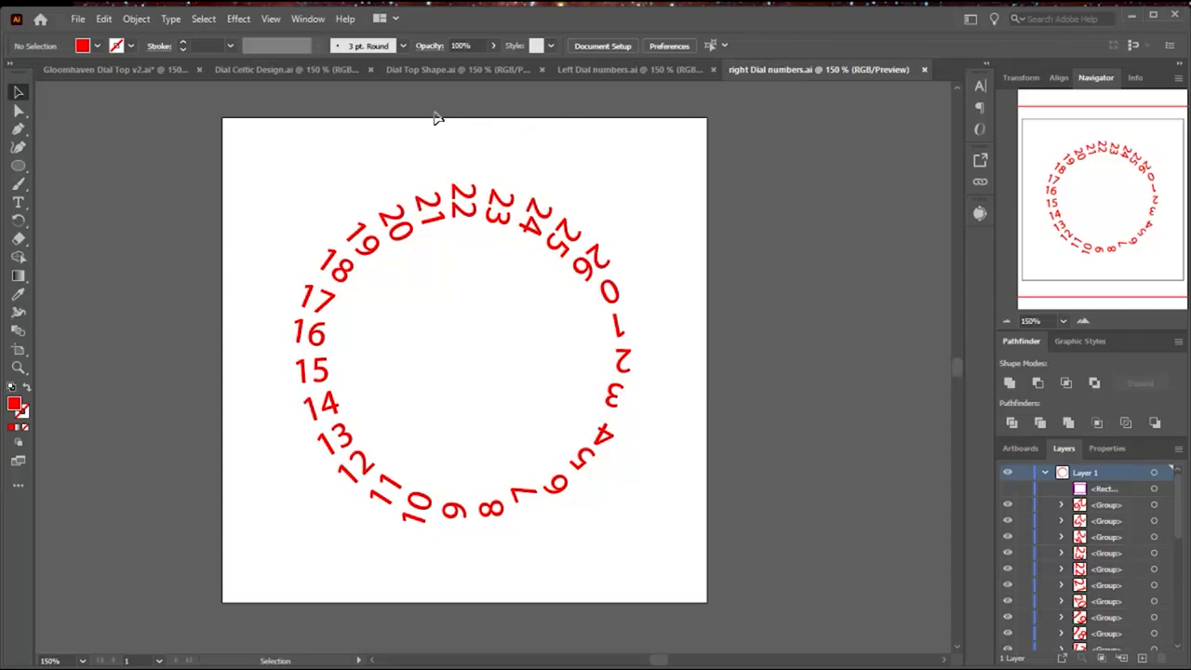
# Step: Select all the 0–26 numeral groups and merge them with Object > Compound Path > Make
pyautogui.press('a')
pyautogui.press('v')
pyautogui.hotkey('ctrl', 'a')
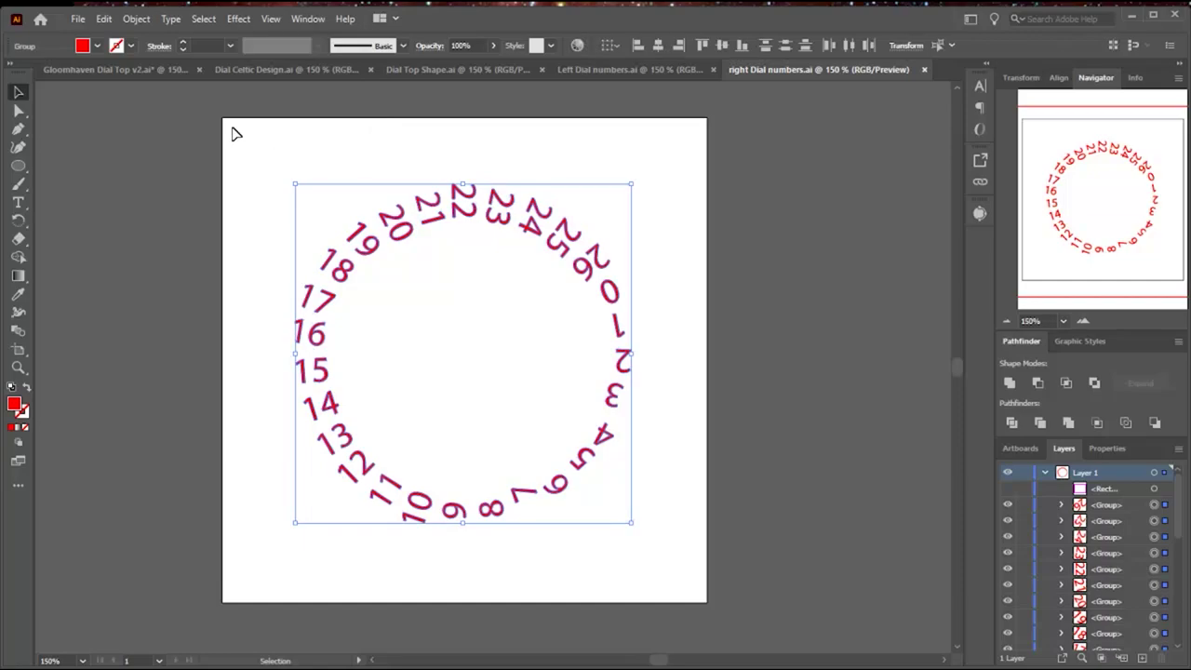
pyautogui.click(137, 21)
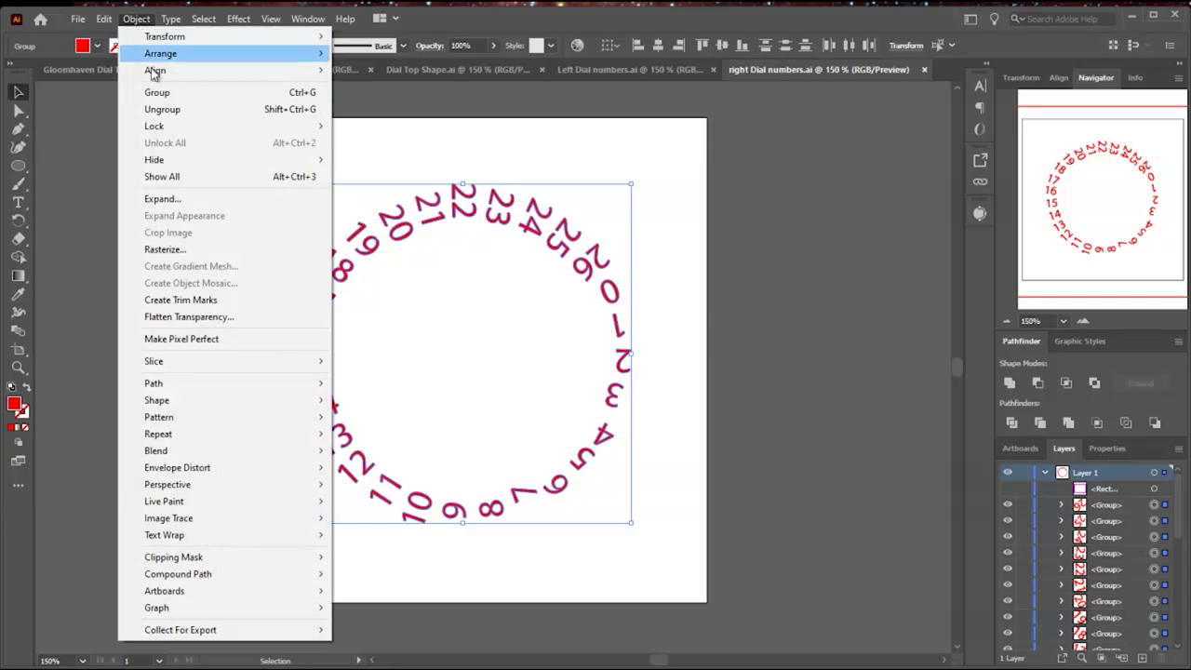
pyautogui.moveTo(276, 578)
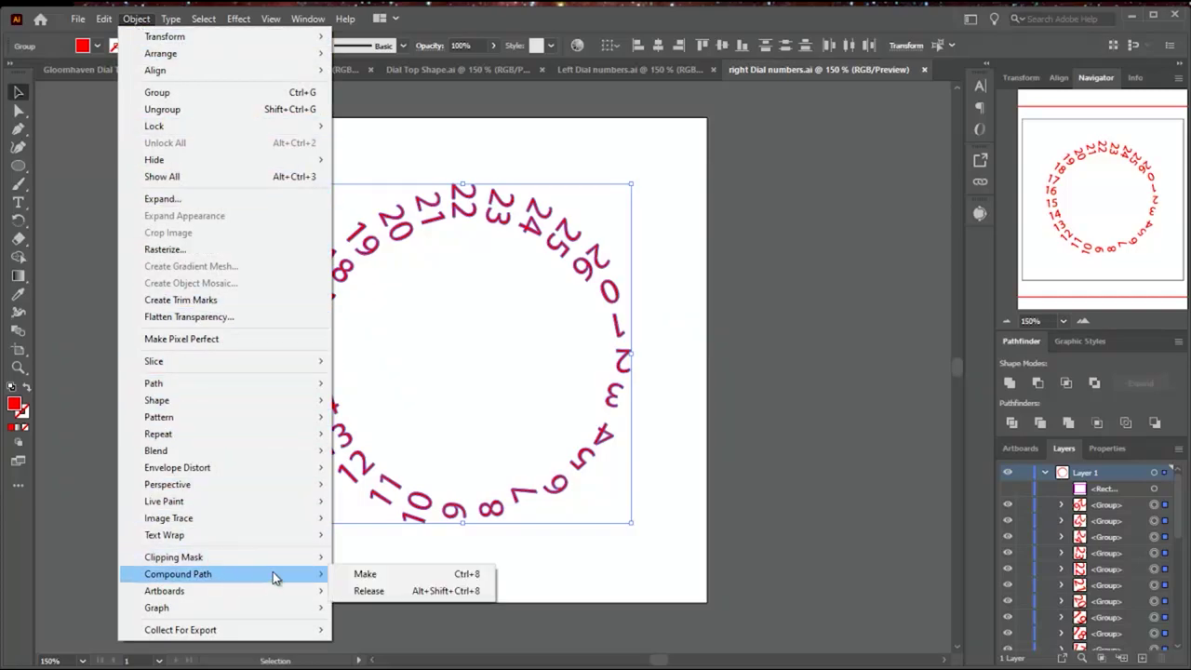
pyautogui.click(374, 577)
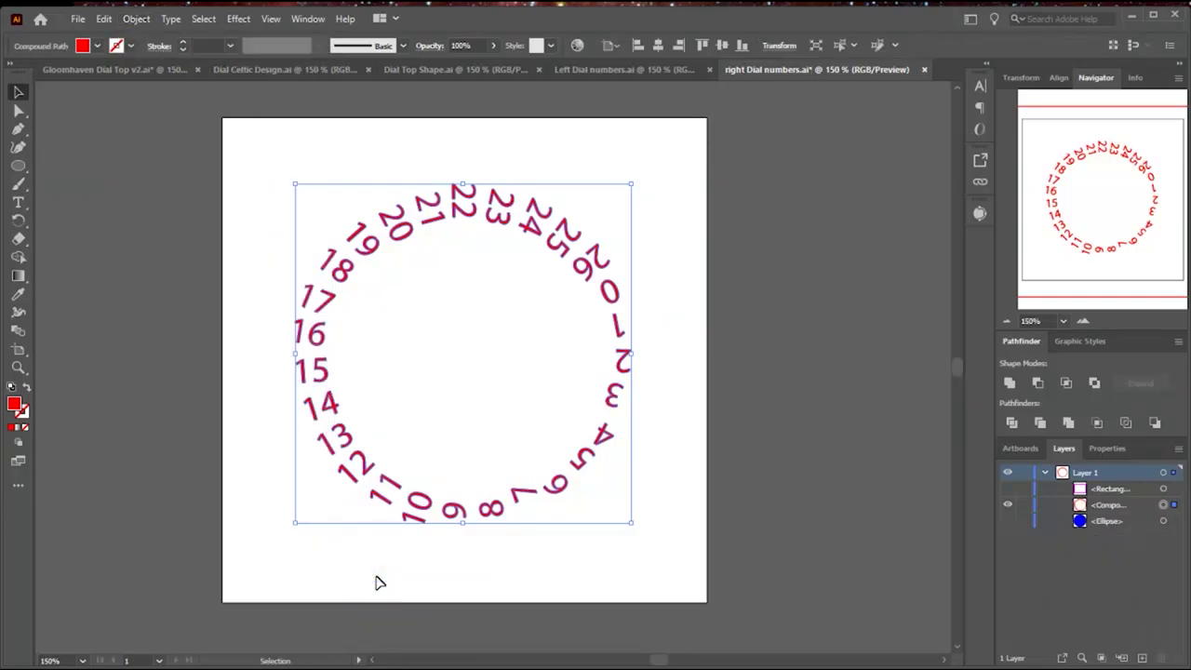
# Step: Export the right Dial numbers artwork as an SVG file to the Gloomhaven Dial folder
pyautogui.click(78, 19)
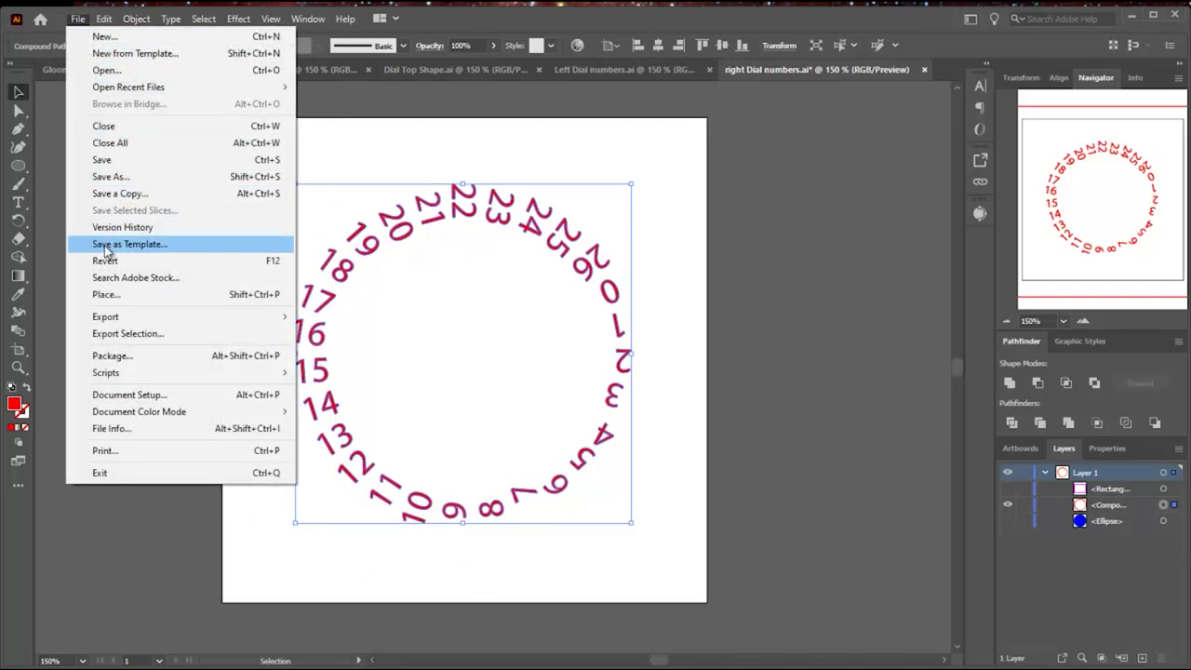
pyautogui.moveTo(198, 316)
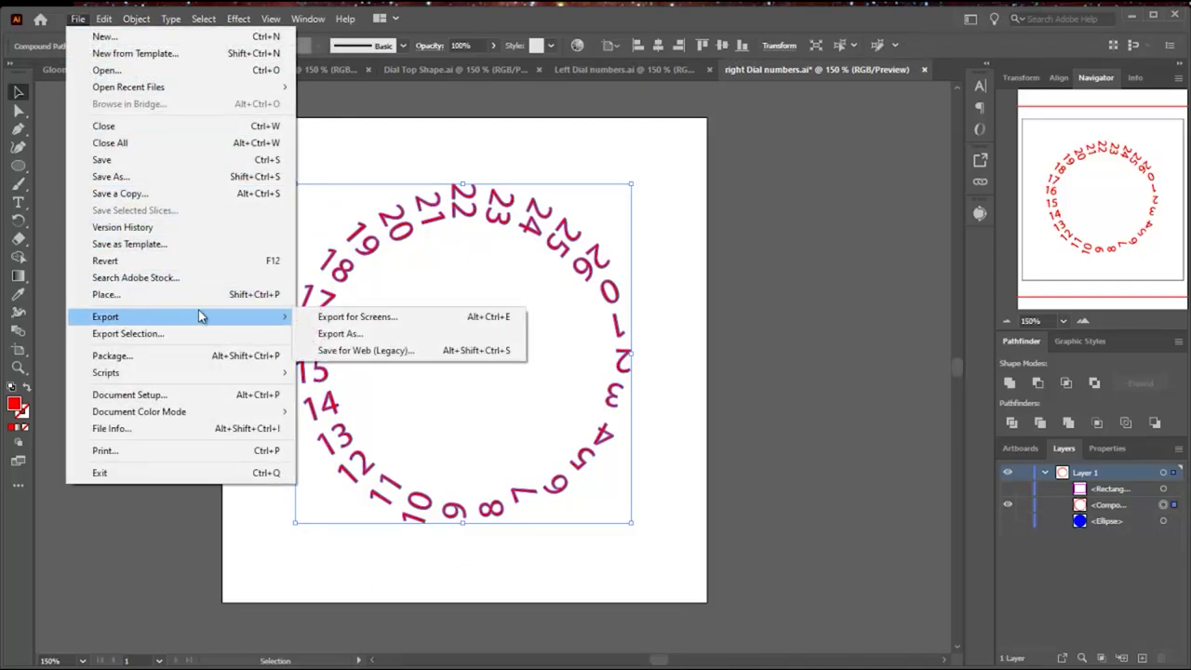
pyautogui.click(364, 334)
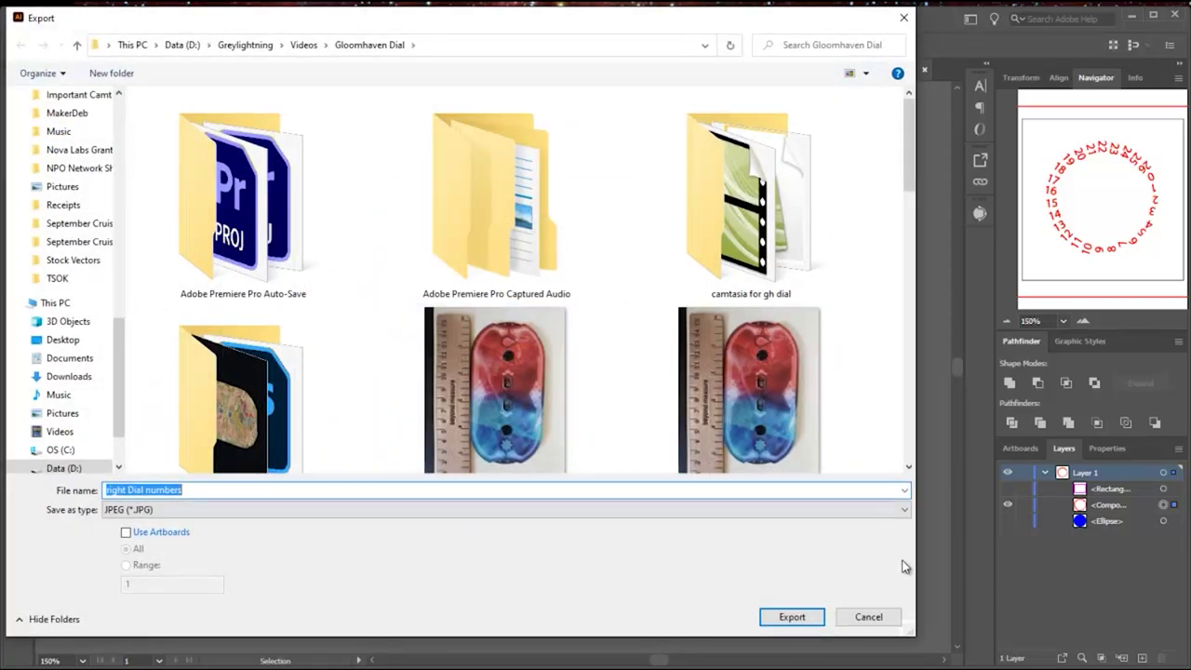
pyautogui.click(904, 511)
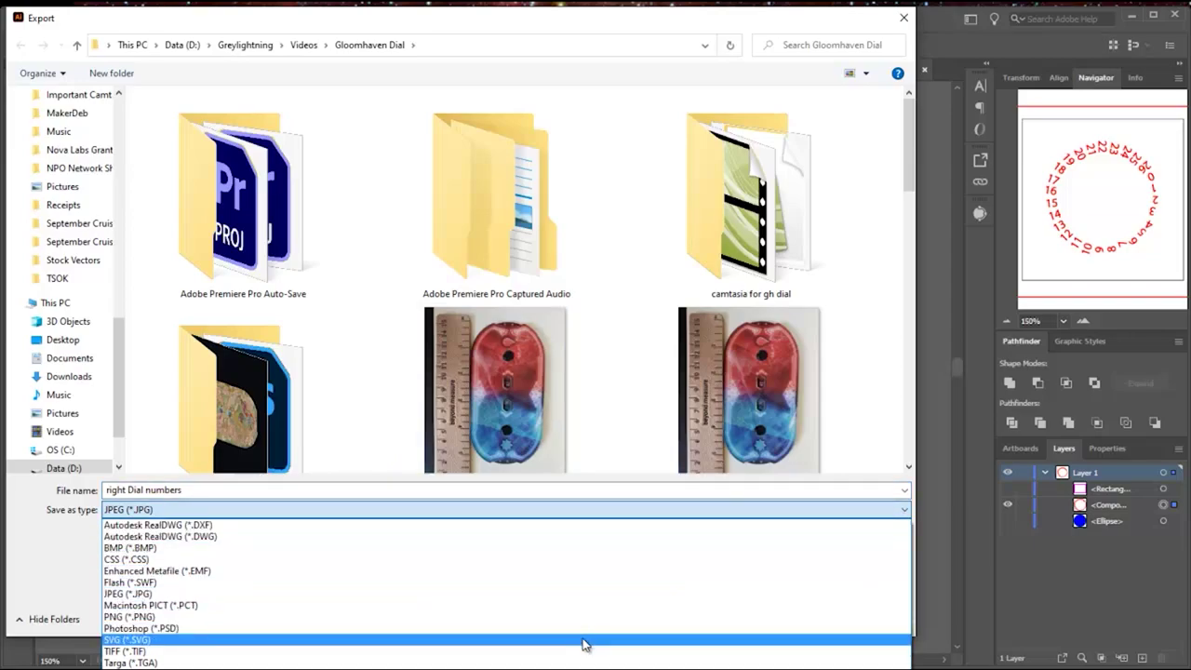
pyautogui.click(584, 642)
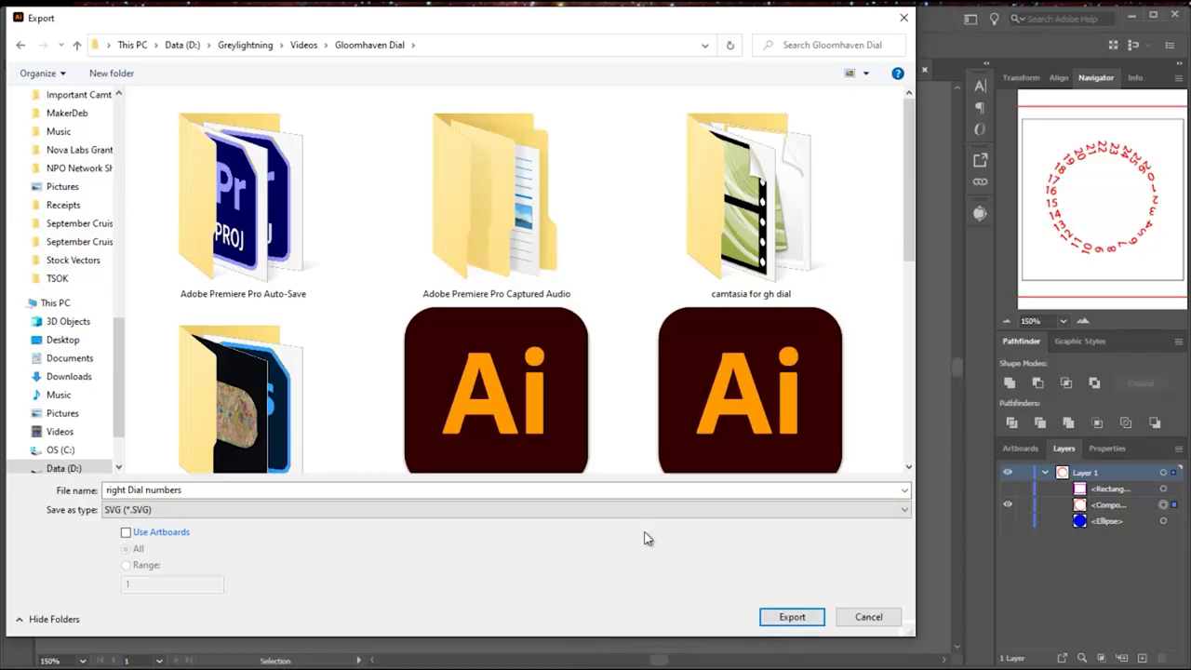
pyautogui.scroll(-5, 875, 346)
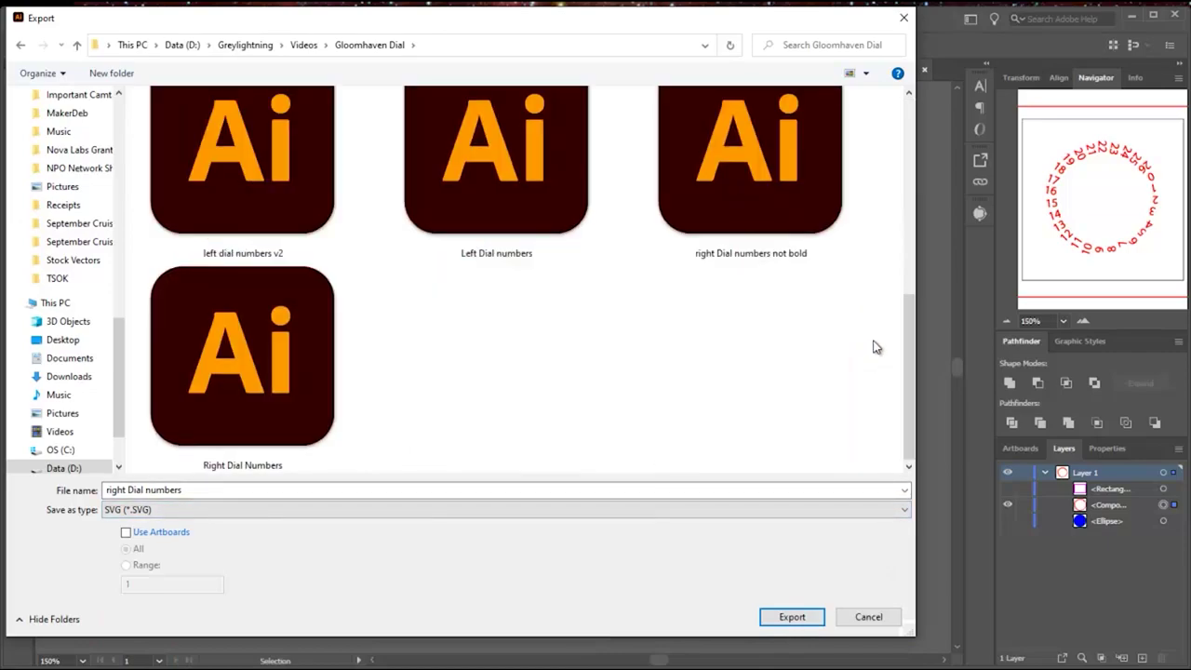
pyautogui.scroll(1, 875, 346)
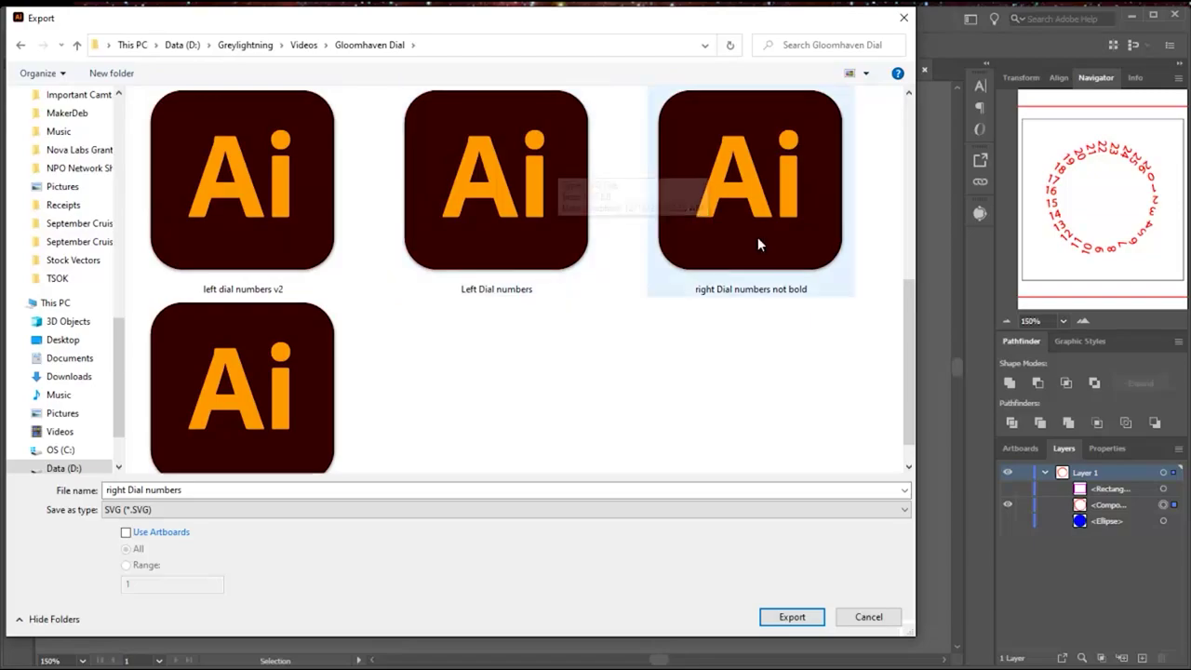
pyautogui.click(787, 618)
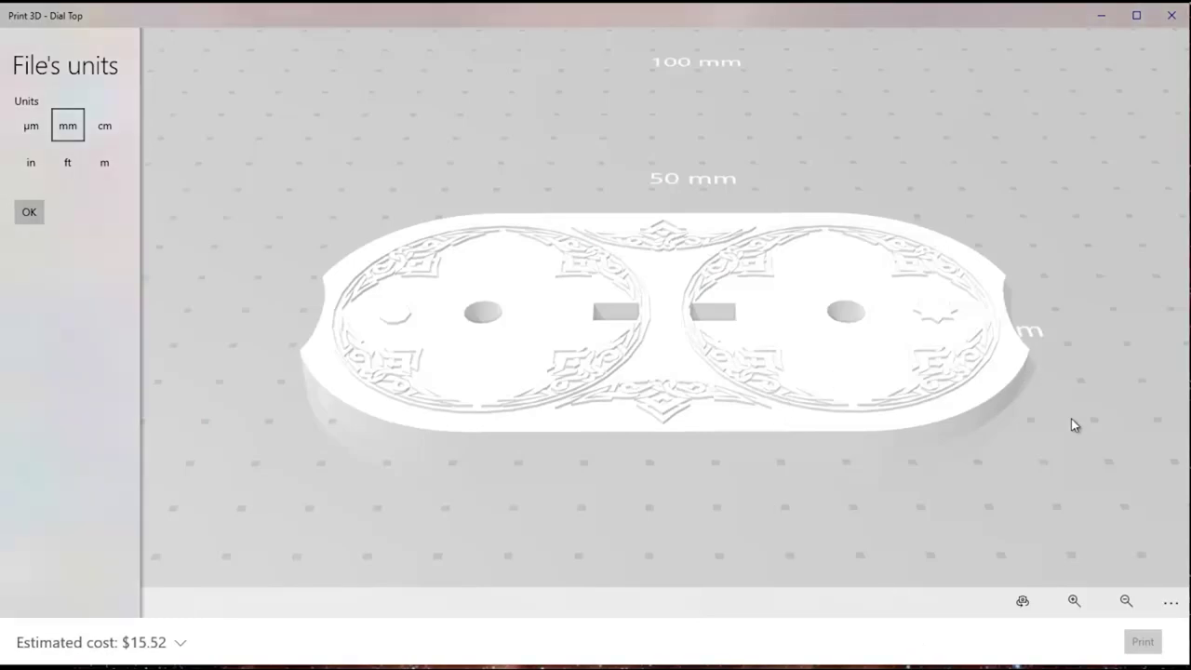
# Step: Orbit the Dial Top Final model edge-on and back to inspect its raised rings and symbols
pyautogui.moveTo(1071, 418)
pyautogui.mouseDown()
pyautogui.moveTo(1072, 329)
pyautogui.moveTo(1073, 415)
pyautogui.mouseUp()
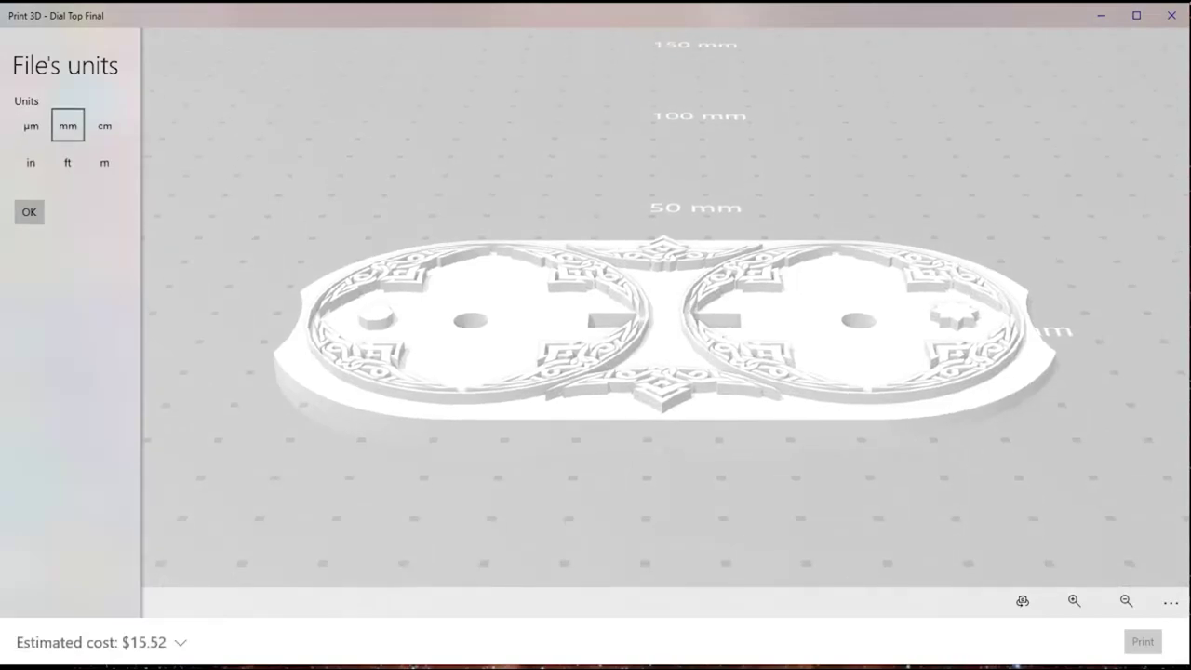
pyautogui.moveTo(1121, 484); pyautogui.dragTo(1121, 532)
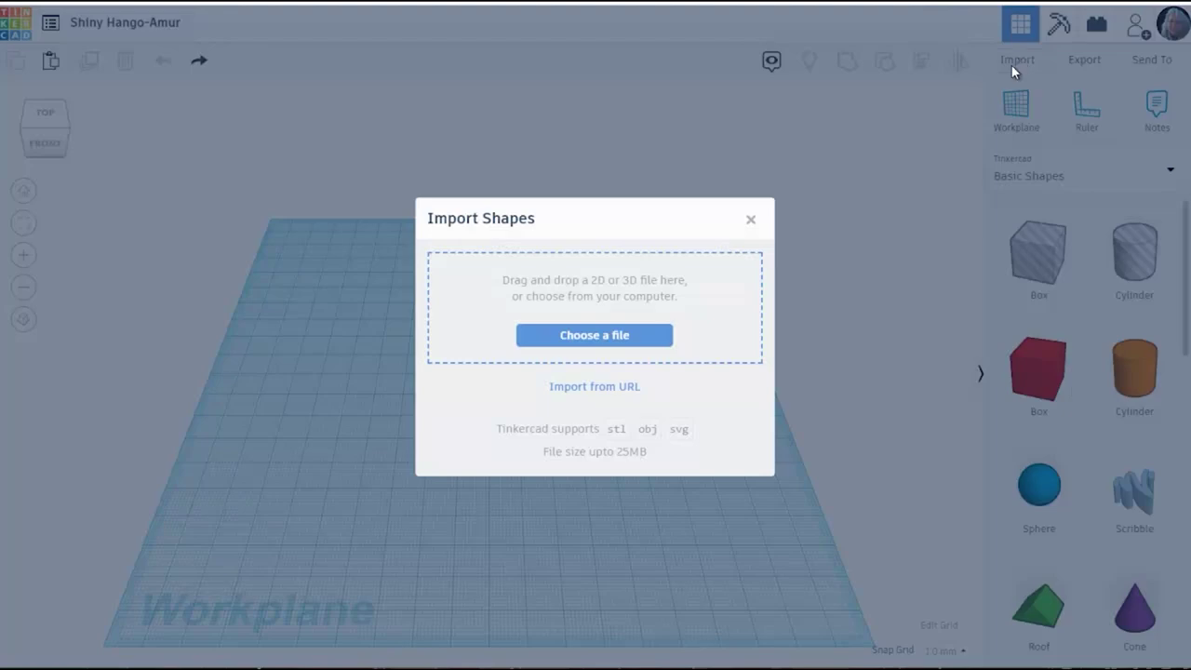
# Step: Import the Dial Top Shape SVG onto the workplane with its width set to 11
pyautogui.click(664, 294)
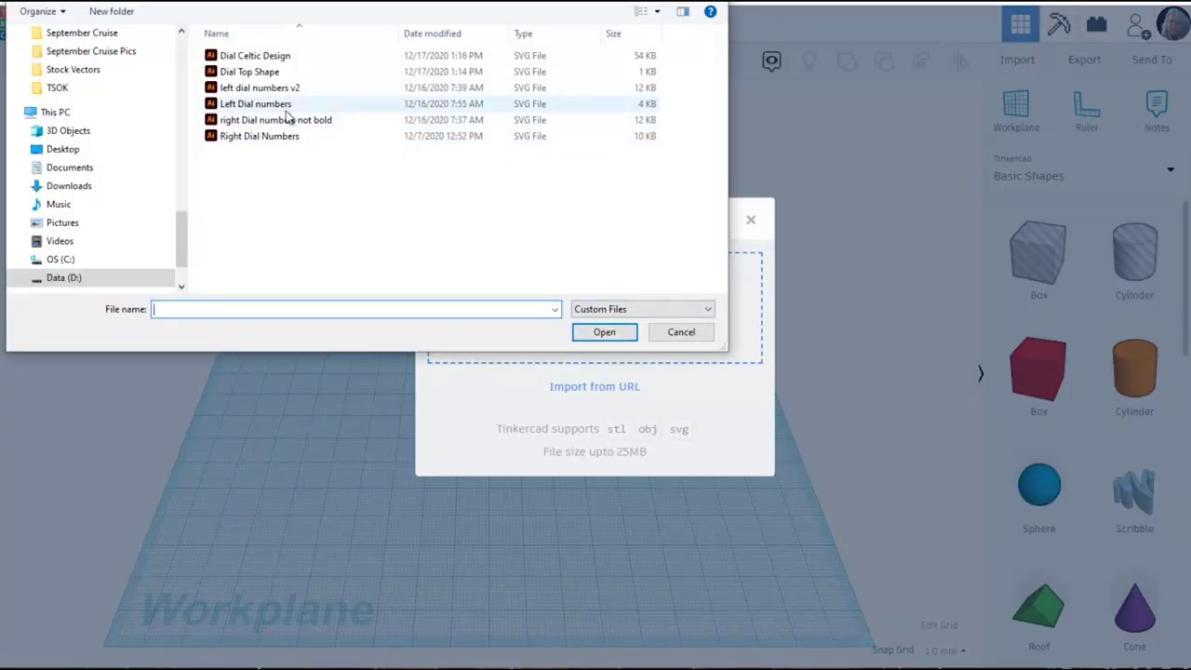
pyautogui.click(270, 73)
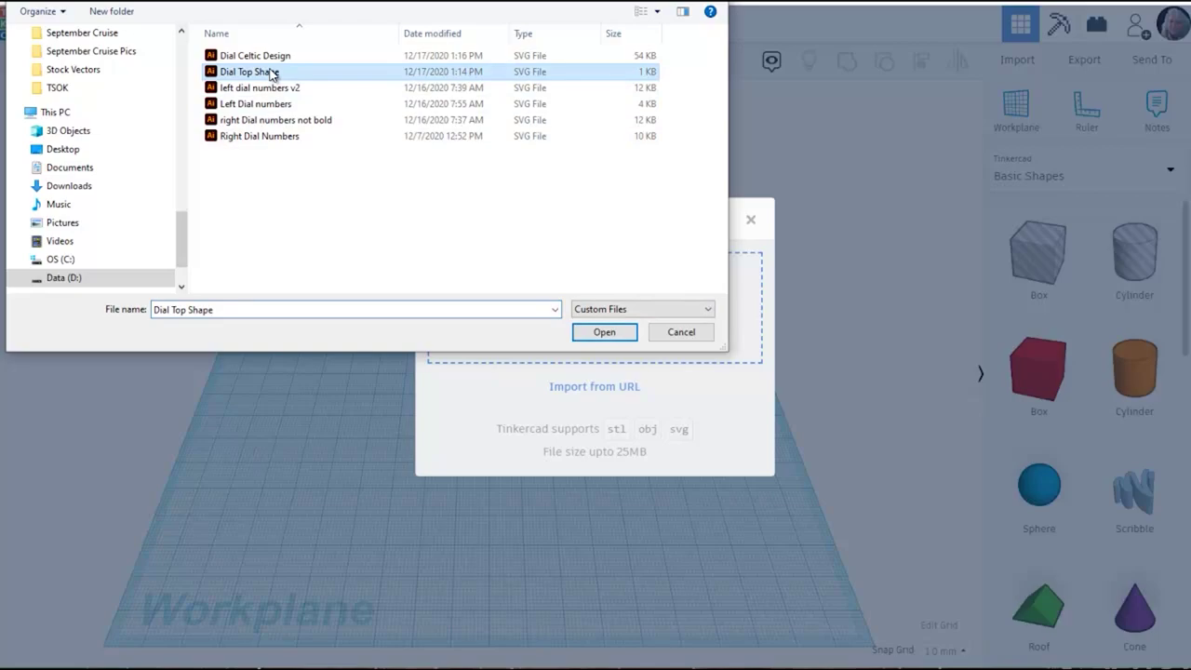
pyautogui.click(600, 333)
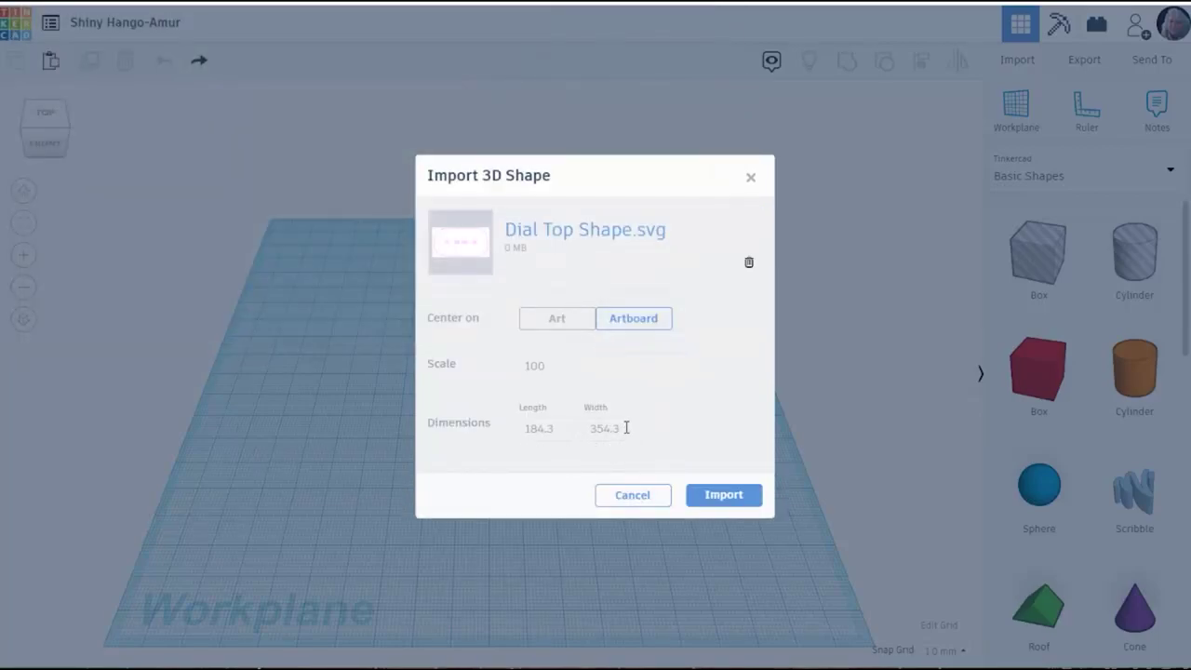
pyautogui.click(626, 427)
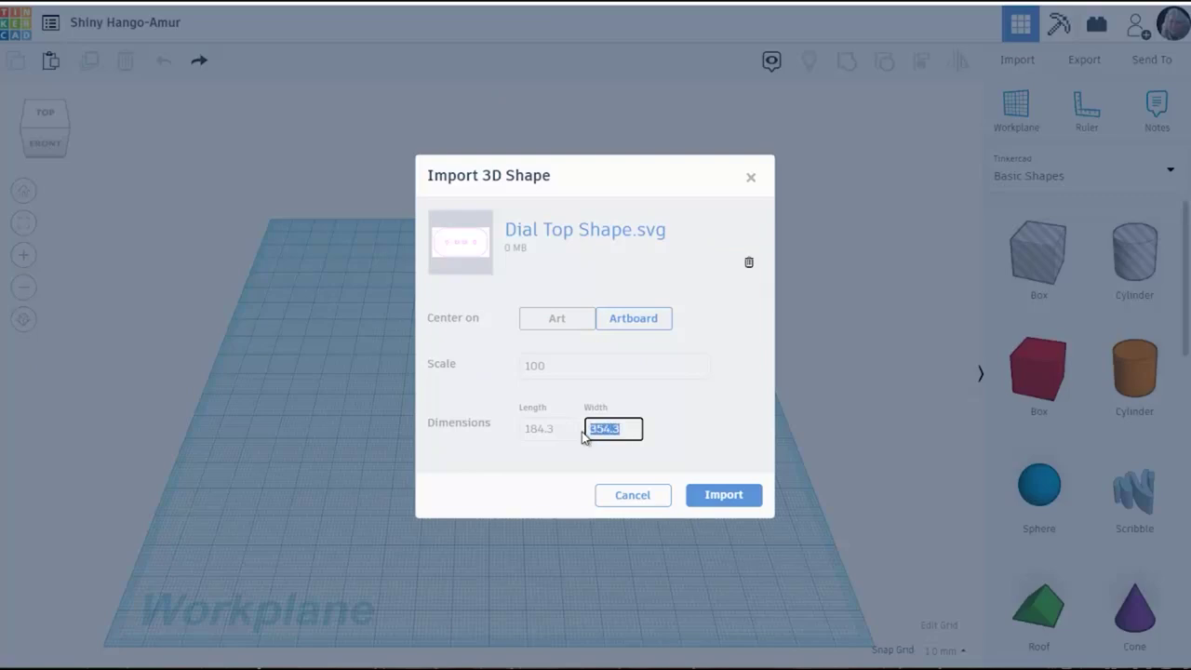
pyautogui.write('118')
pyautogui.click(735, 501)
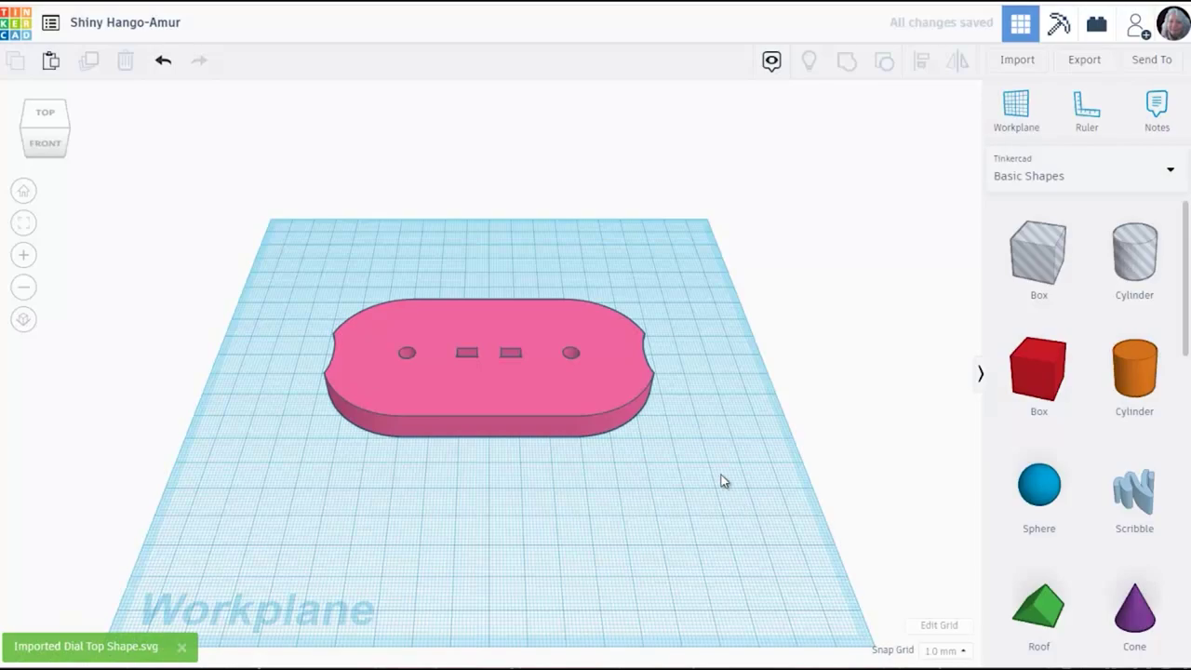
pyautogui.moveTo(741, 447); pyautogui.dragTo(740, 393)
# Step: Set the pink dial top shape's height to 2.5 mm and view it from above
pyautogui.click(628, 395)
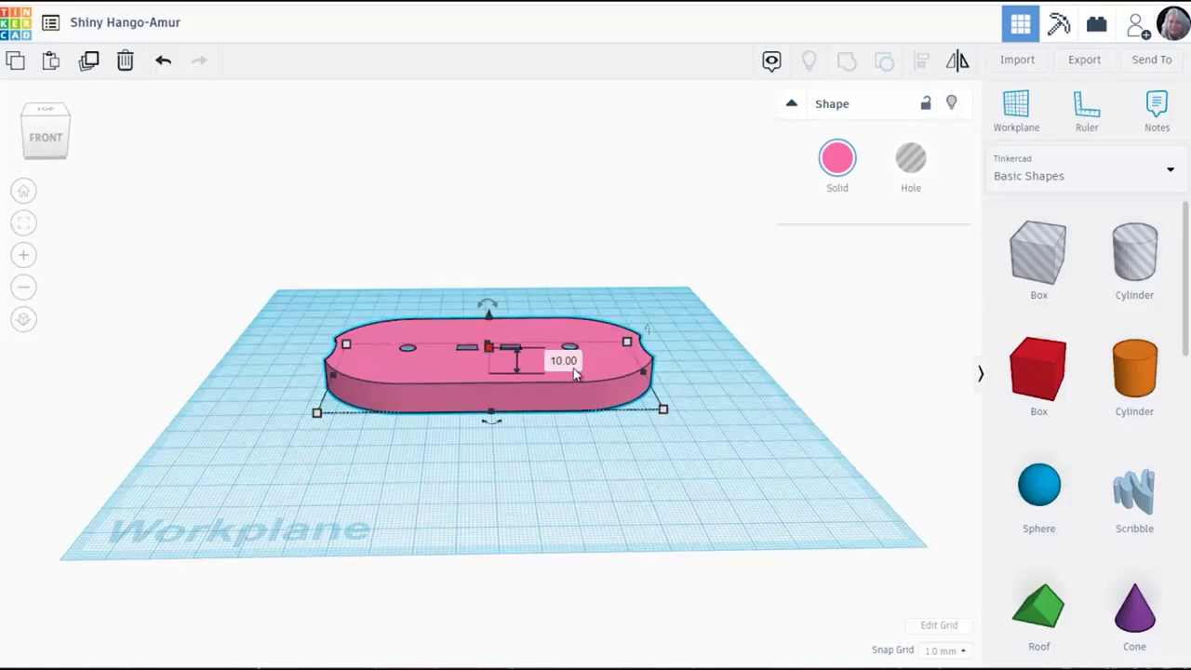
pyautogui.click(573, 363)
pyautogui.write('2.5')
pyautogui.press('Return')
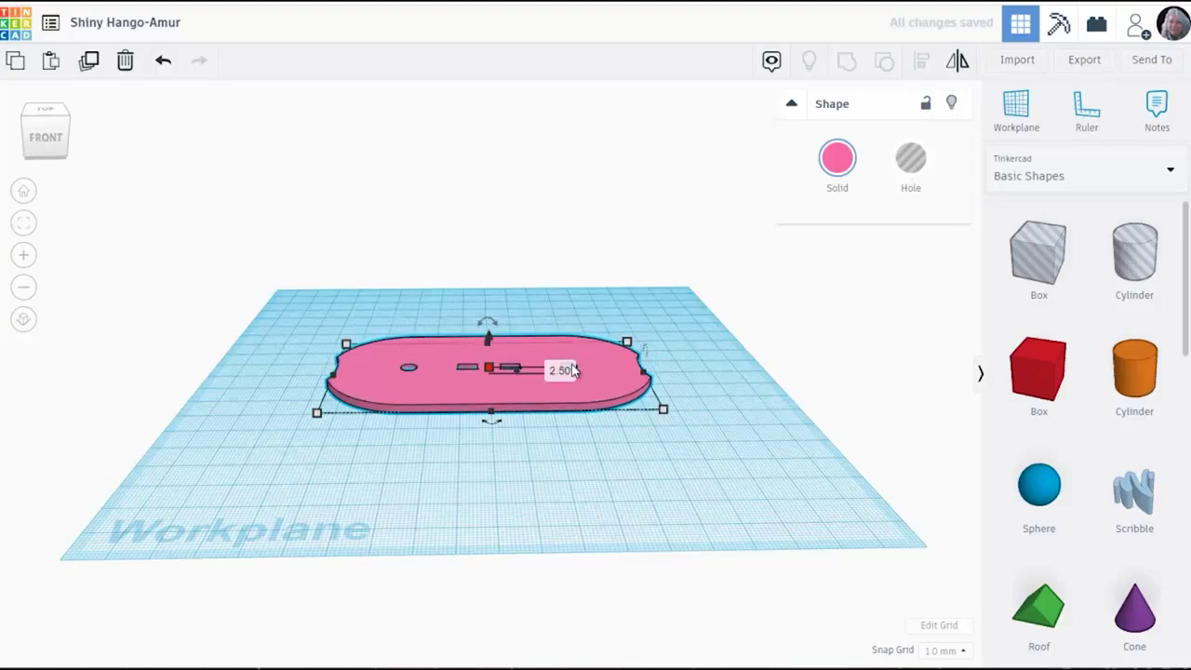
pyautogui.moveTo(574, 477); pyautogui.dragTo(574, 559)
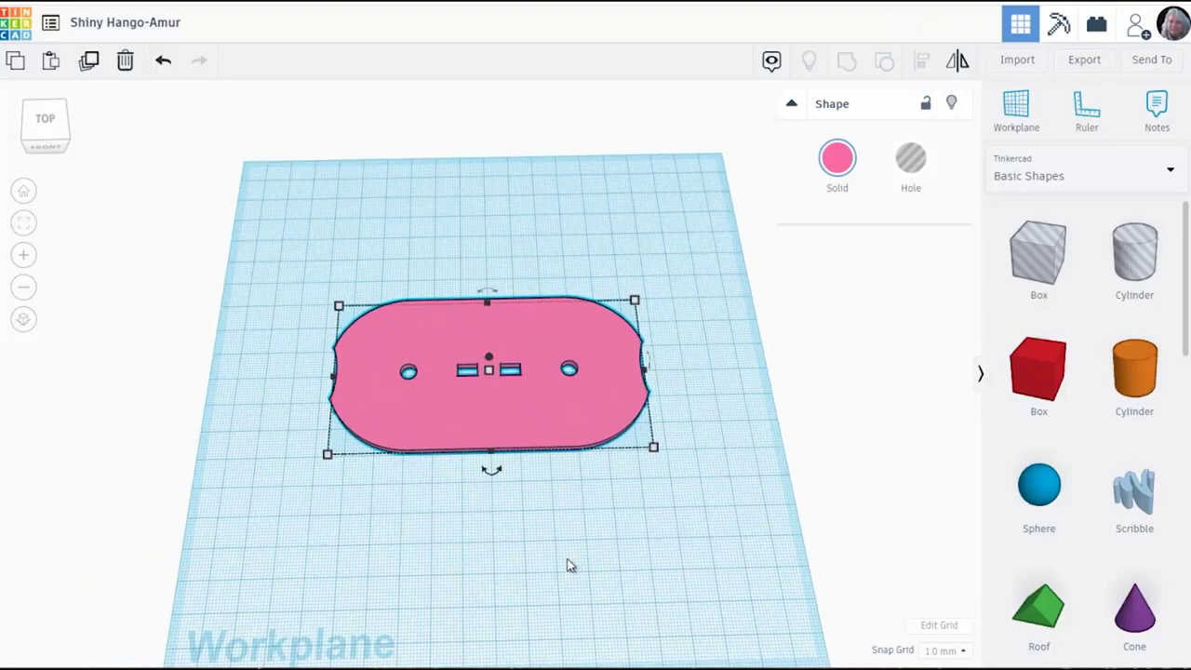
pyautogui.click(1035, 62)
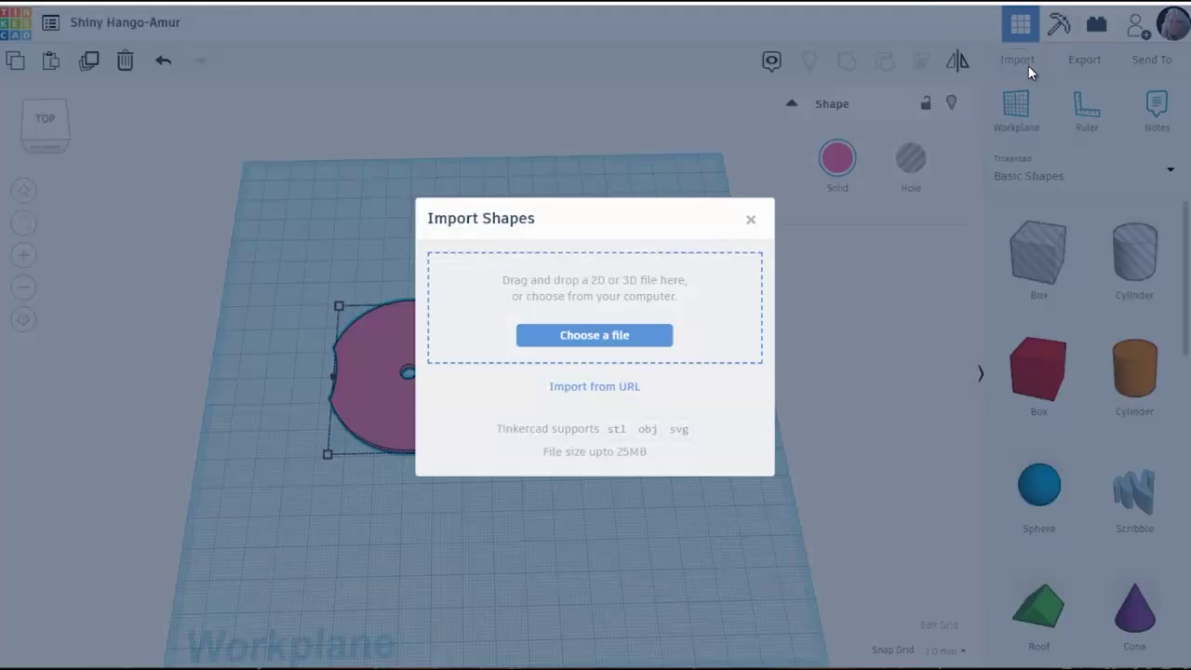
# Step: Import Dial Celtic Design.svg at 118 width and view it from above over the plate
pyautogui.click(628, 337)
pyautogui.click(291, 58)
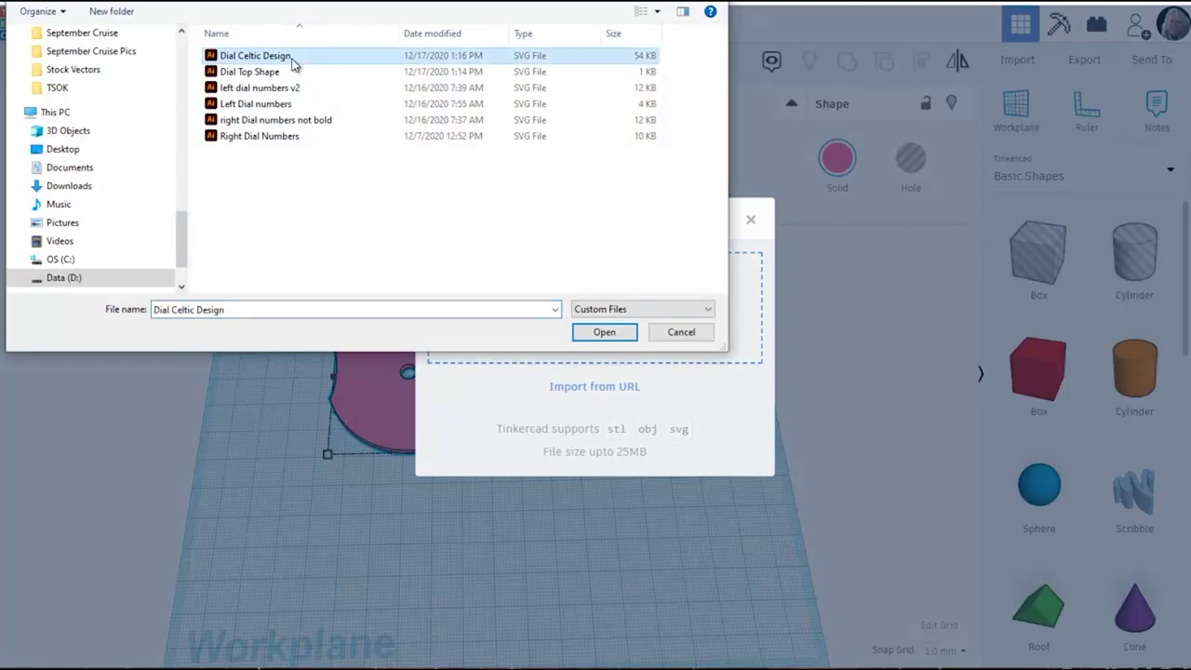
pyautogui.click(604, 333)
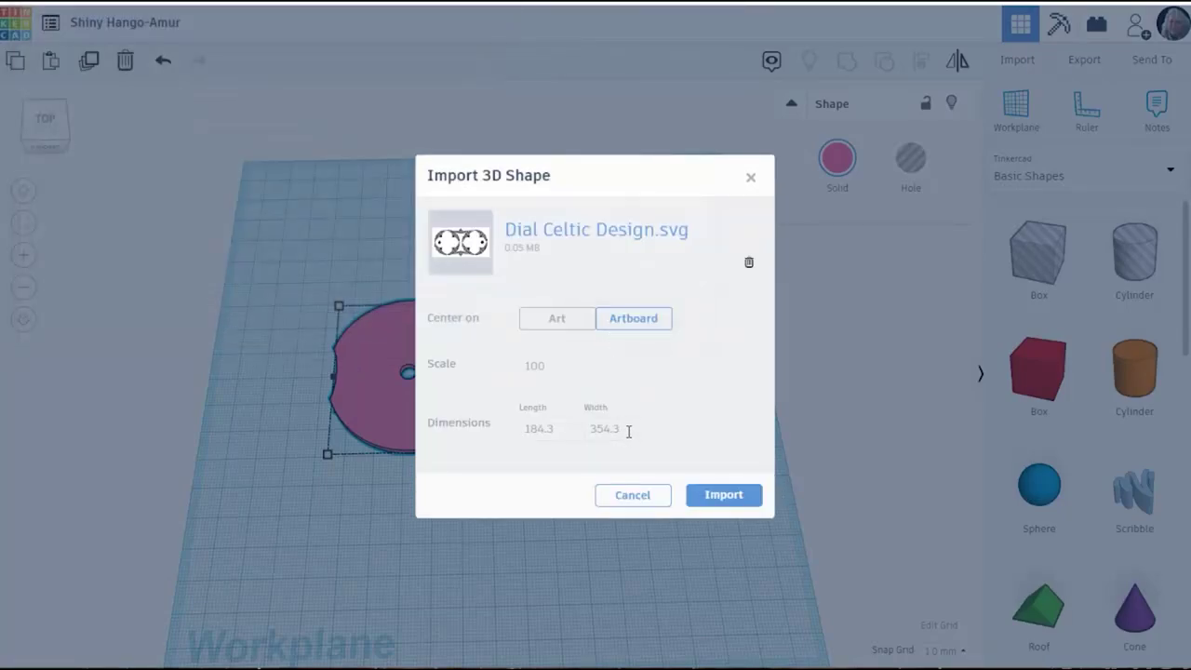
pyautogui.click(628, 429)
pyautogui.moveTo(628, 429); pyautogui.dragTo(571, 425)
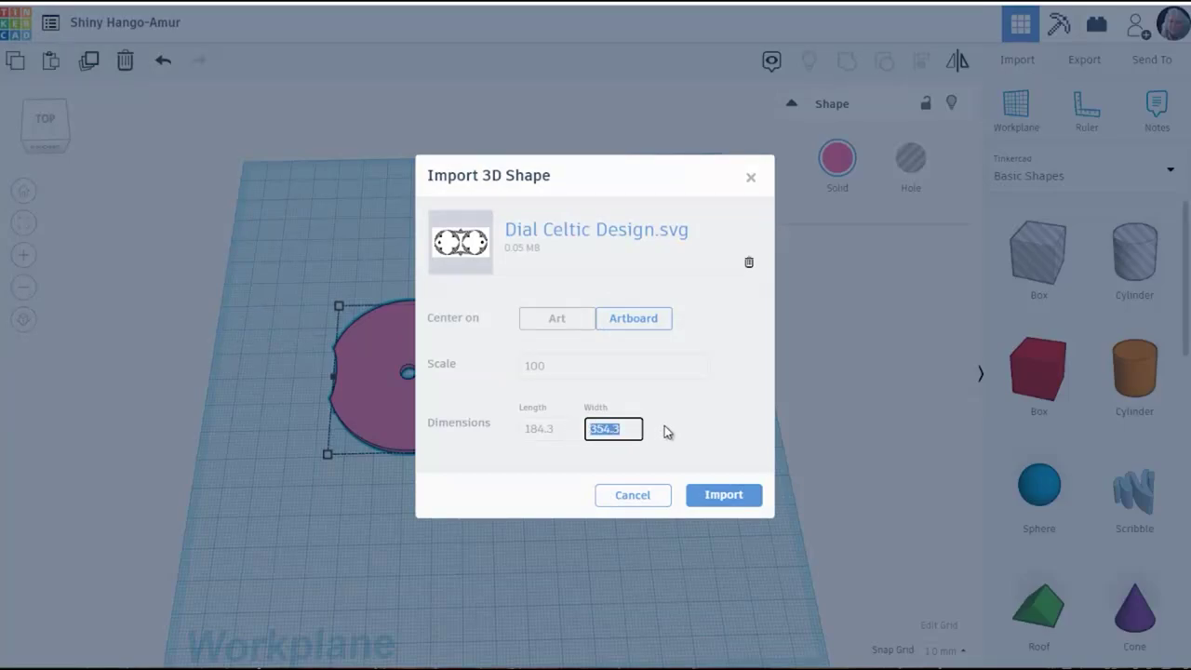
pyautogui.write('118')
pyautogui.click(715, 498)
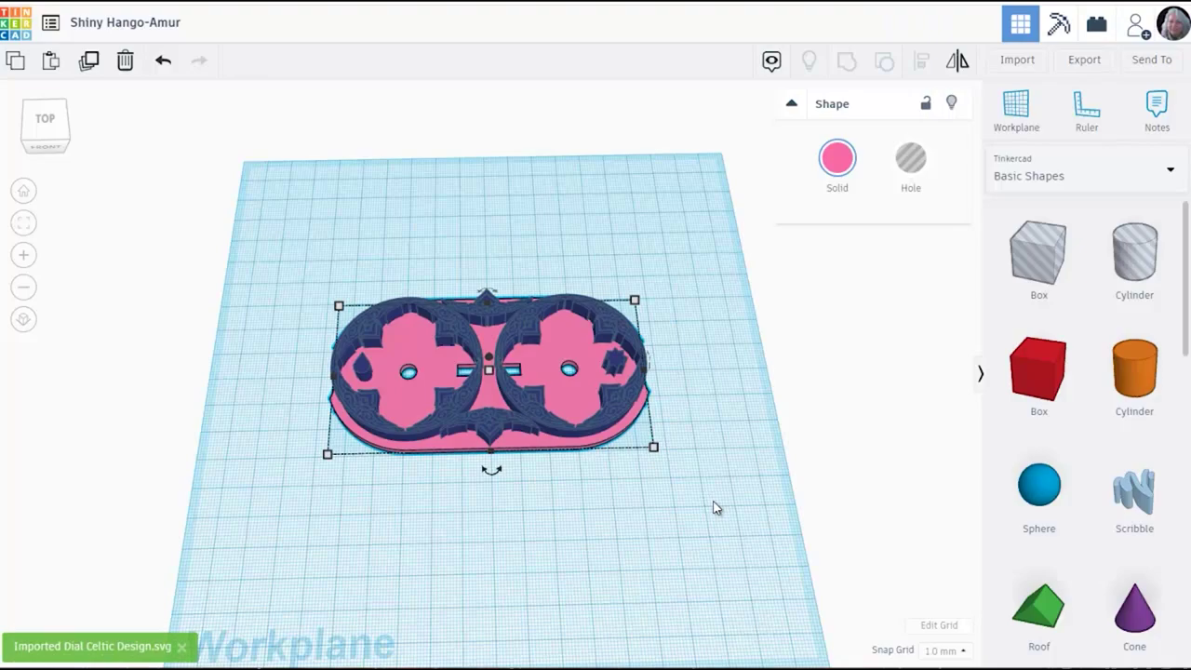
pyautogui.moveTo(705, 527); pyautogui.dragTo(703, 564)
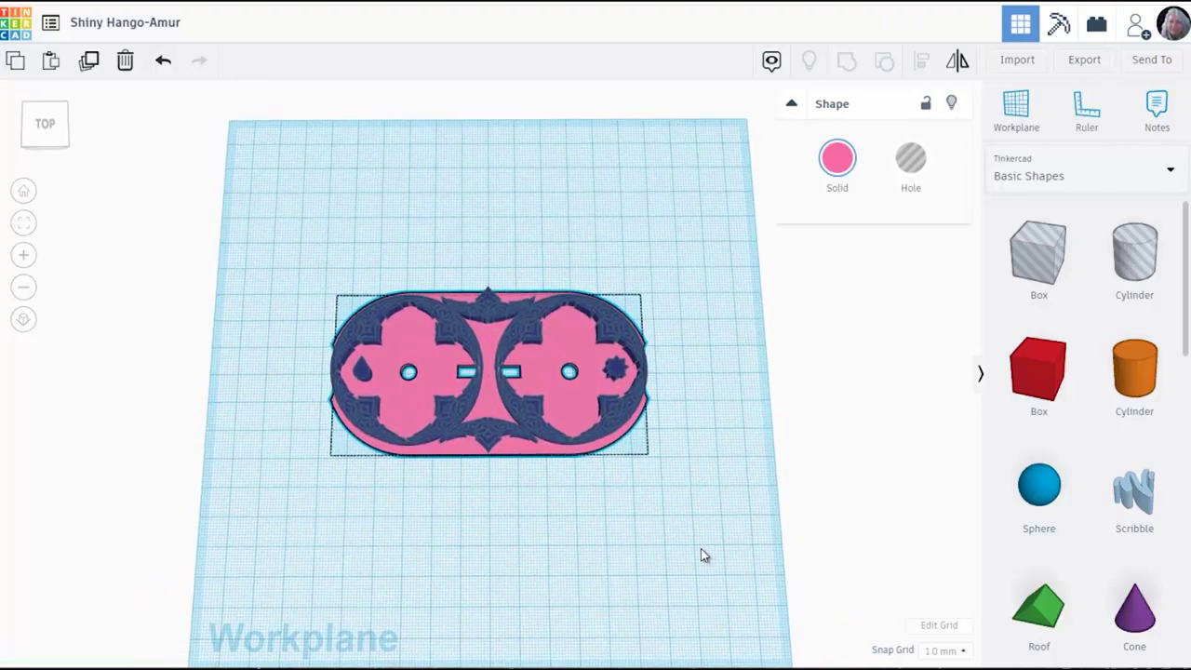
# Step: Undo, then resize the Celtic design to 104 mm wide by 55 mm deep in top view
pyautogui.hotkey('ctrl', 'z')
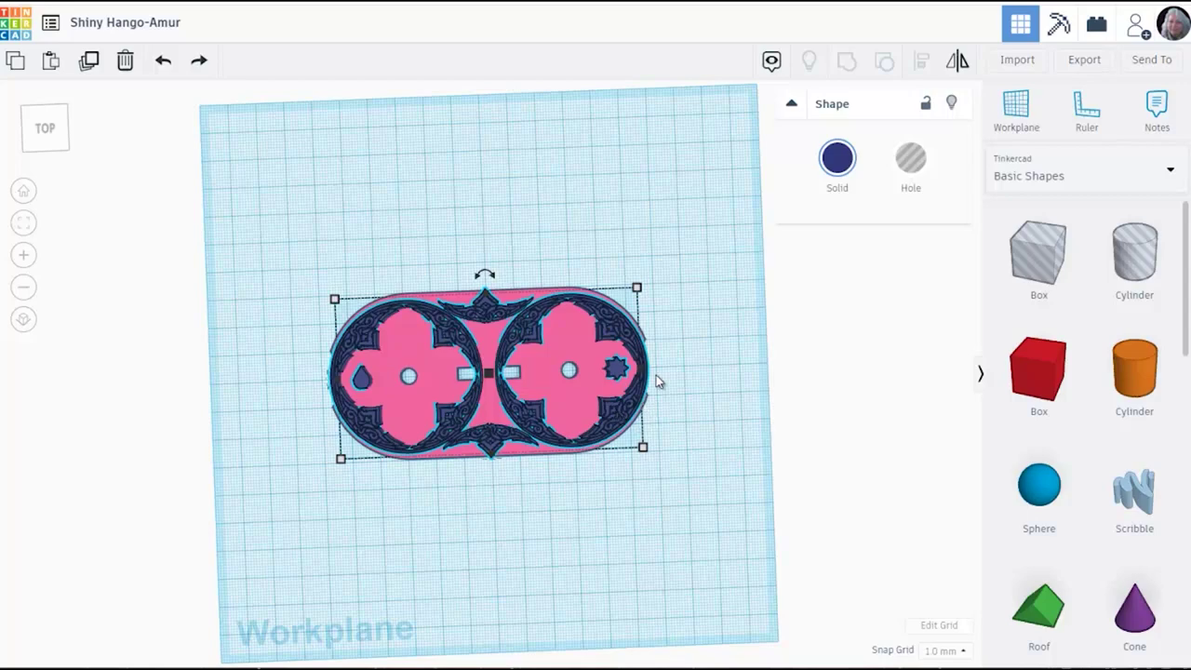
pyautogui.click(636, 288)
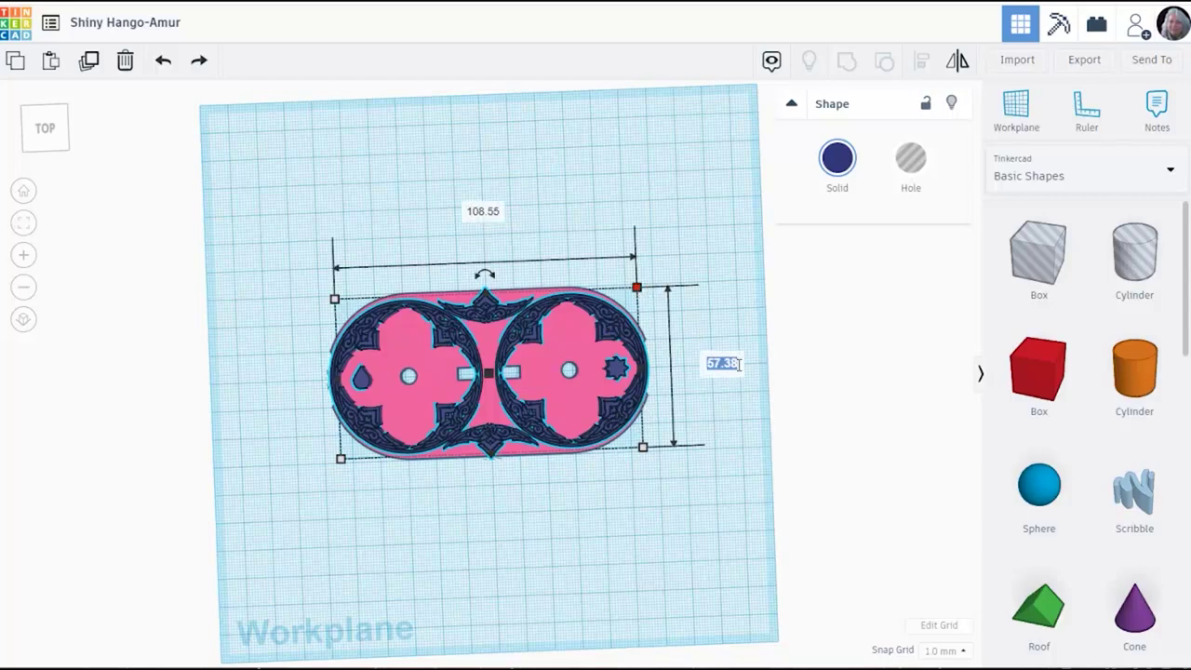
pyautogui.write('55')
pyautogui.press('Return')
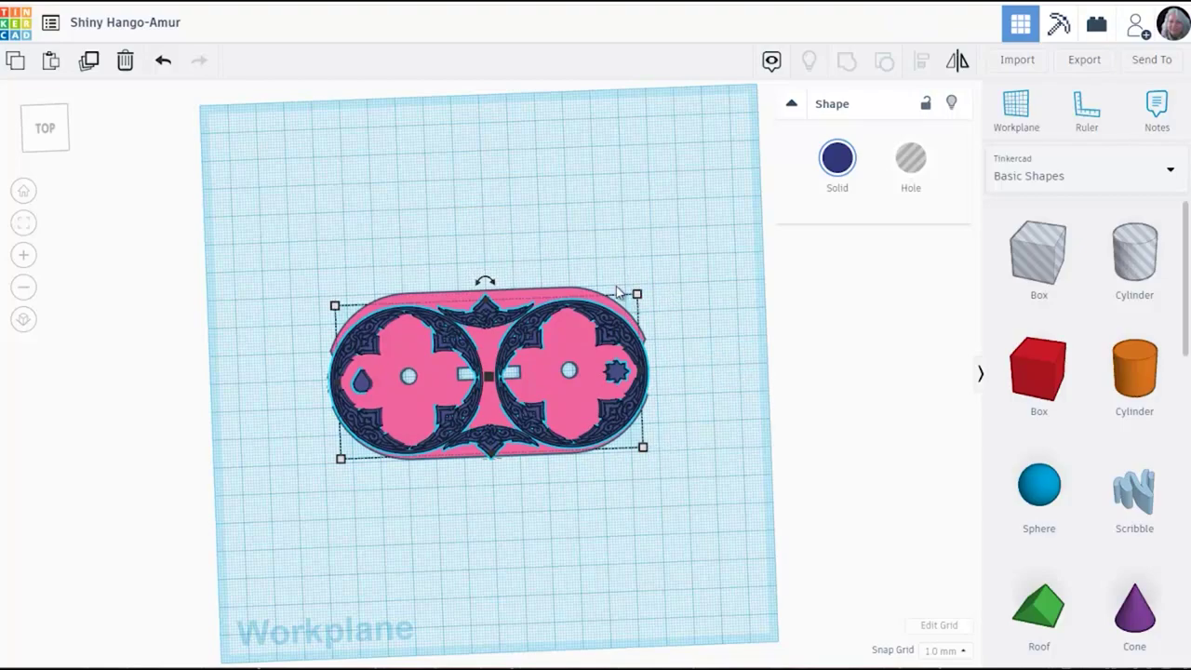
pyautogui.click(498, 217)
pyautogui.write('1')
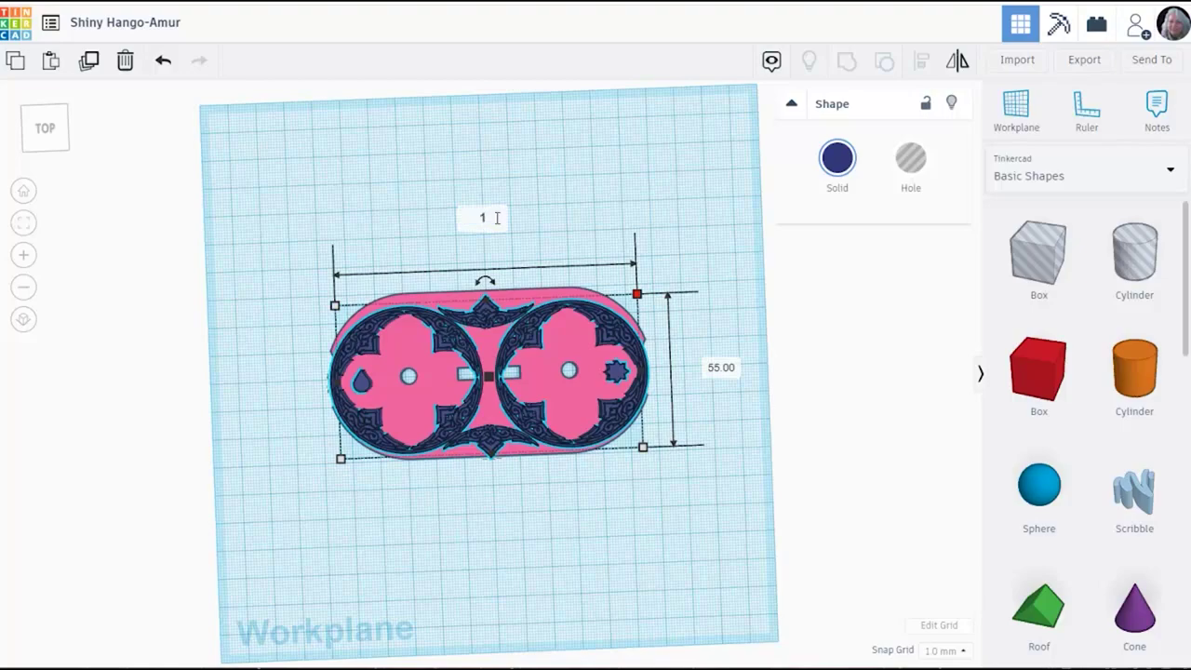
pyautogui.write('04')
pyautogui.press('Return')
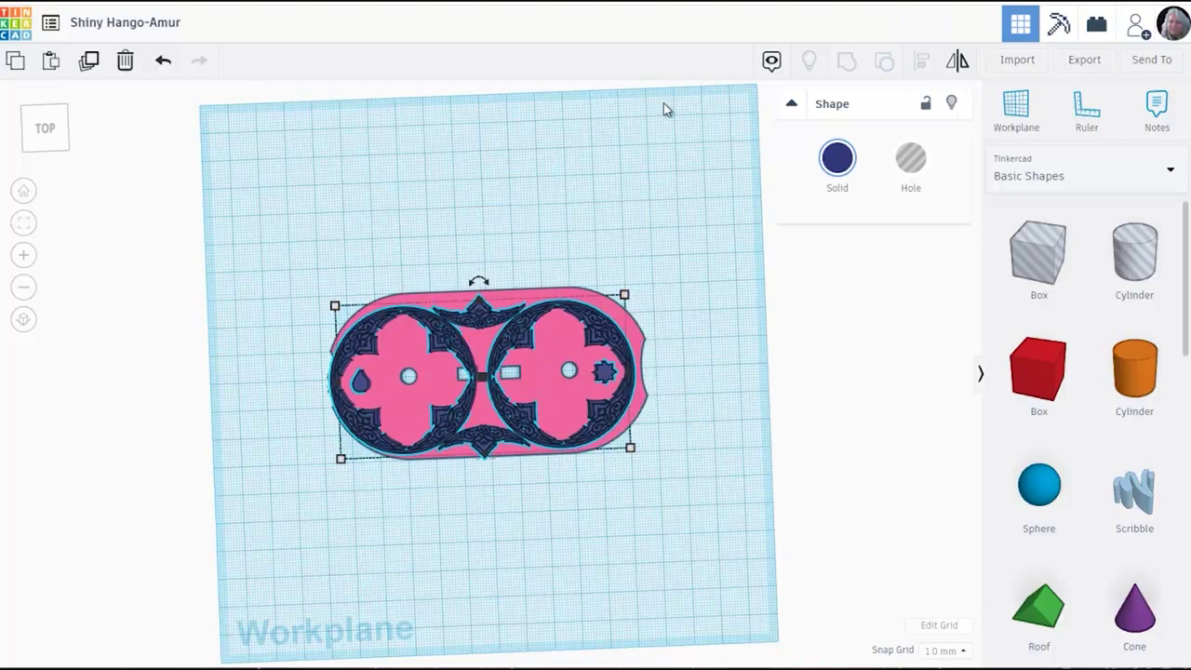
pyautogui.click(45, 128)
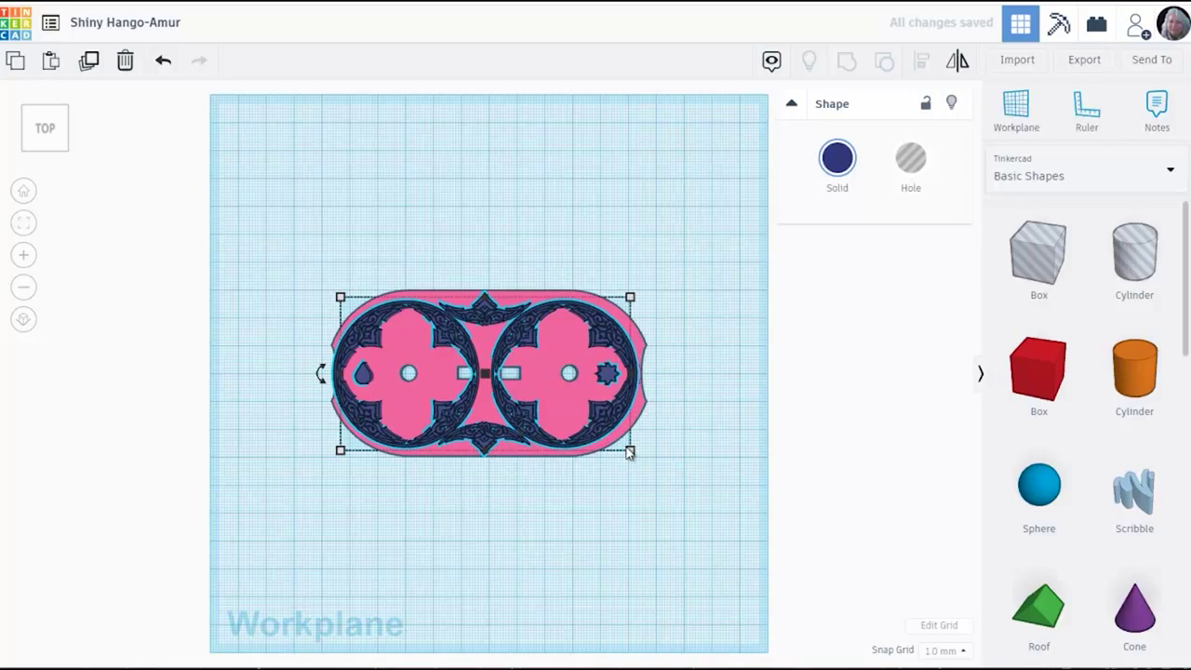
# Step: Set the navy Celtic design's height to 2 mm from a low front view
pyautogui.press('f')
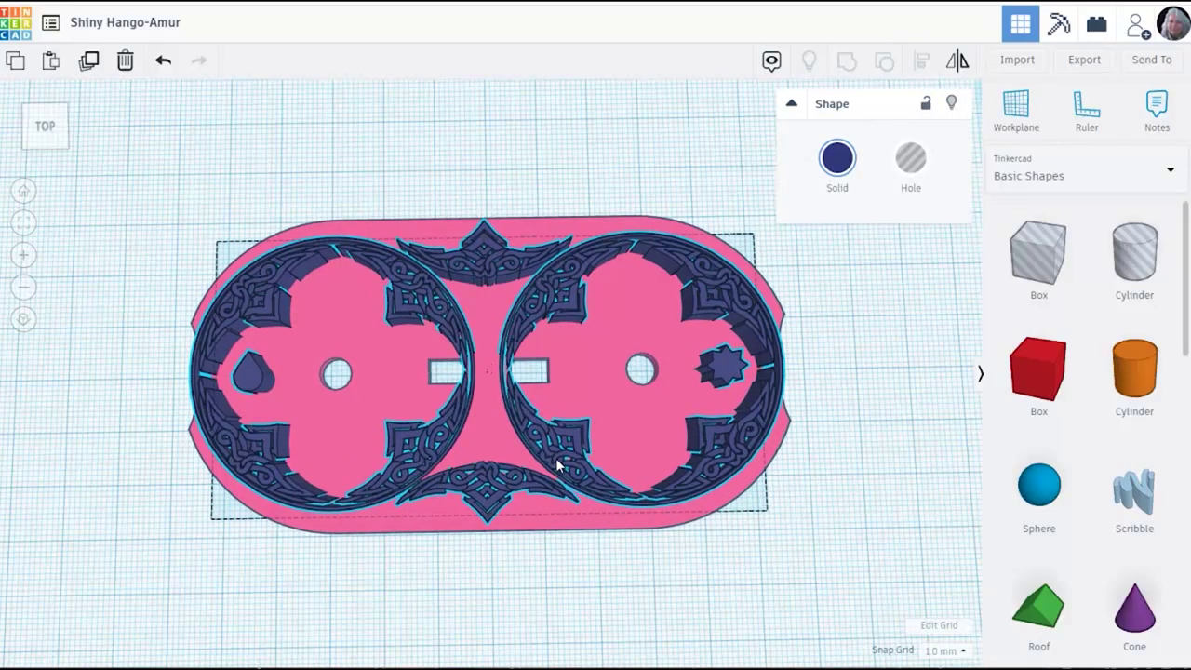
pyautogui.moveTo(585, 612); pyautogui.dragTo(586, 451)
pyautogui.moveTo(487, 323)
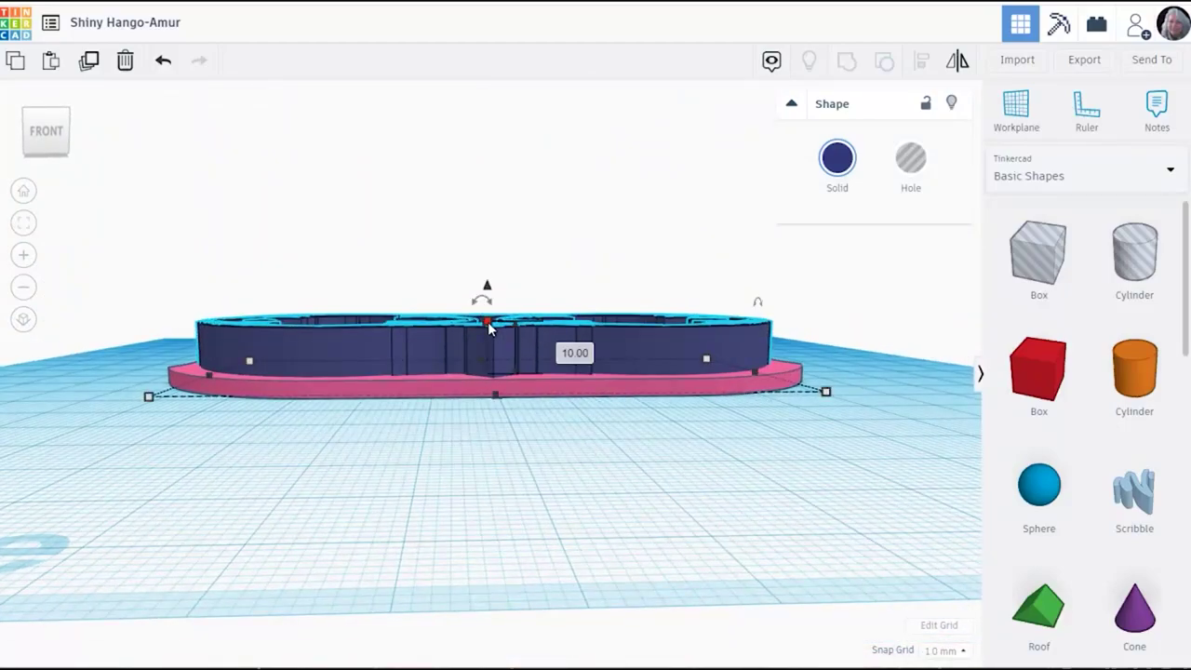
pyautogui.click(561, 346)
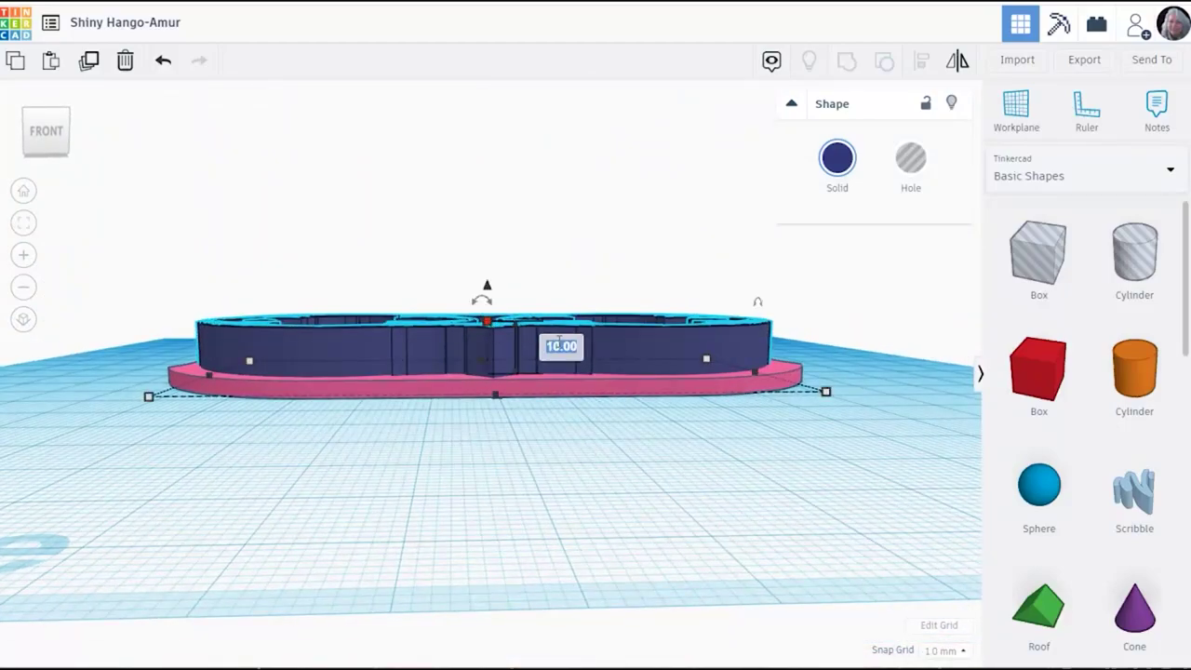
pyautogui.write('2')
pyautogui.press('Return')
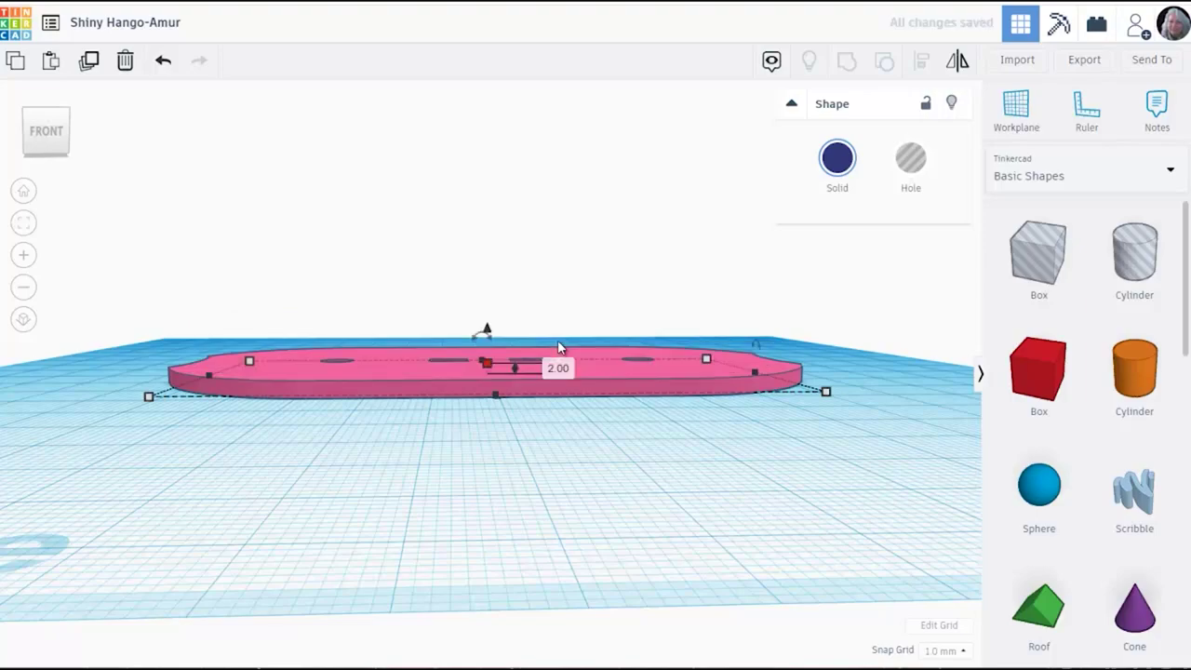
# Step: Lift the Celtic design off the workplane so it rests on the pink plate's top
pyautogui.click(486, 327)
pyautogui.moveTo(487, 326); pyautogui.dragTo(491, 318)
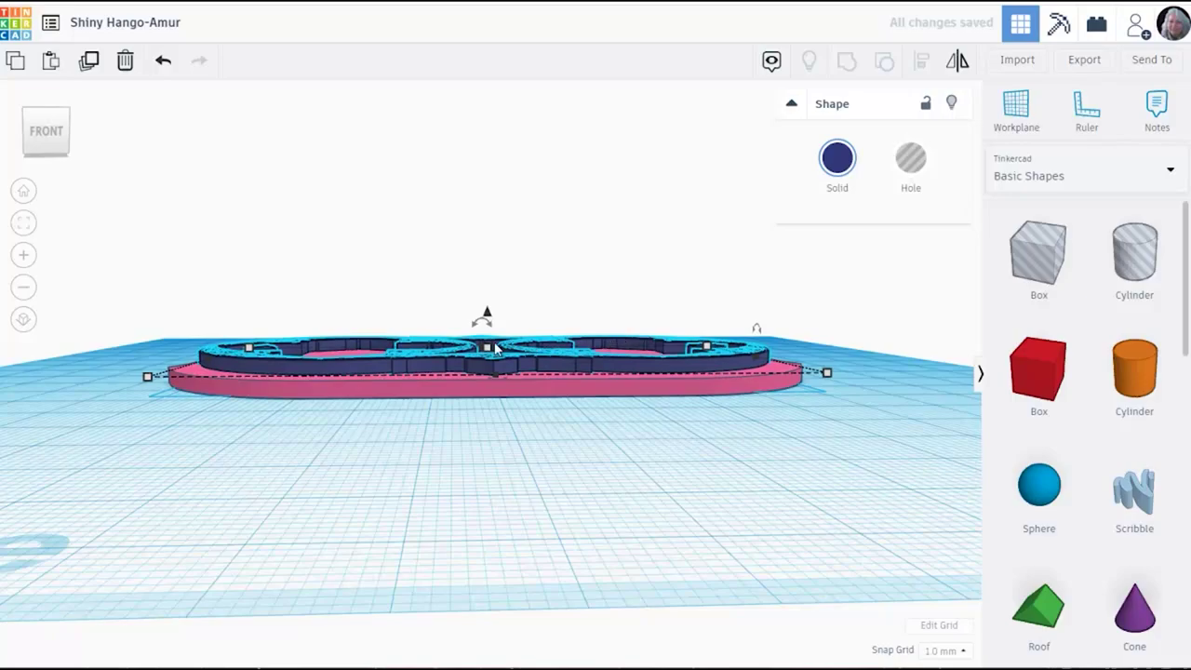
pyautogui.moveTo(487, 317); pyautogui.dragTo(488, 317)
pyautogui.moveTo(596, 478); pyautogui.dragTo(595, 635)
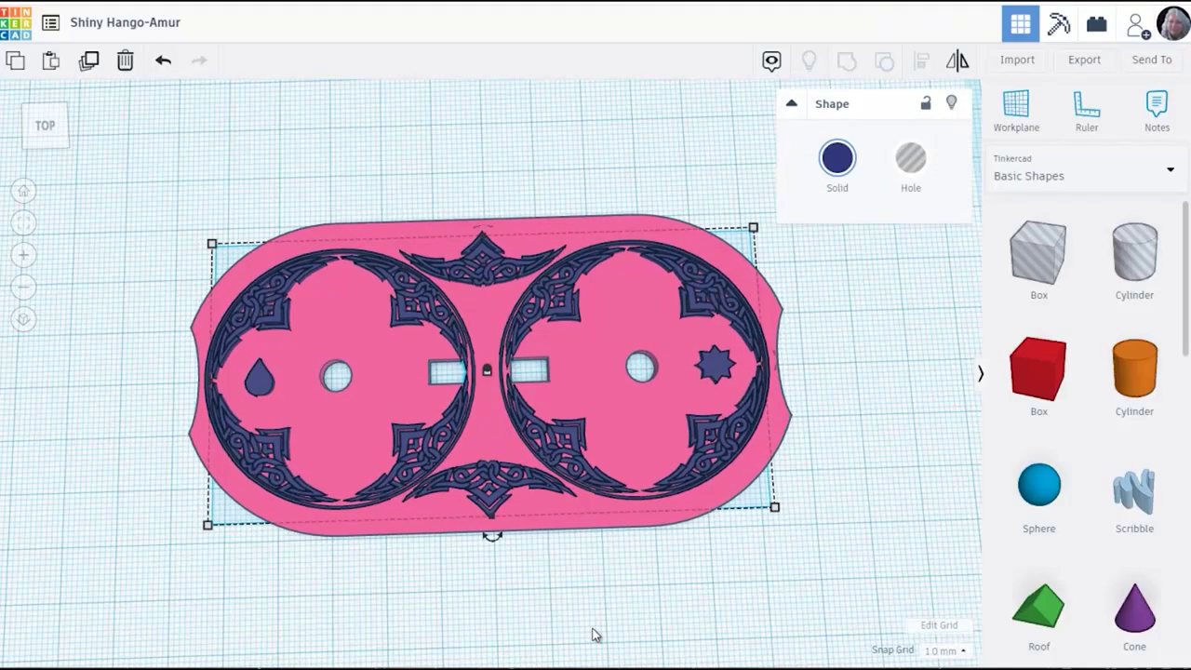
# Step: Box-select the pink plate and Celtic design and group them into one part
pyautogui.moveTo(135, 198); pyautogui.dragTo(605, 467)
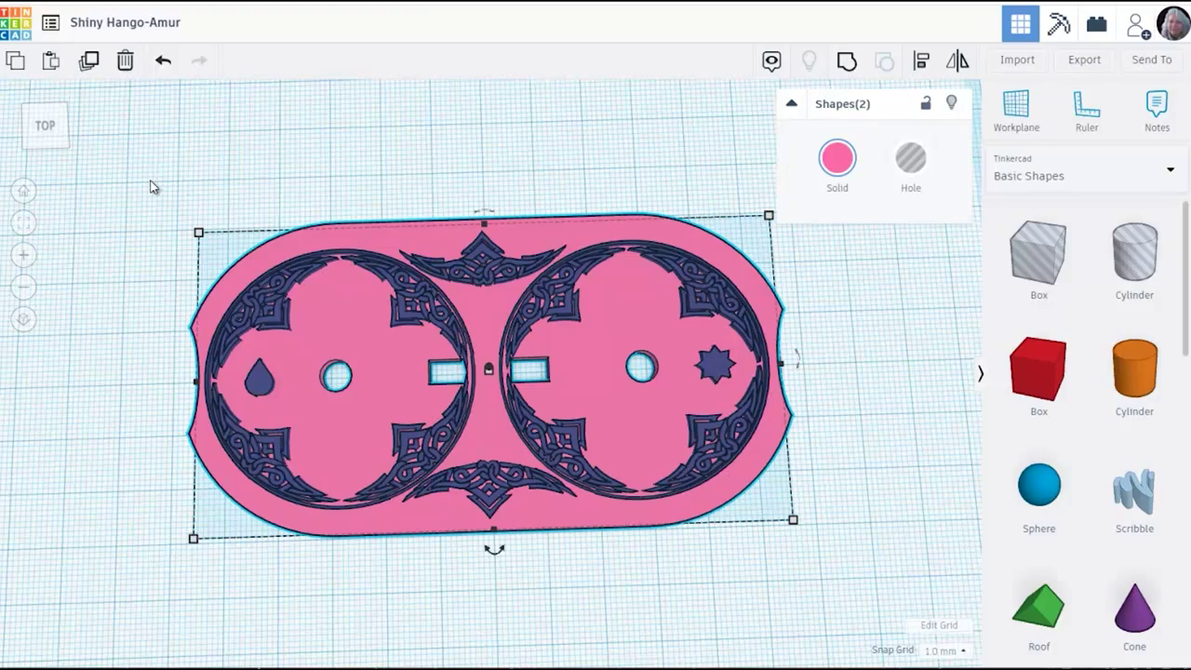
pyautogui.moveTo(152, 185); pyautogui.dragTo(937, 621)
pyautogui.click(844, 64)
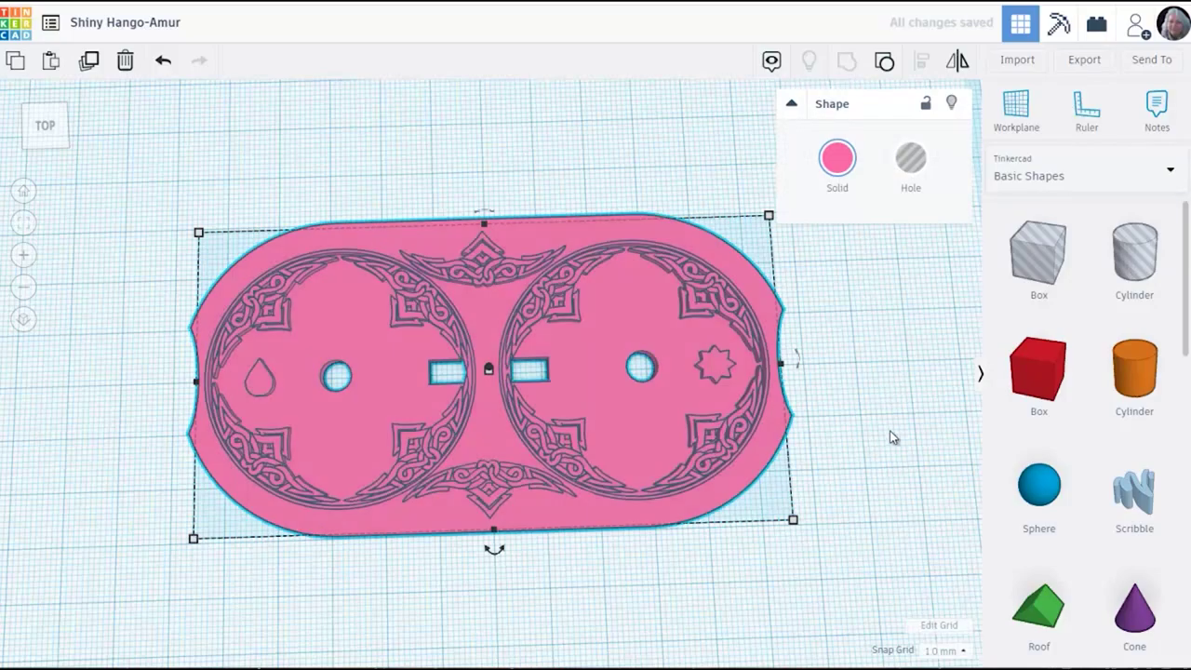
pyautogui.moveTo(891, 438); pyautogui.dragTo(893, 378)
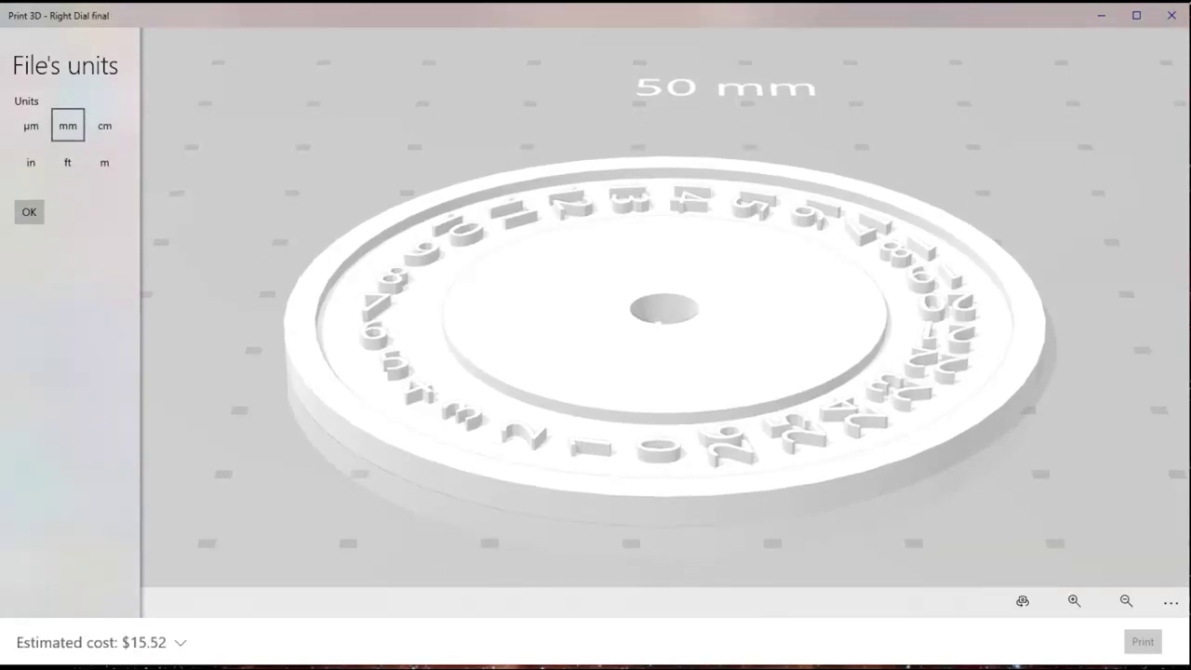
# Step: Tilt the Right Dial final preview to check the numeral ring and rivet hole from the side
pyautogui.moveTo(1126, 474)
pyautogui.mouseDown()
pyautogui.moveTo(1130, 414)
pyautogui.moveTo(1122, 482)
pyautogui.mouseUp()
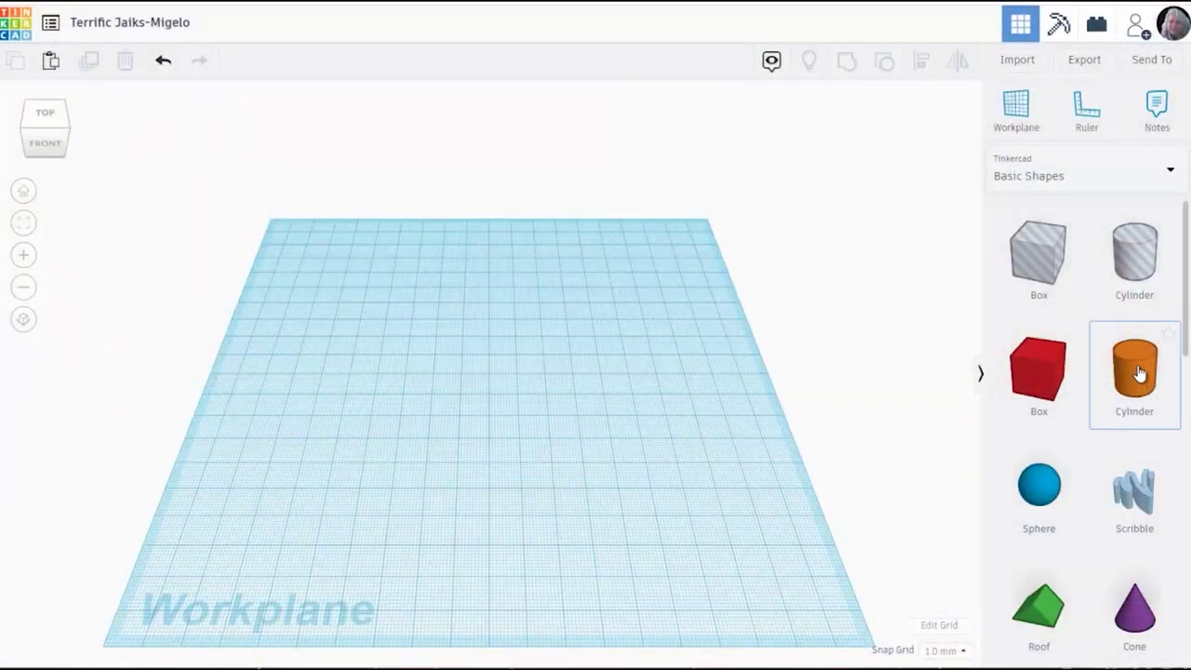
# Step: Place a cylinder and size it to 60 mm wide and 2.5 mm tall
pyautogui.moveTo(1137, 373); pyautogui.dragTo(499, 398)
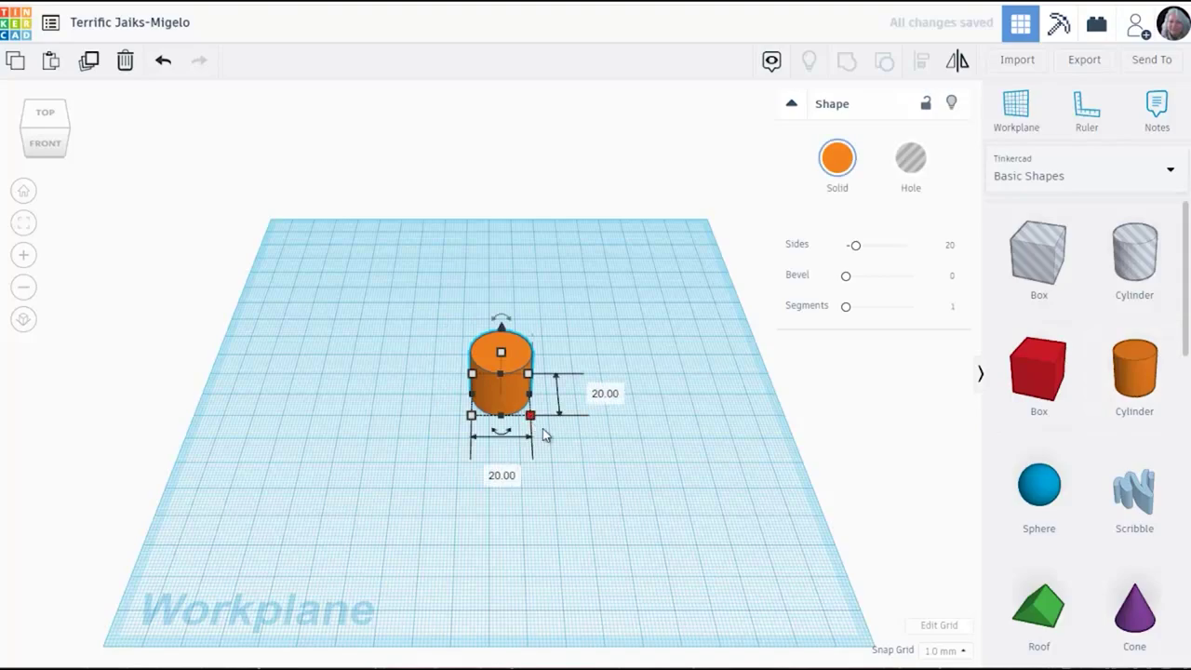
pyautogui.click(604, 393)
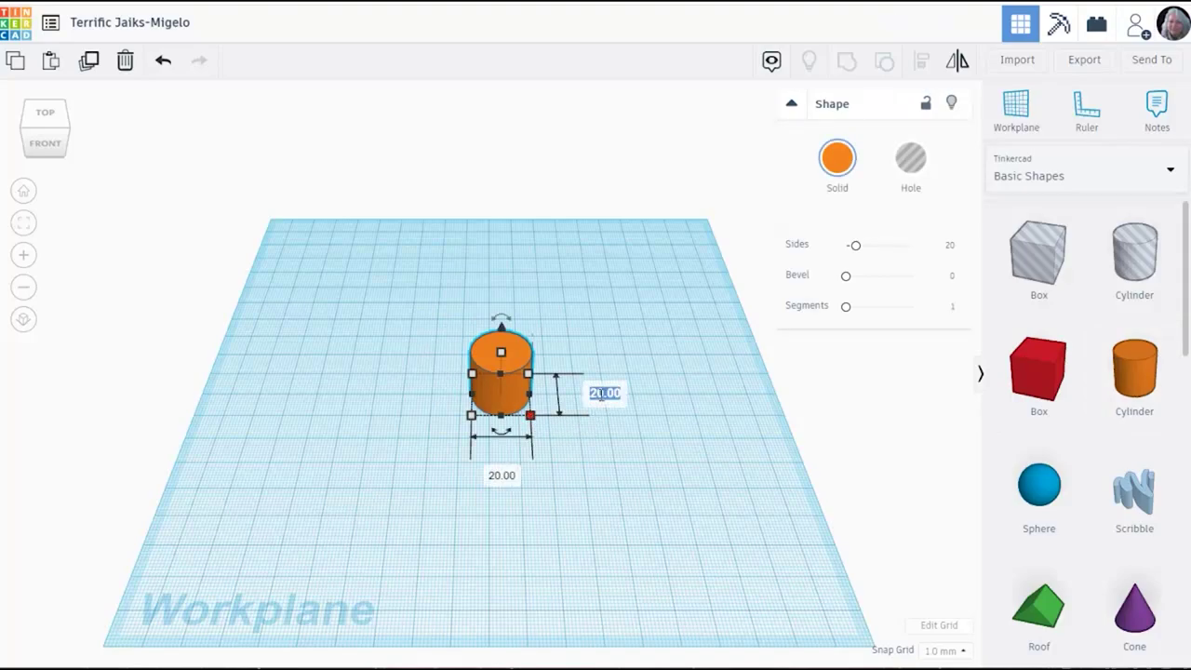
pyautogui.write('60')
pyautogui.press('Return')
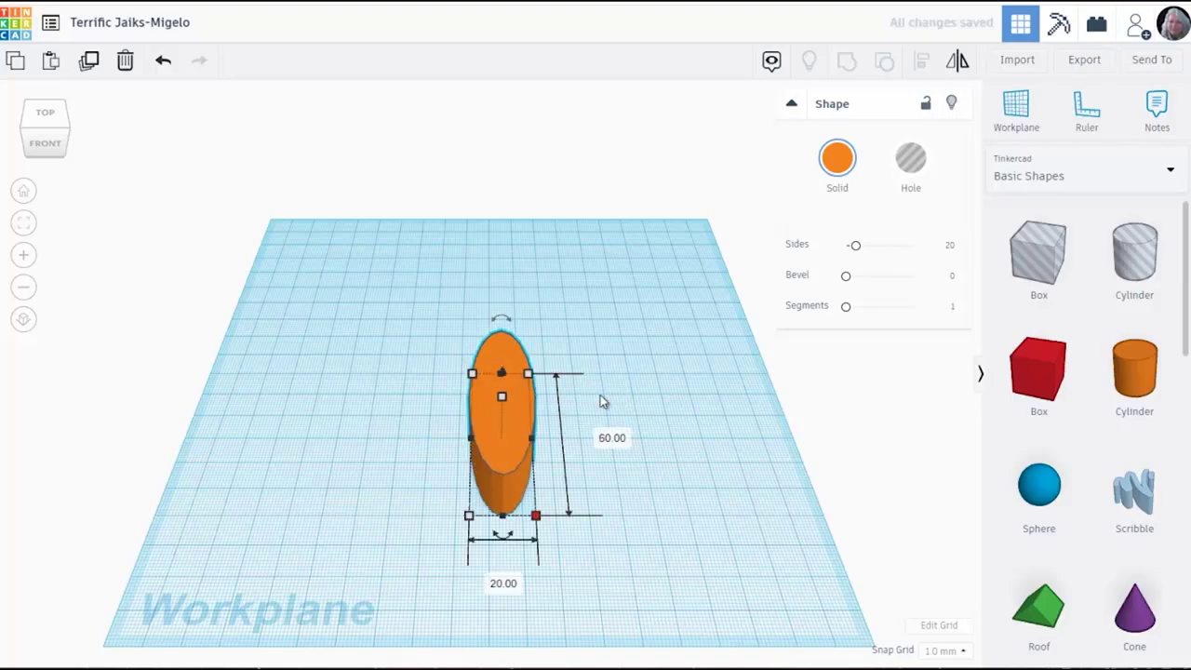
pyautogui.click(503, 582)
pyautogui.write('60')
pyautogui.press('Return')
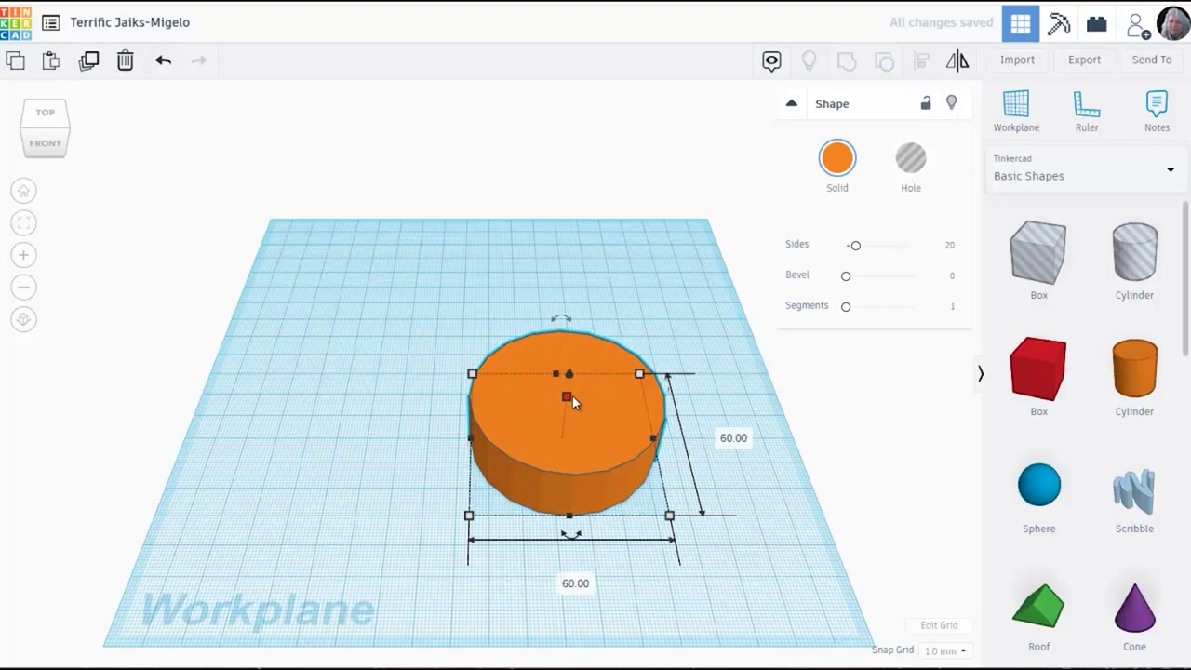
pyautogui.moveTo(572, 396)
pyautogui.click(637, 417)
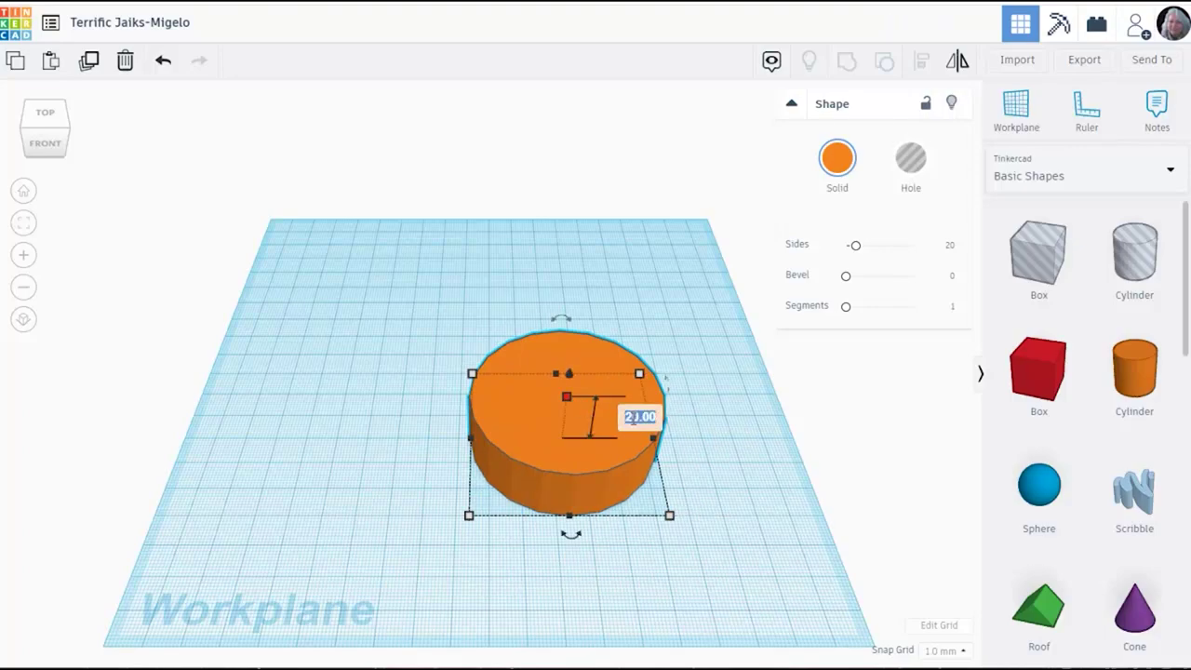
pyautogui.write('2.5')
pyautogui.press('Return')
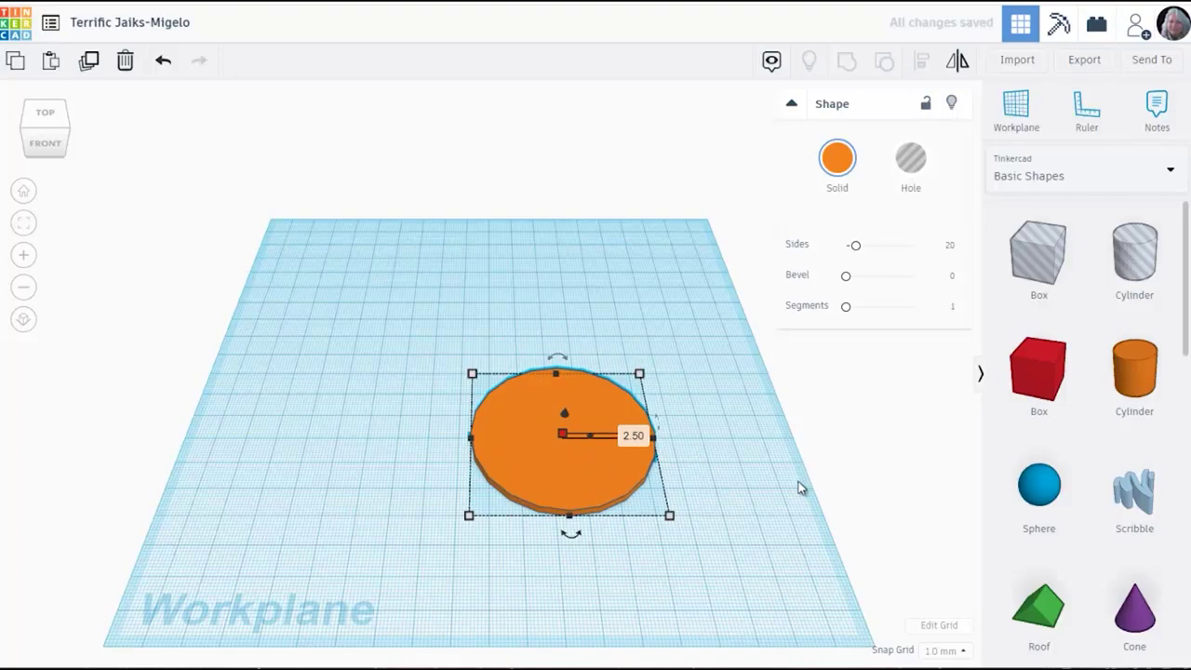
# Step: Raise the orange disc's sides to 50 and move it up-left on the workplane
pyautogui.click(768, 503)
pyautogui.click(631, 465)
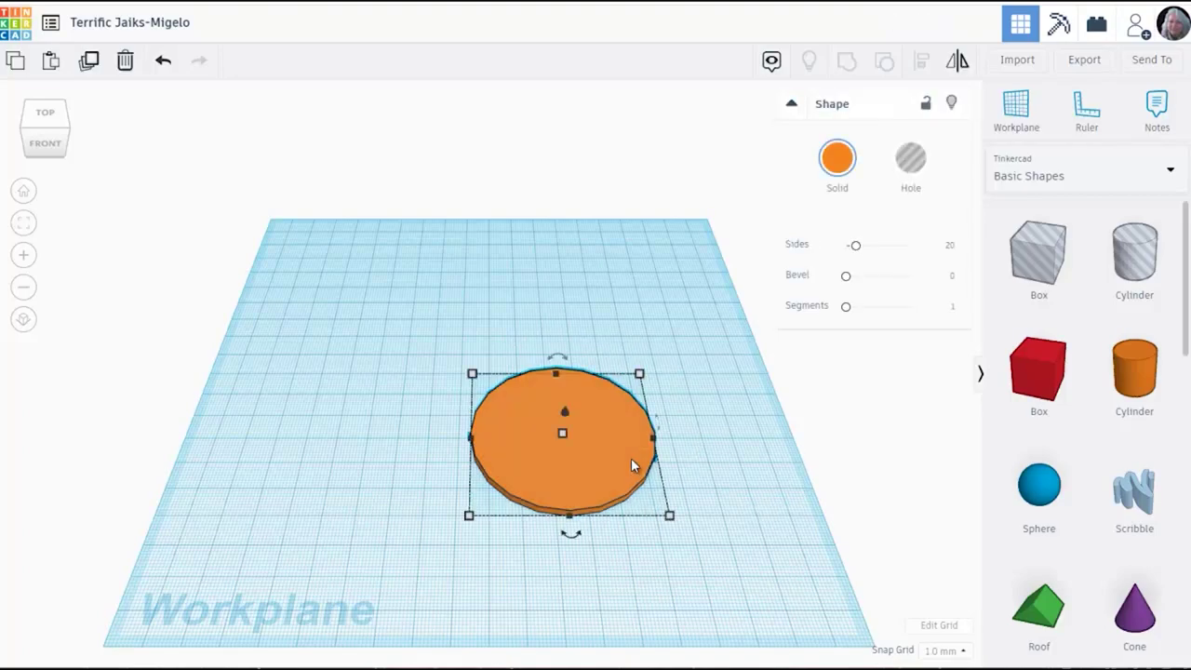
pyautogui.moveTo(861, 252); pyautogui.dragTo(895, 249)
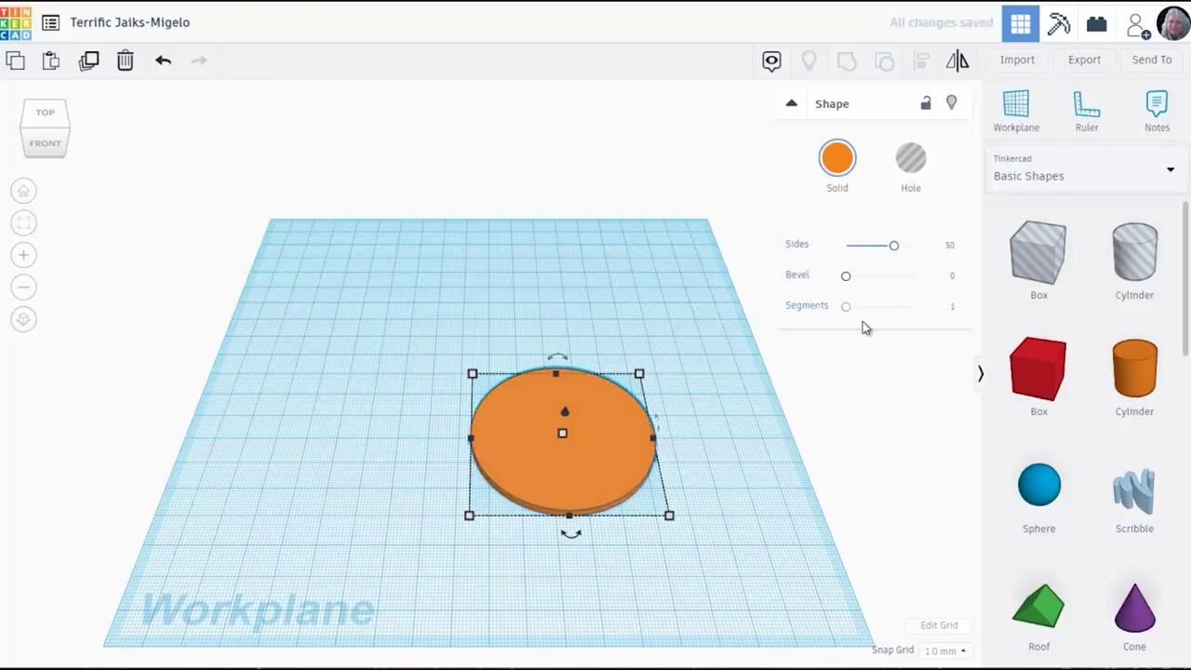
pyautogui.click(774, 425)
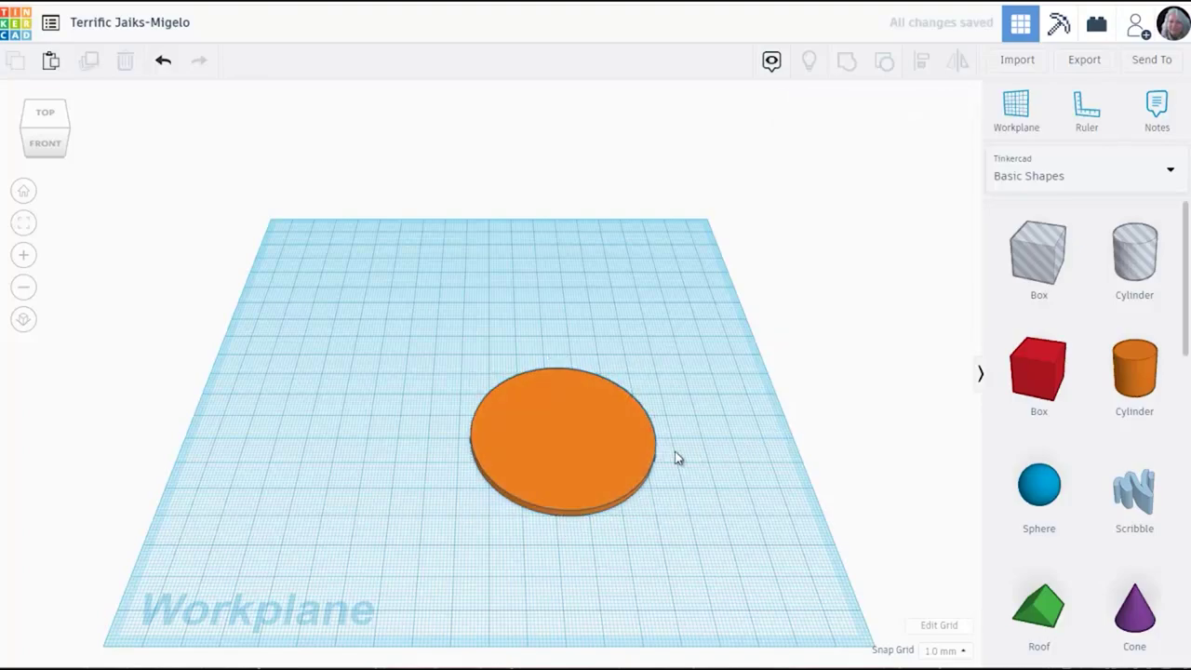
pyautogui.moveTo(628, 443); pyautogui.dragTo(560, 400)
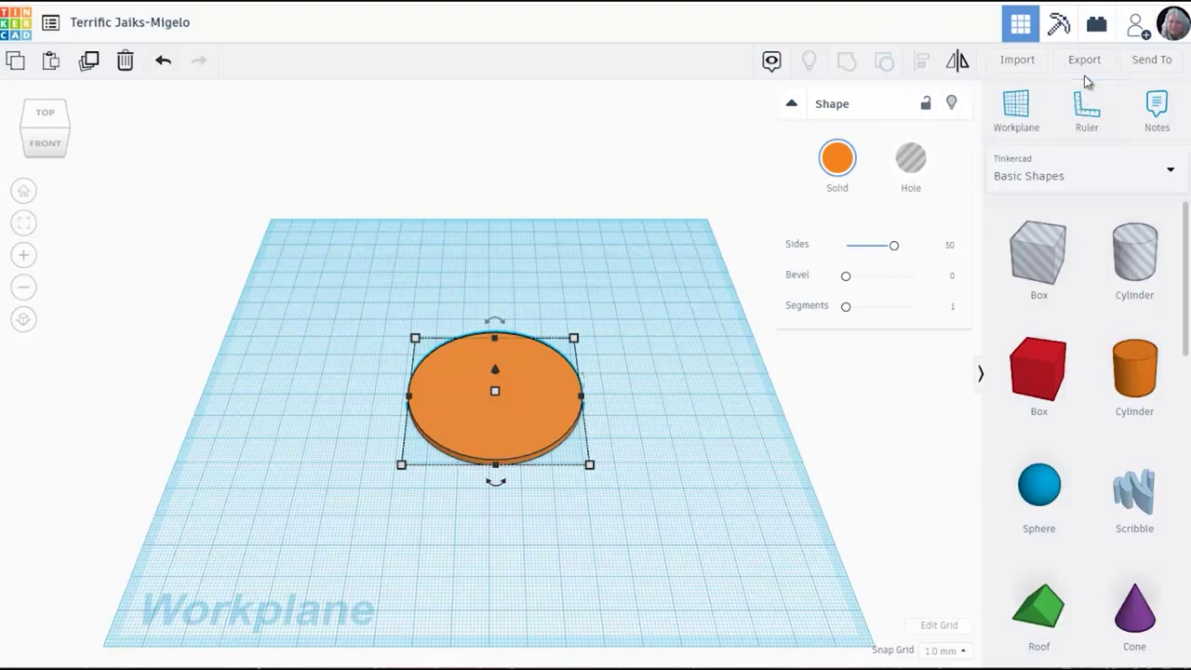
pyautogui.click(1016, 60)
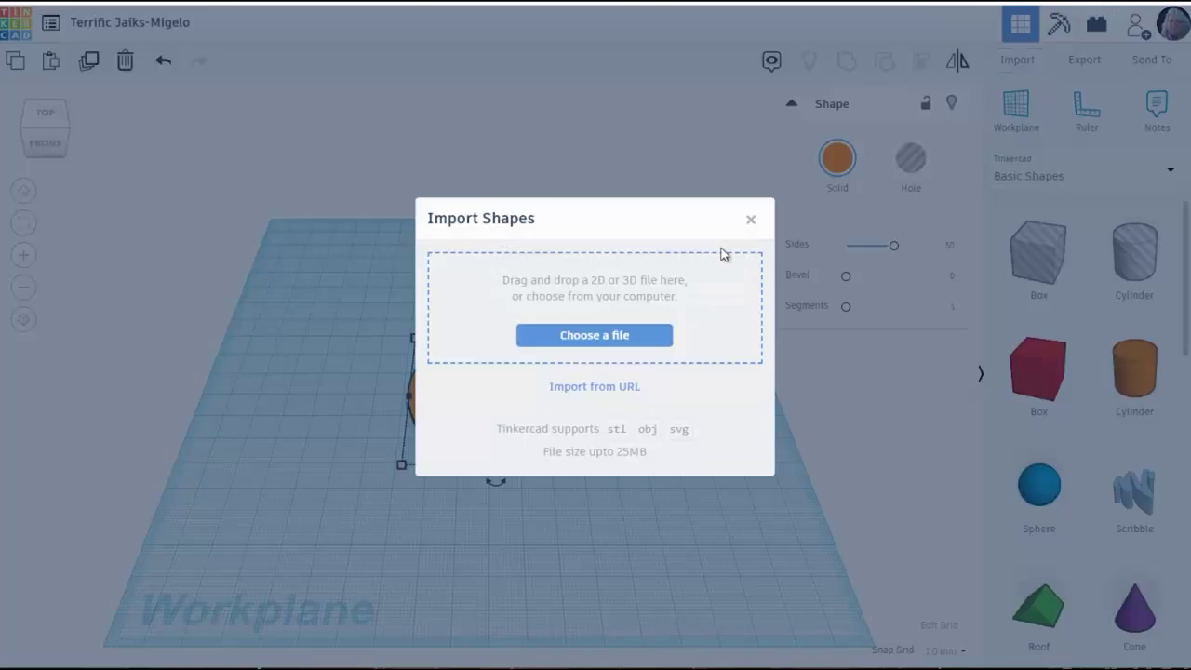
# Step: Import 'right Dial numbers not bold.svg' as a 3D shape onto the orange disc
pyautogui.click(639, 337)
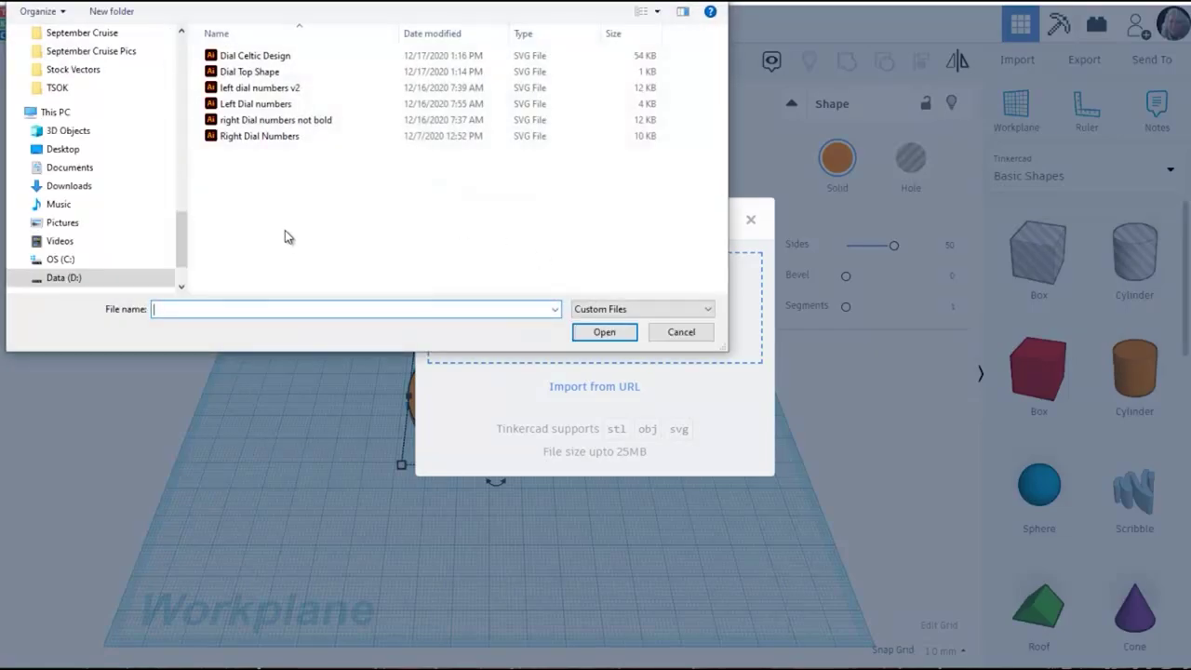
pyautogui.click(270, 121)
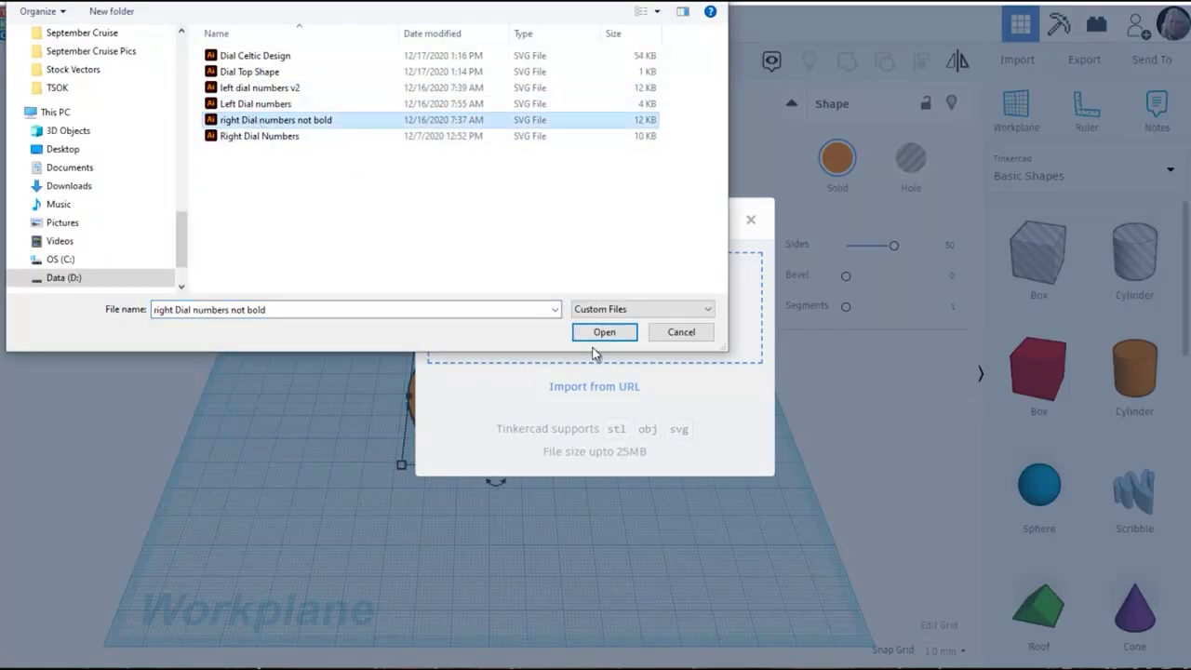
pyautogui.click(600, 333)
pyautogui.click(607, 436)
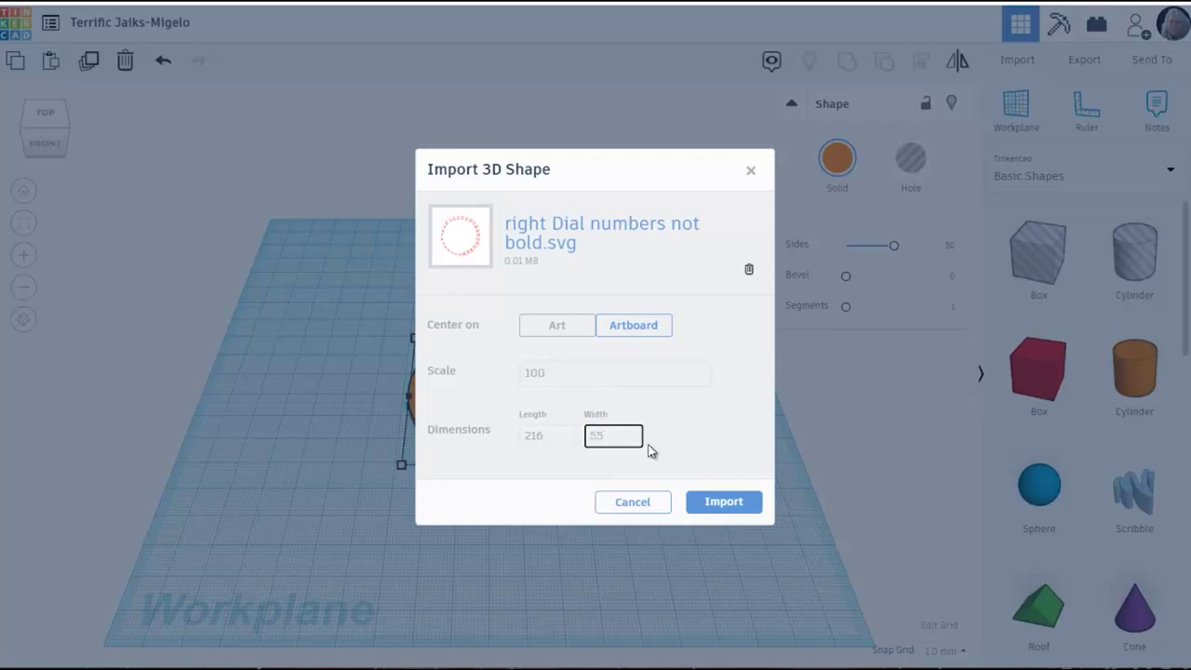
pyautogui.click(706, 503)
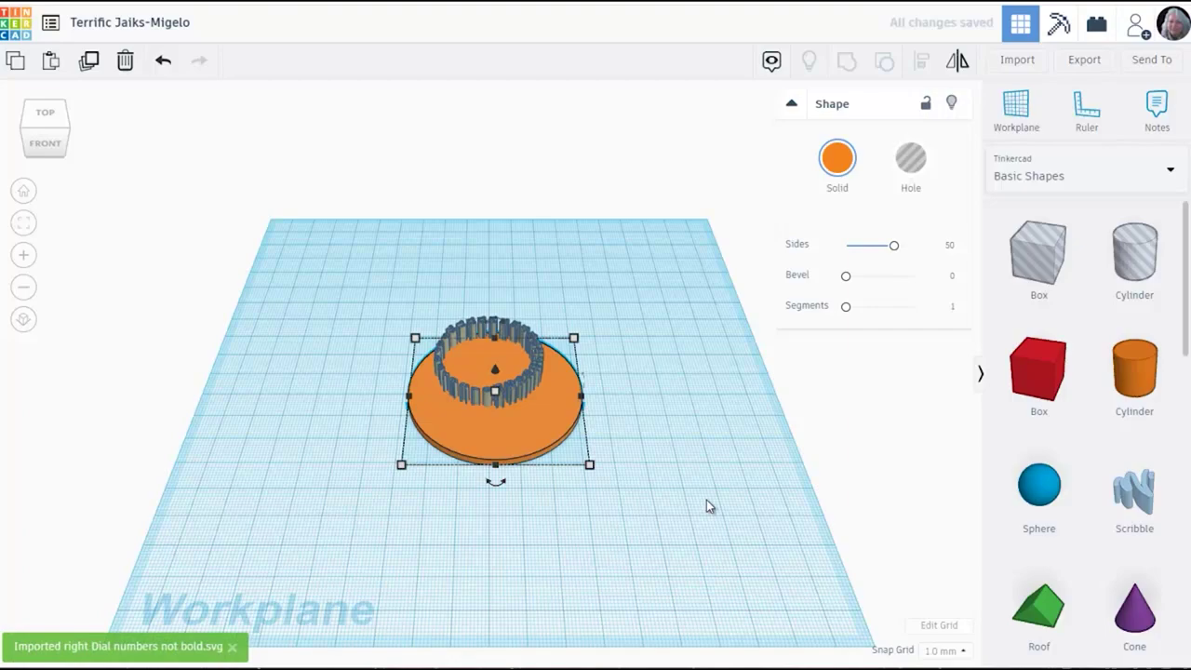
# Step: In Top view, align the number ring's centre with the orange disc's centre
pyautogui.moveTo(46, 118); pyautogui.dragTo(45, 115)
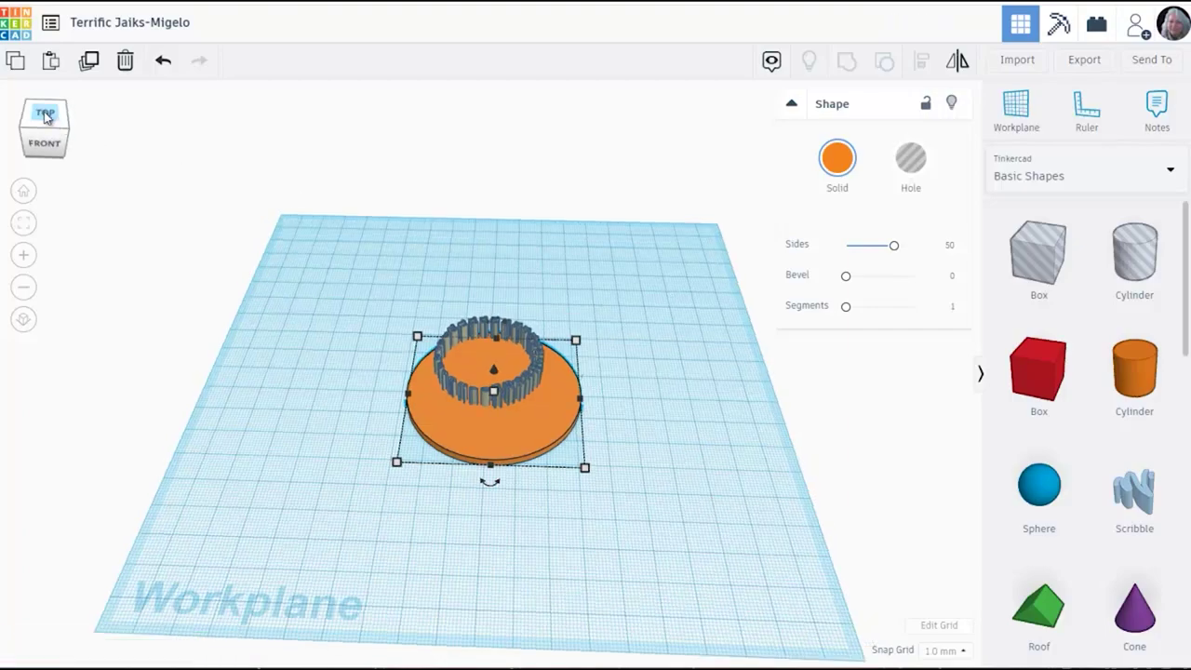
pyautogui.click(51, 119)
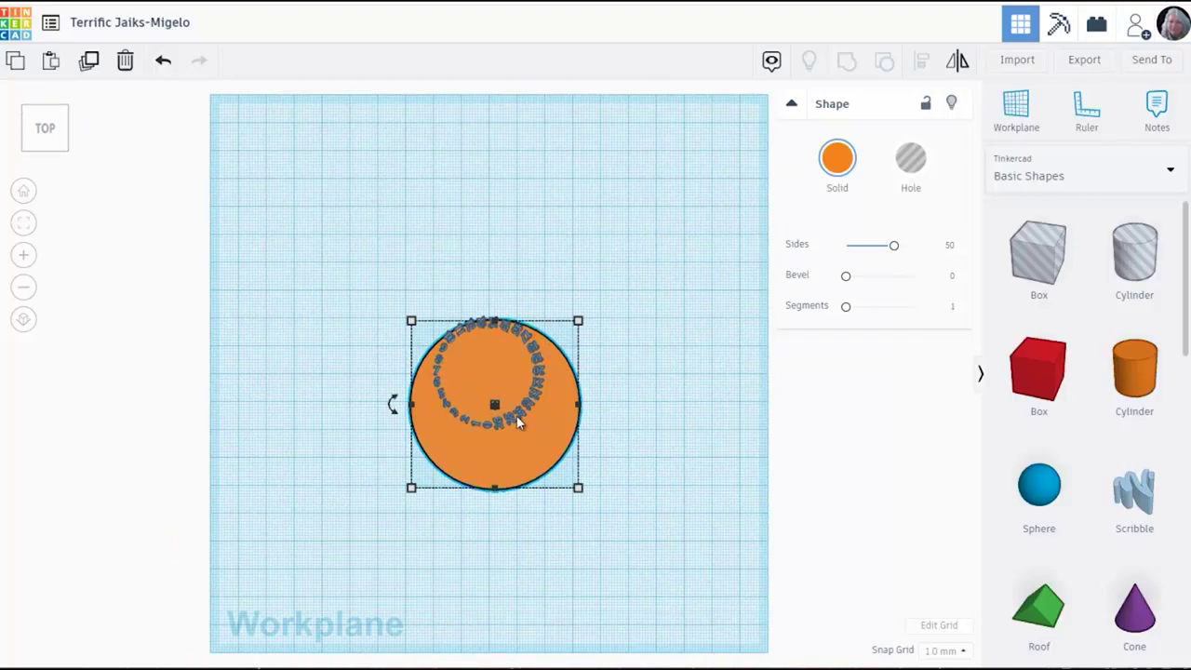
pyautogui.click(626, 384)
pyautogui.click(528, 336)
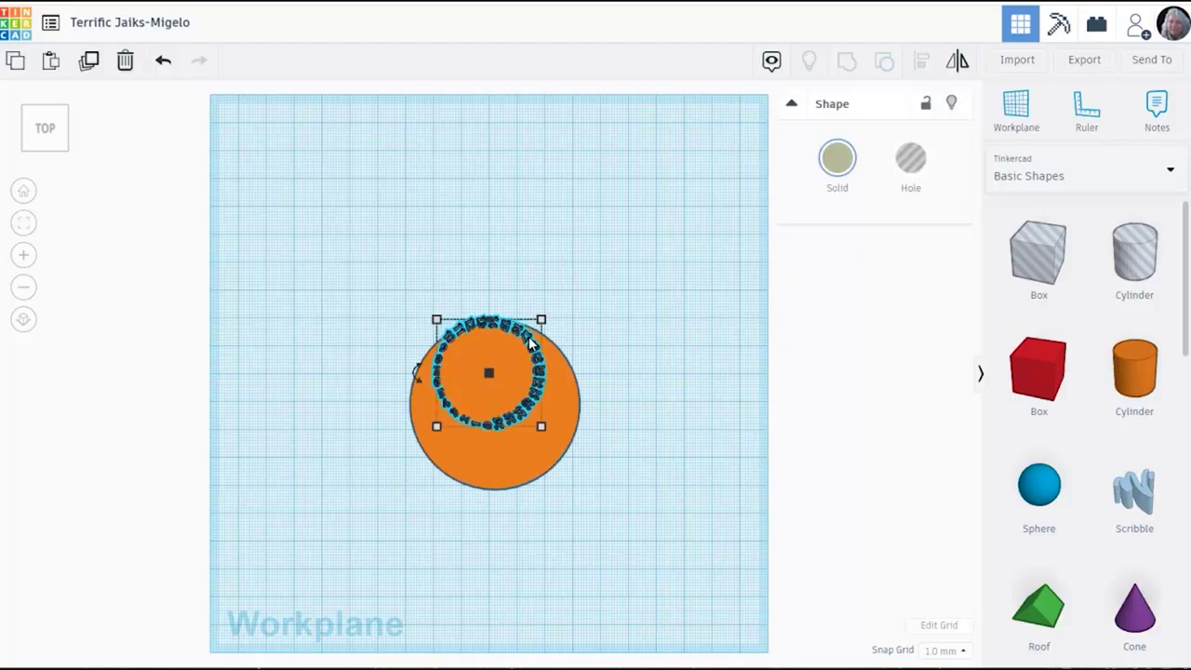
pyautogui.moveTo(269, 219); pyautogui.dragTo(663, 565)
pyautogui.click(922, 65)
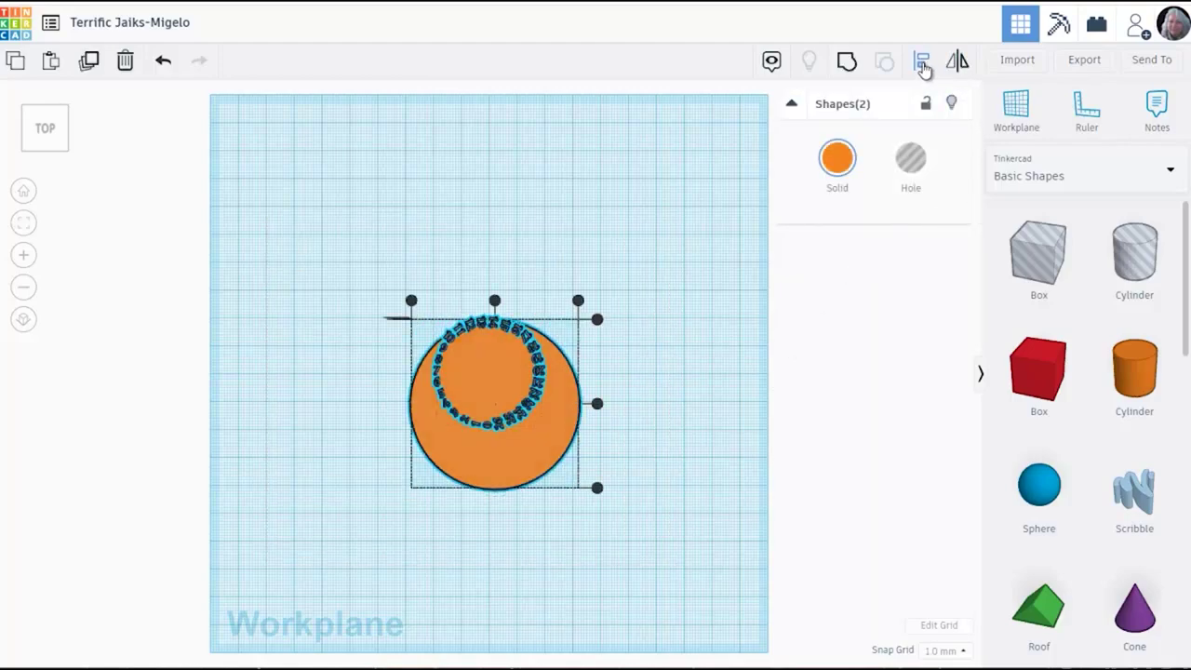
pyautogui.click(597, 403)
pyautogui.click(494, 300)
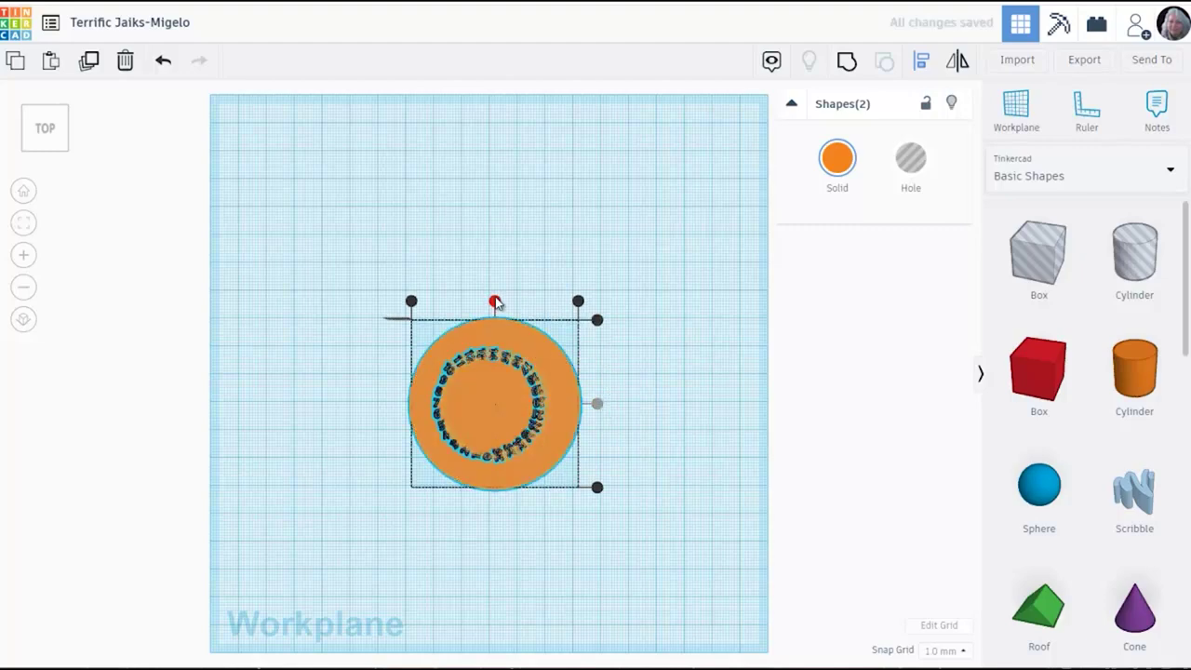
pyautogui.click(723, 373)
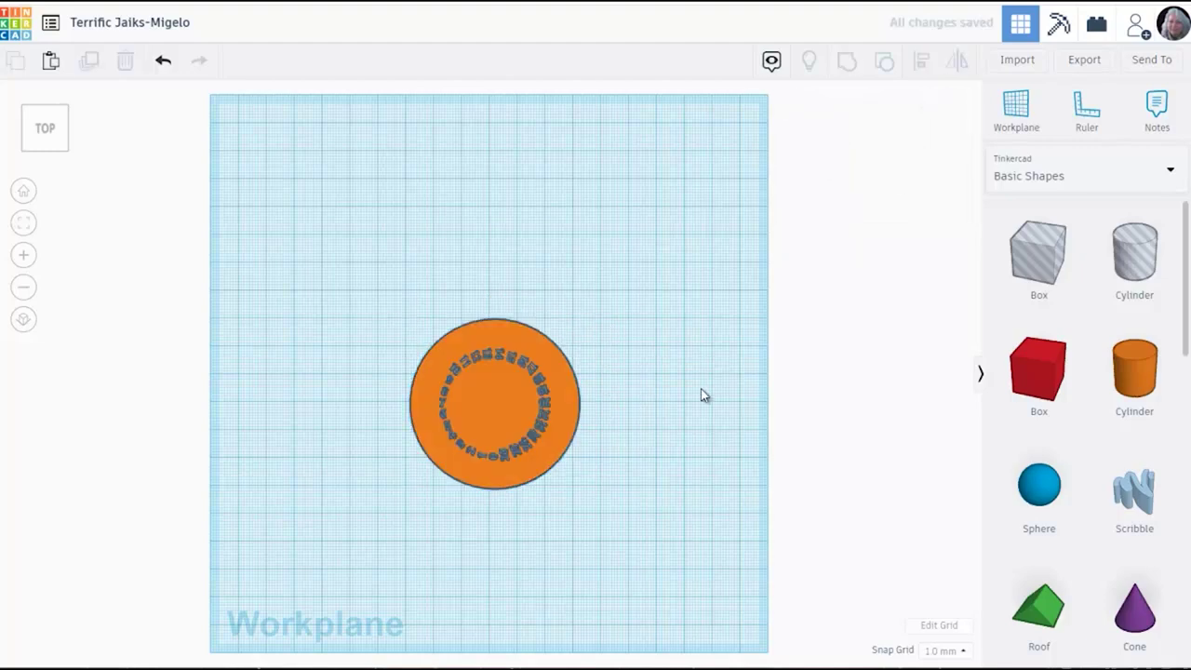
# Step: Resize the number ring from 38.40 × 37.56 to 50 × 50 mm
pyautogui.click(545, 410)
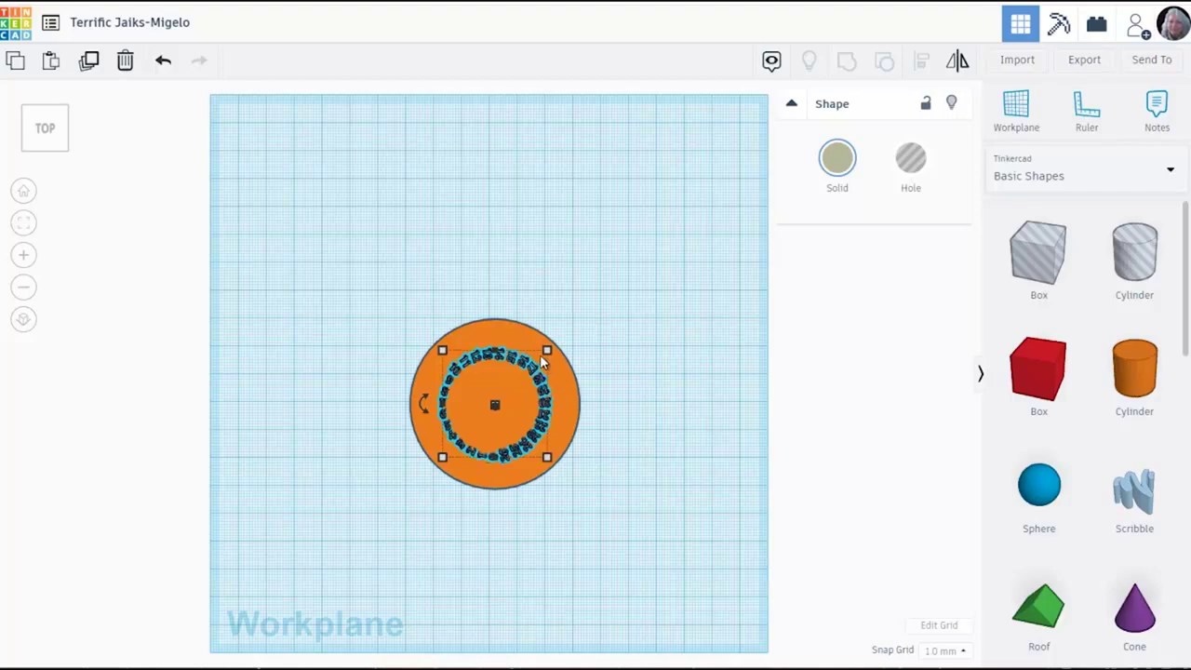
pyautogui.moveTo(545, 353)
pyautogui.click(635, 406)
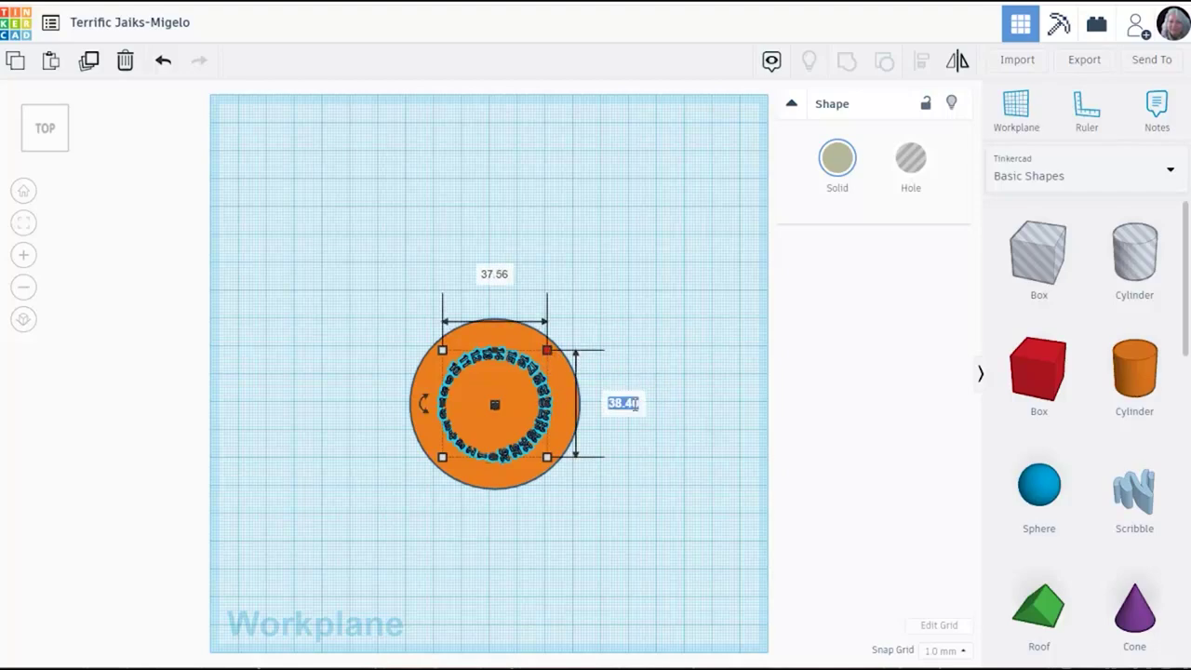
pyautogui.write('50')
pyautogui.press('Return')
pyautogui.click(495, 238)
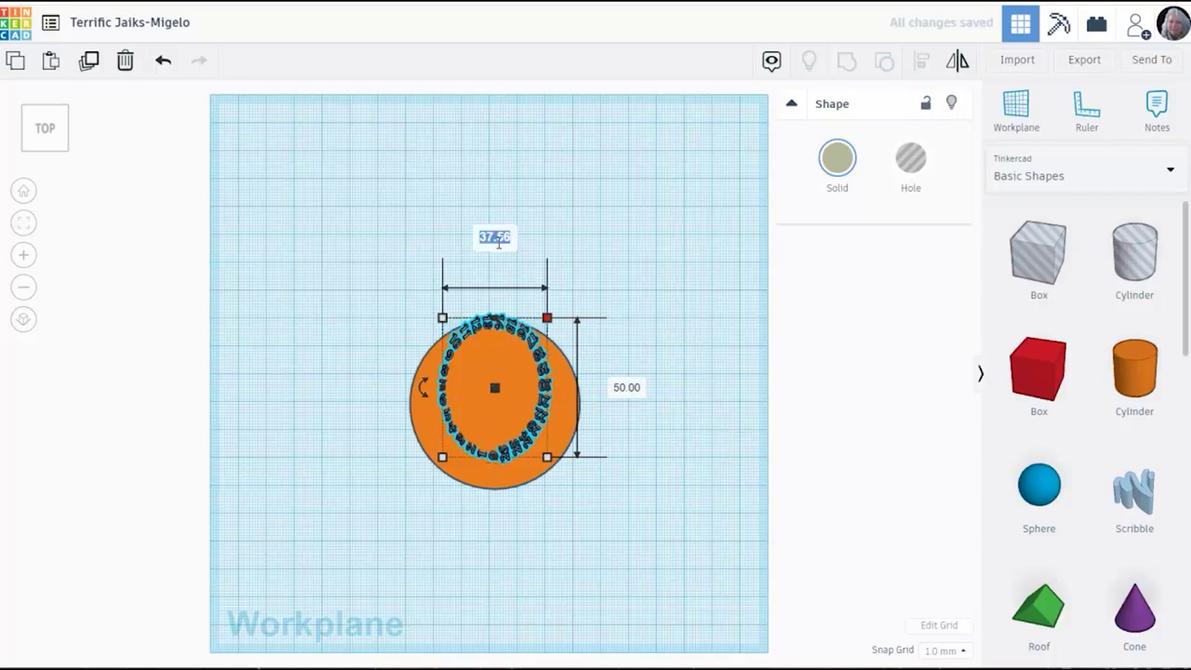
pyautogui.press('Return')
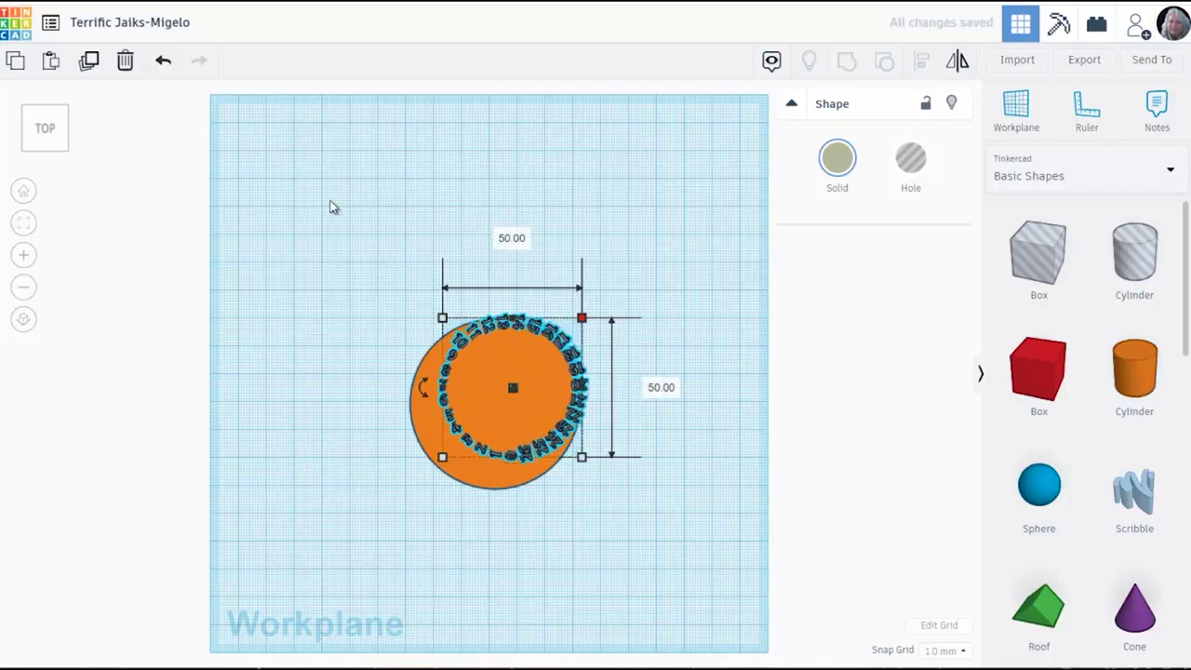
# Step: Re-centre the resized 50 mm ring on the orange disc
pyautogui.moveTo(333, 207); pyautogui.dragTo(735, 579)
pyautogui.click(921, 60)
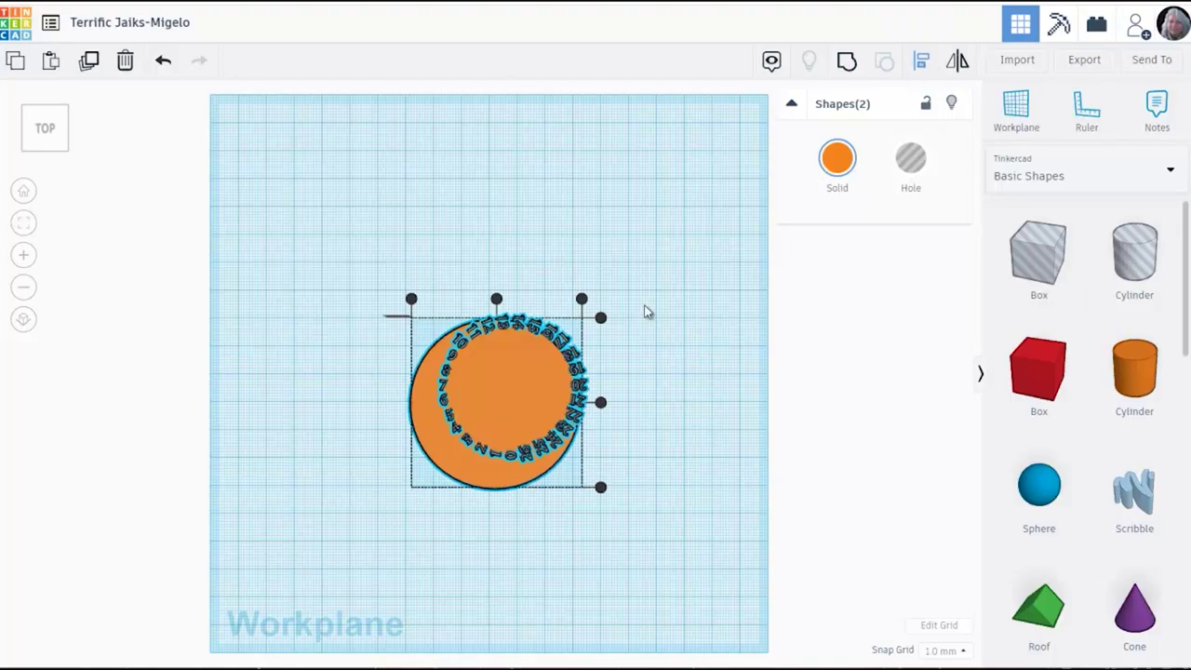
pyautogui.click(600, 402)
pyautogui.click(497, 300)
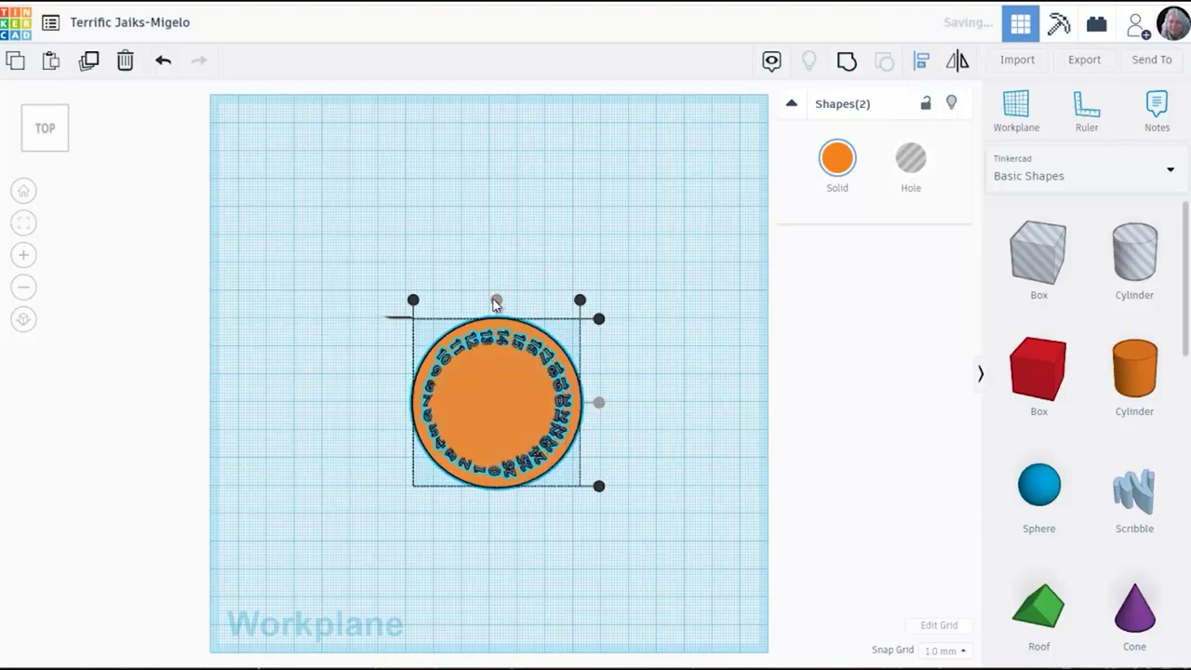
pyautogui.click(744, 417)
pyautogui.moveTo(720, 470); pyautogui.dragTo(727, 317)
# Step: Change the number ring's height from 10.00 to 1.5 mm
pyautogui.scroll(3, 727, 316)
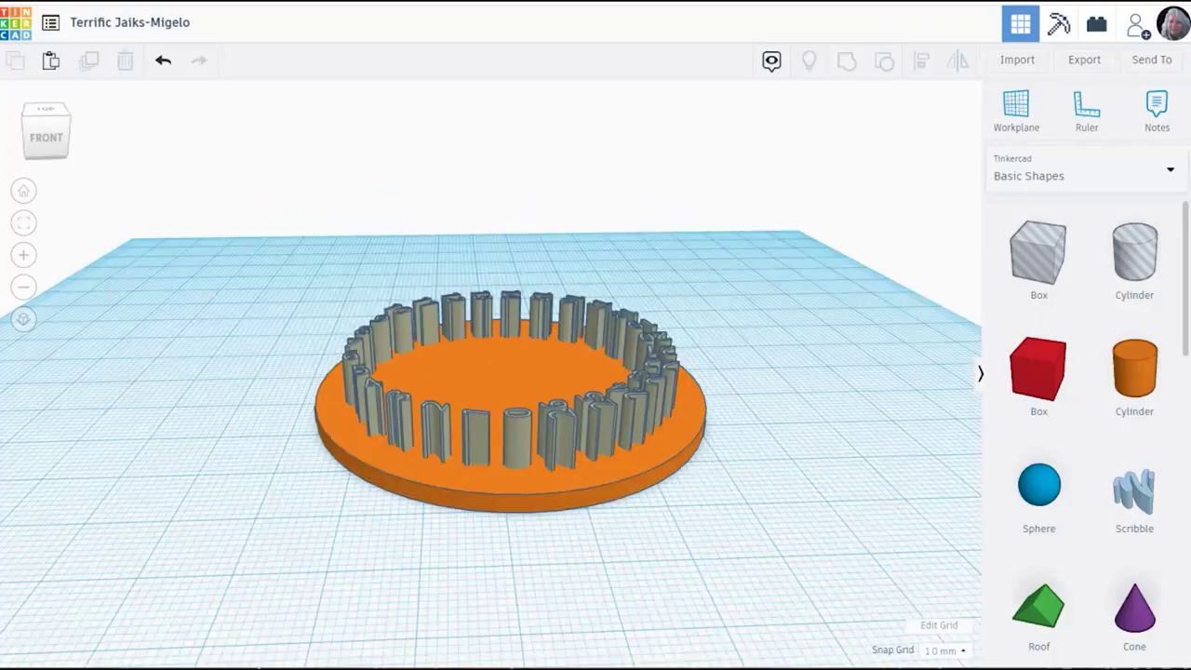
pyautogui.click(621, 427)
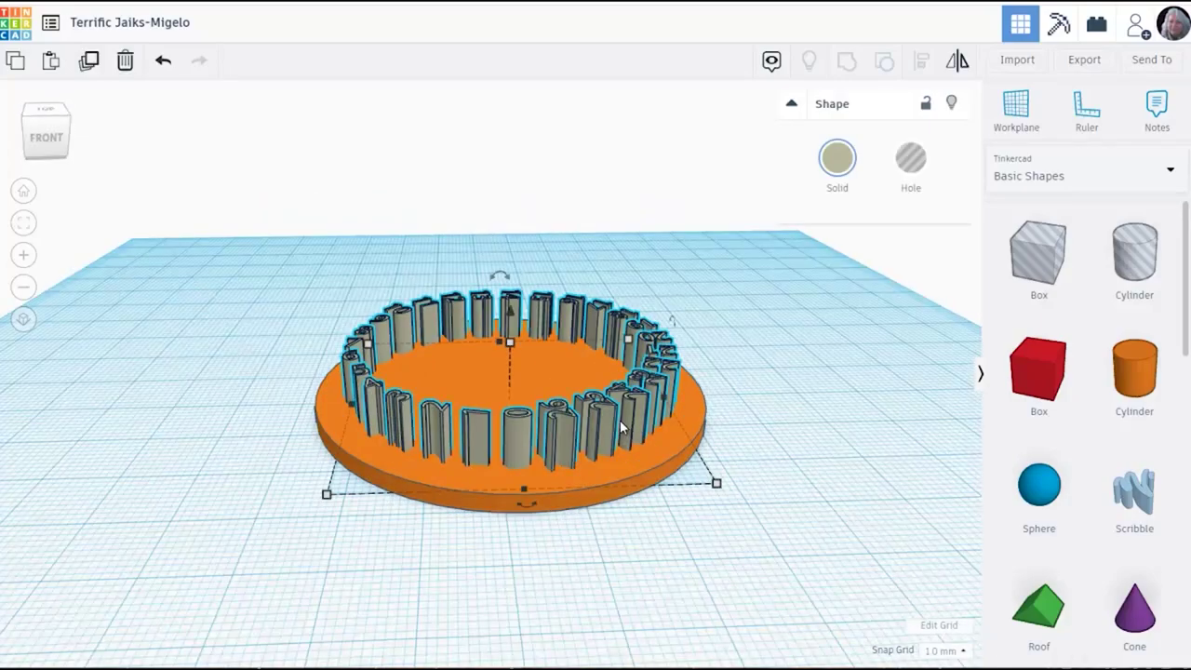
pyautogui.click(510, 340)
pyautogui.click(585, 374)
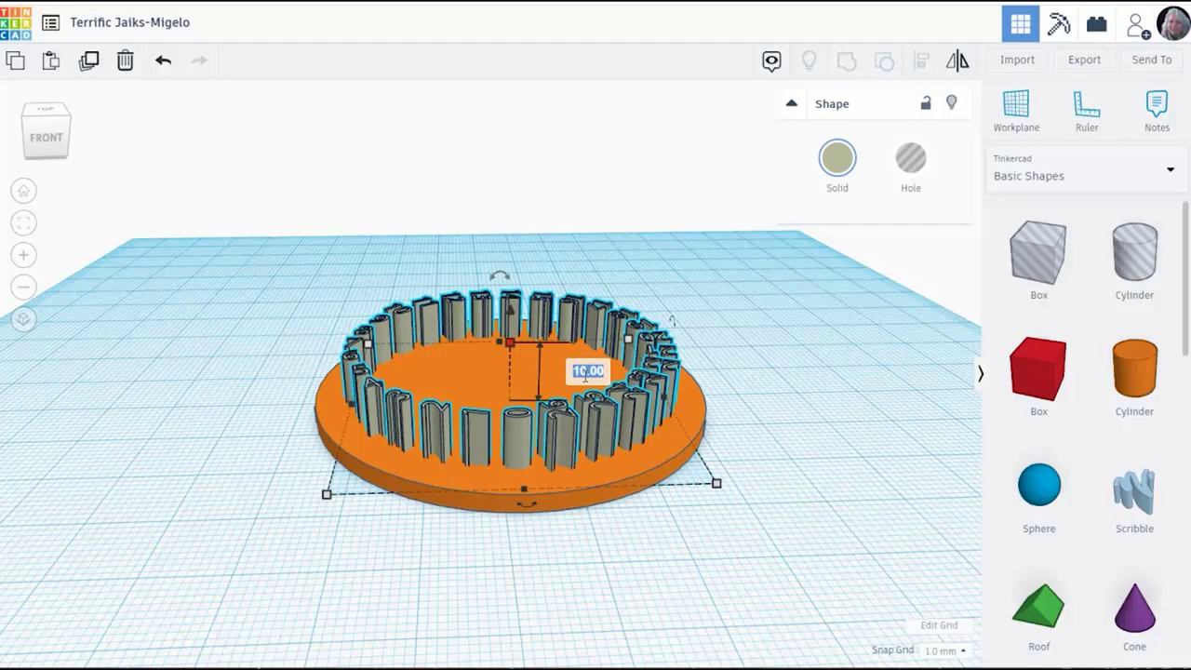
pyautogui.write('1.5')
pyautogui.press('Return')
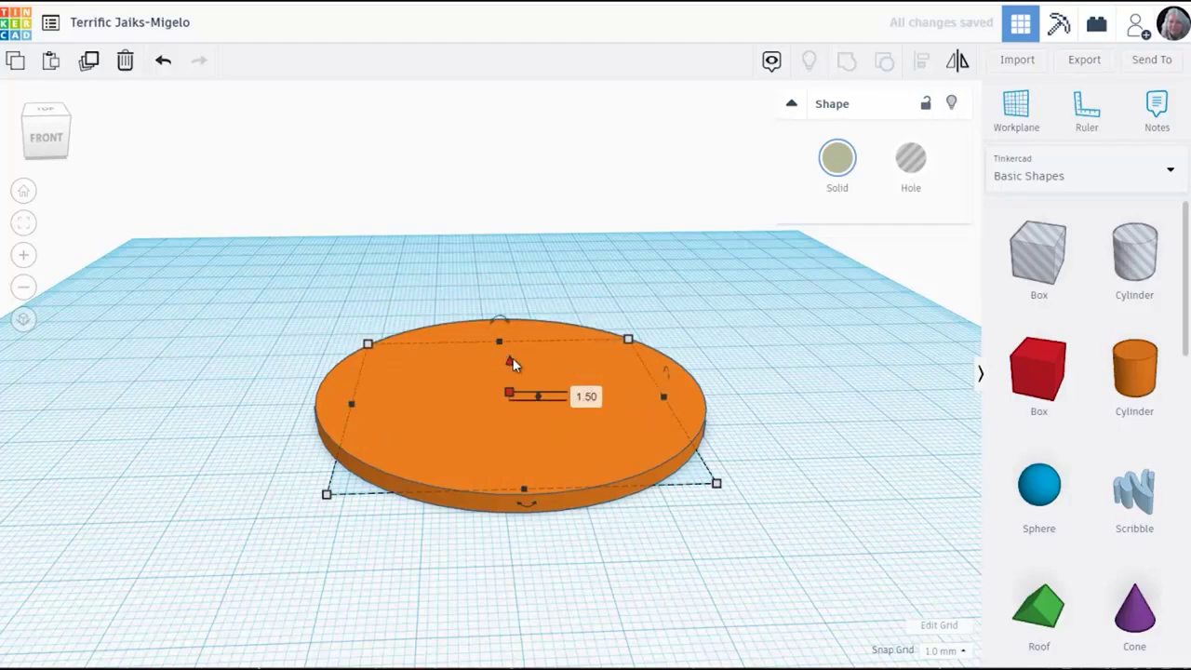
# Step: Make the number ring a hole and sink it into the disc
pyautogui.moveTo(513, 363); pyautogui.dragTo(532, 333)
pyautogui.moveTo(792, 556); pyautogui.dragTo(792, 515)
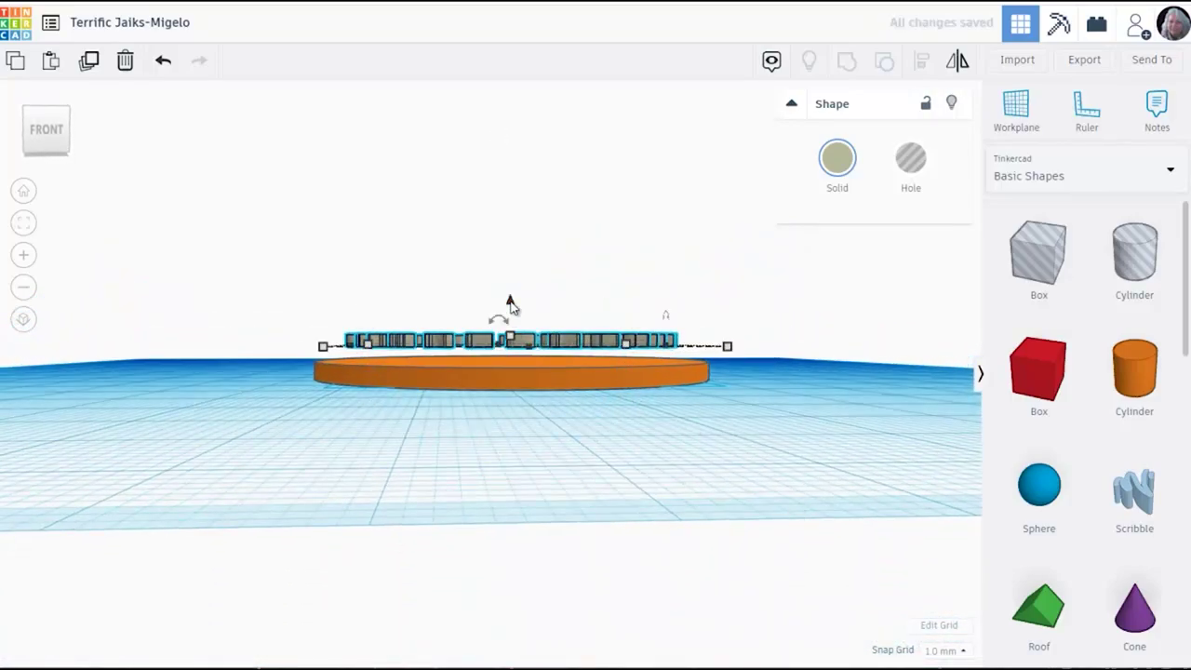
pyautogui.click(913, 163)
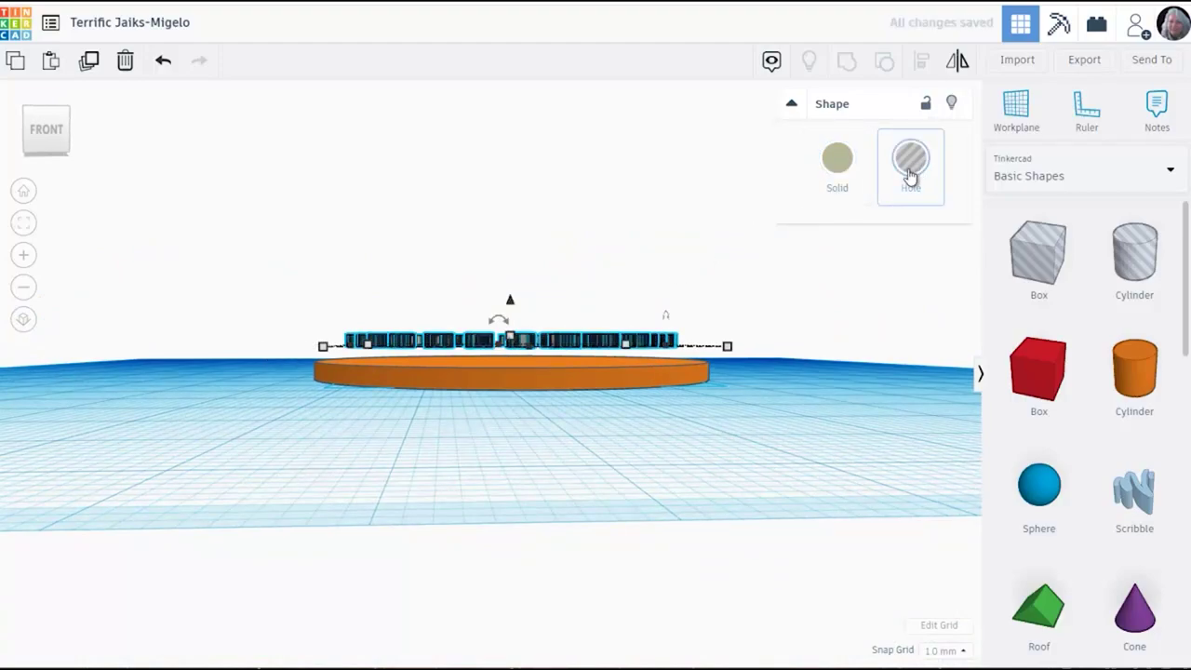
pyautogui.moveTo(510, 304); pyautogui.dragTo(505, 332)
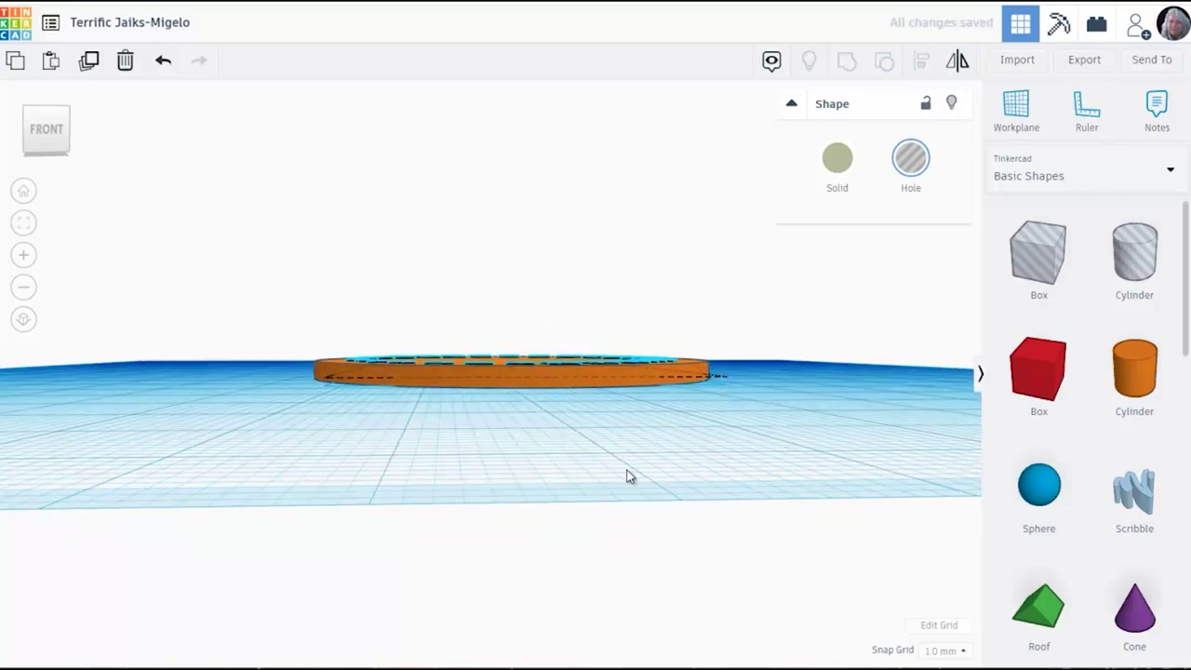
pyautogui.moveTo(630, 475); pyautogui.dragTo(631, 592)
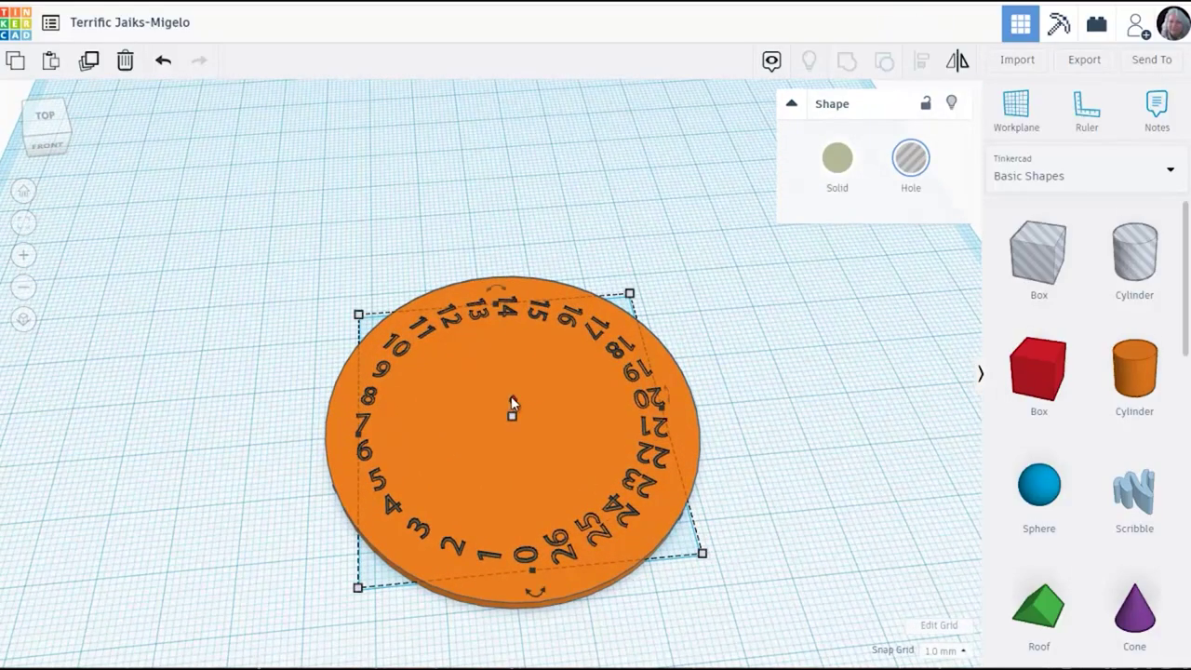
# Step: Raise the ring back, make it solid again, and set its value to 2.5
pyautogui.moveTo(511, 396); pyautogui.dragTo(518, 366)
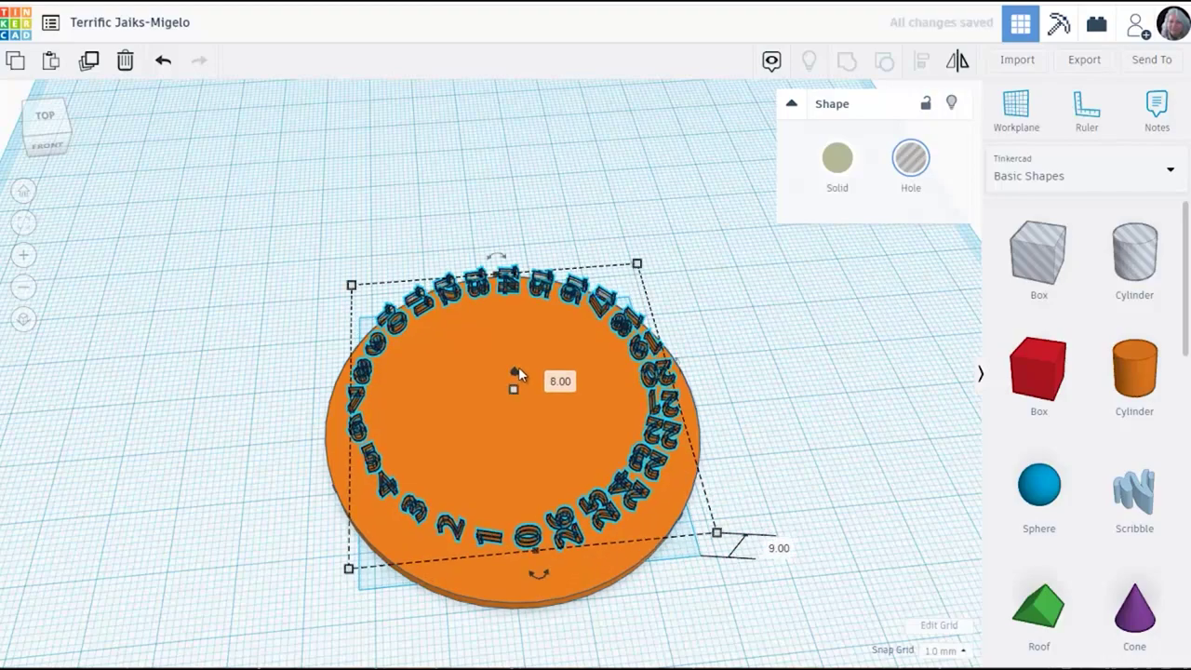
pyautogui.click(838, 164)
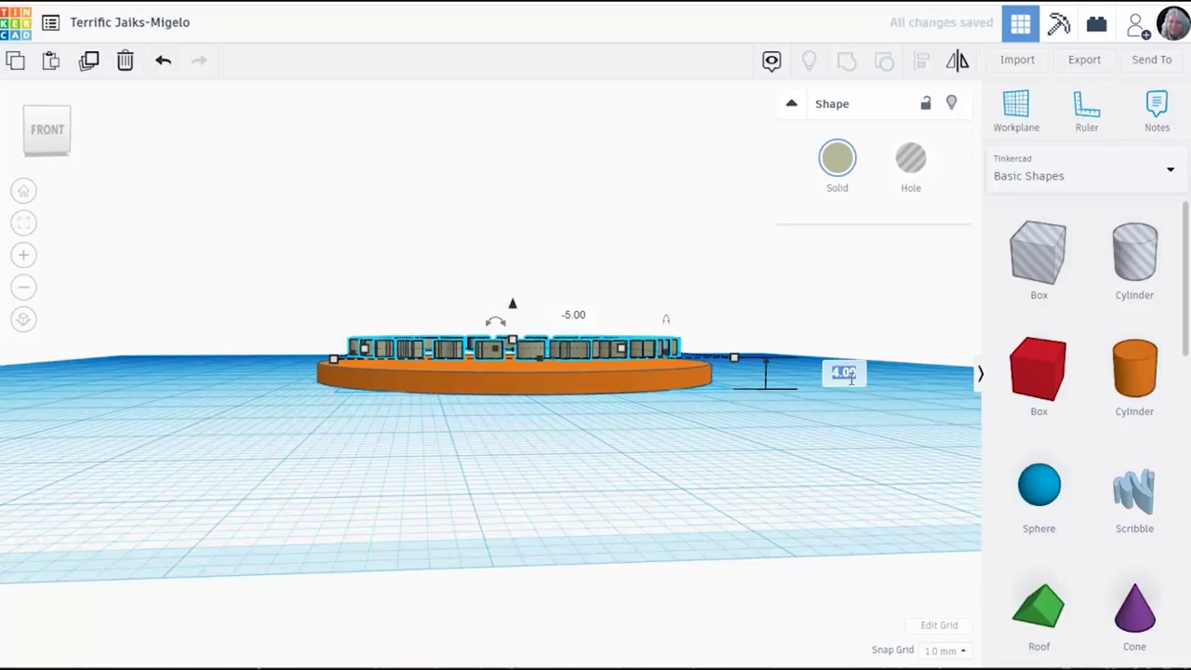
pyautogui.write('2.5')
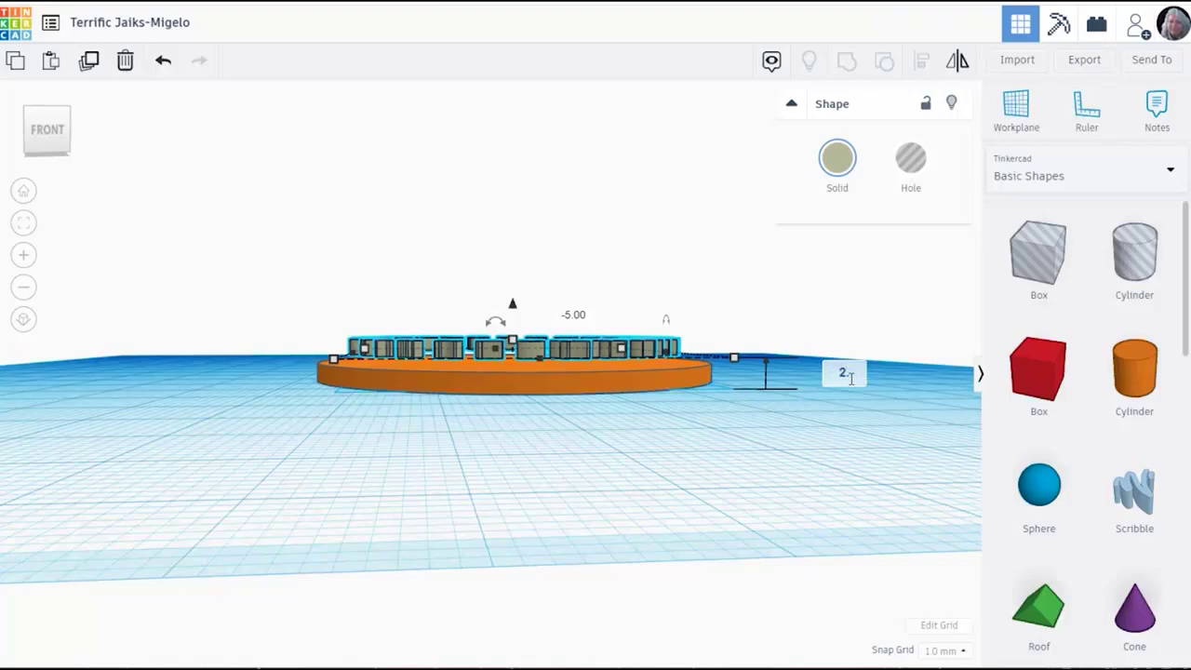
pyautogui.press('Return')
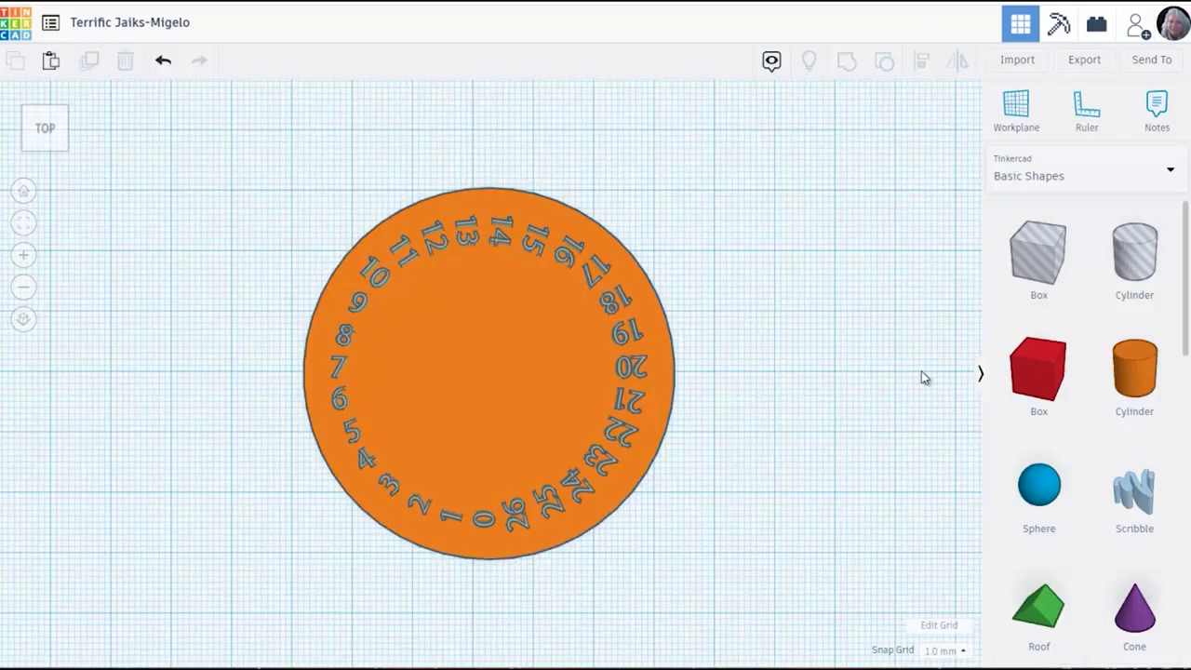
# Step: Add a green cylinder with 49 sides
pyautogui.moveTo(1135, 367); pyautogui.dragTo(857, 333)
pyautogui.click(838, 158)
pyautogui.click(899, 306)
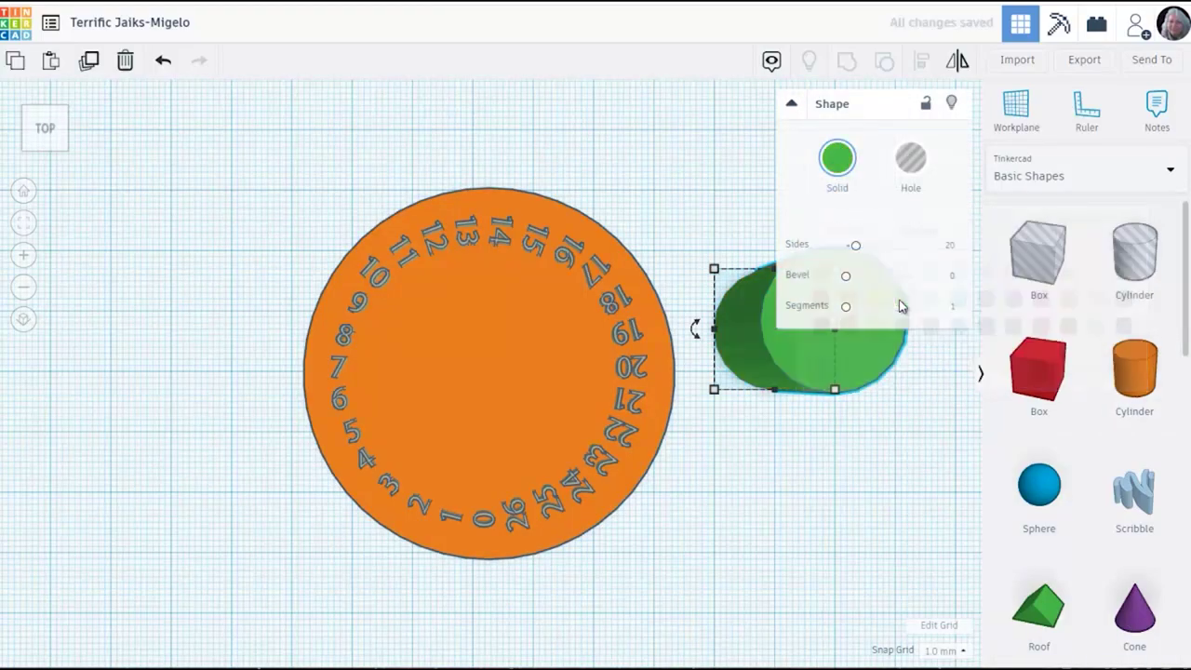
pyautogui.moveTo(855, 245); pyautogui.dragTo(892, 245)
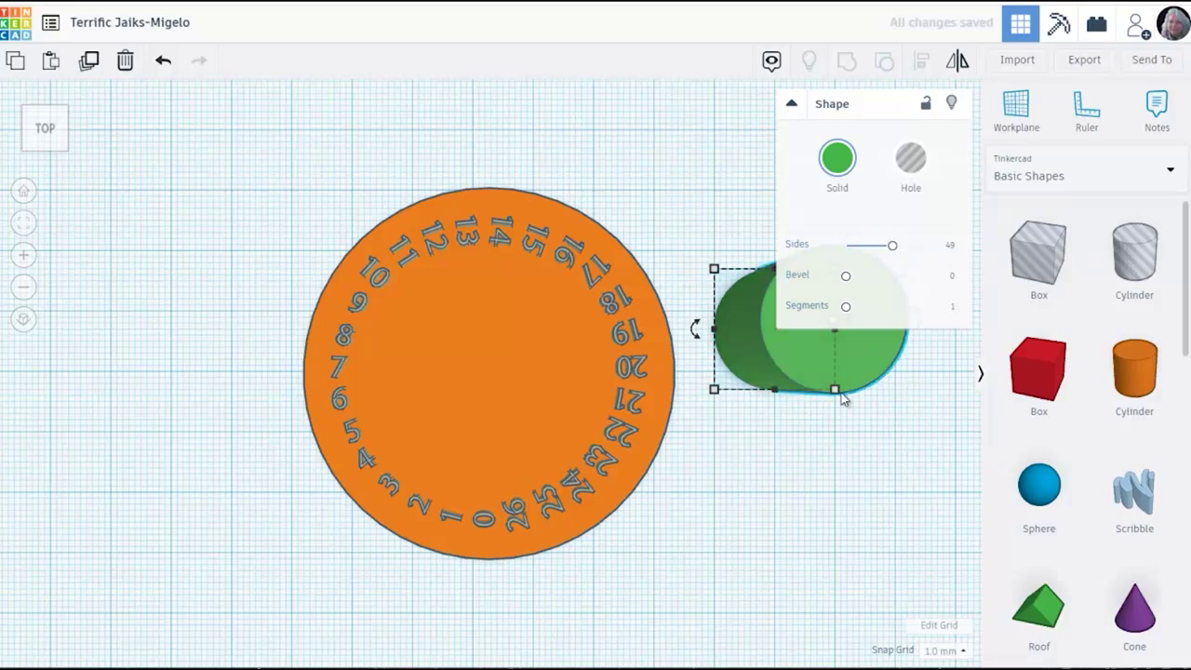
# Step: Size the green cylinder to 56 × 56 mm and 2 mm high
pyautogui.moveTo(835, 389)
pyautogui.click(774, 454)
pyautogui.write('56')
pyautogui.press('Return')
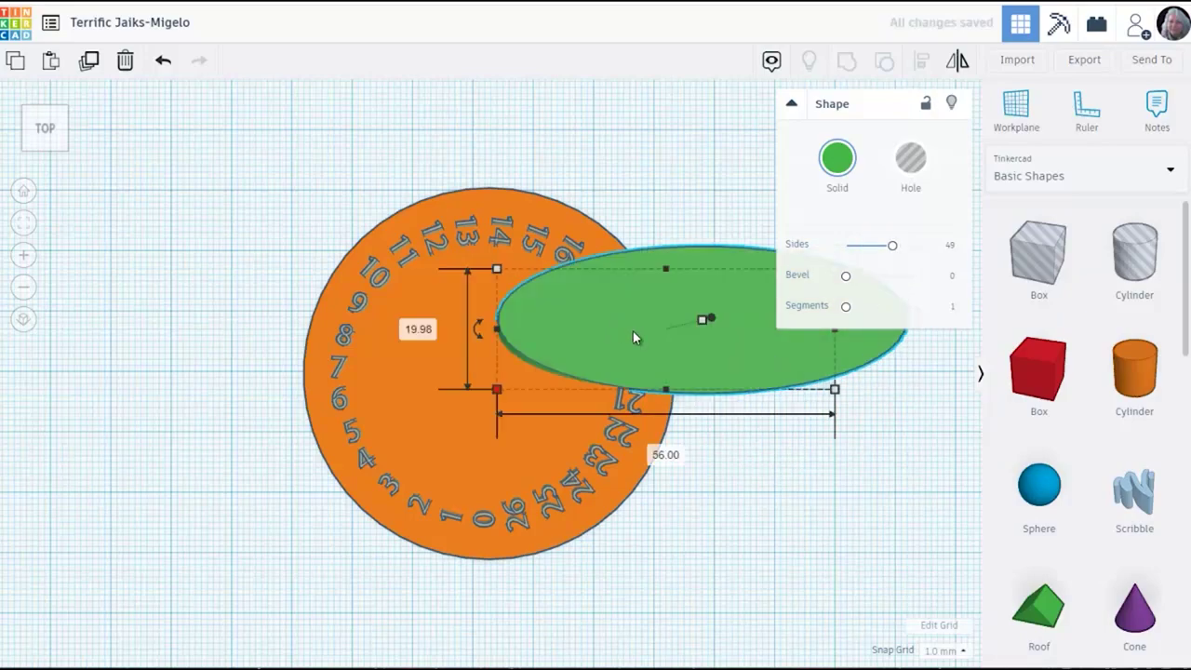
pyautogui.write('56')
pyautogui.press('Return')
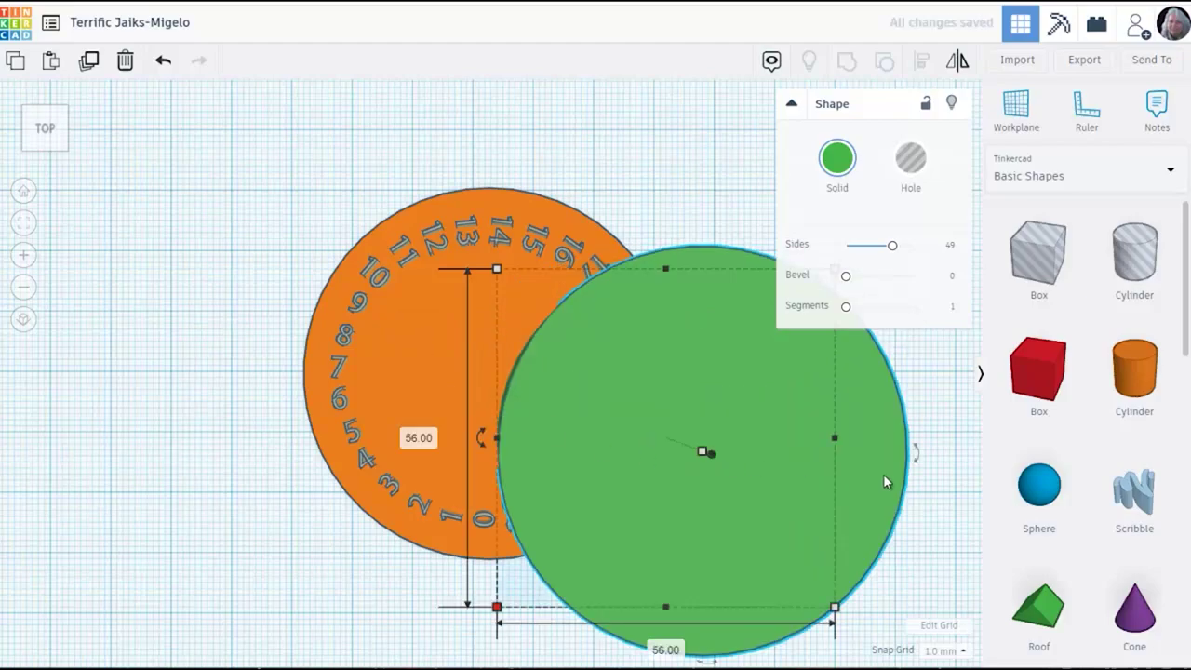
pyautogui.moveTo(885, 481); pyautogui.dragTo(906, 375)
pyautogui.moveTo(697, 285)
pyautogui.click(778, 355)
pyautogui.write('20.00')
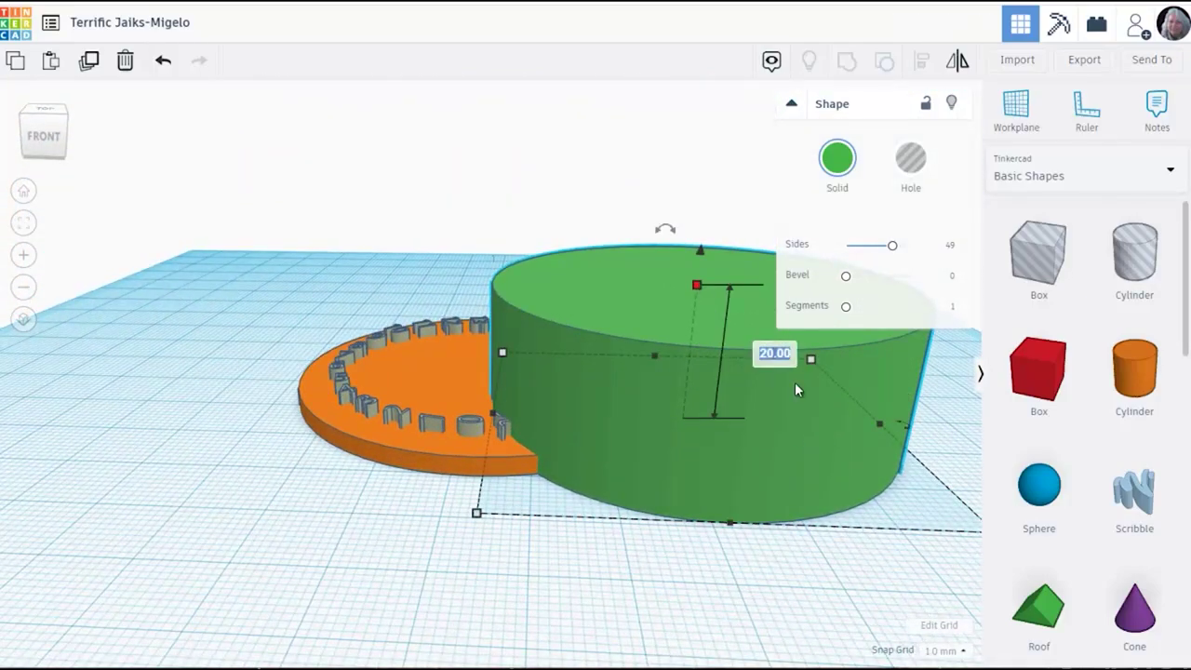
pyautogui.press('Return')
# Step: Centre the green disc on the dial, lower the orange disc 2 mm, and add another cylinder
pyautogui.moveTo(794, 382); pyautogui.dragTo(821, 555)
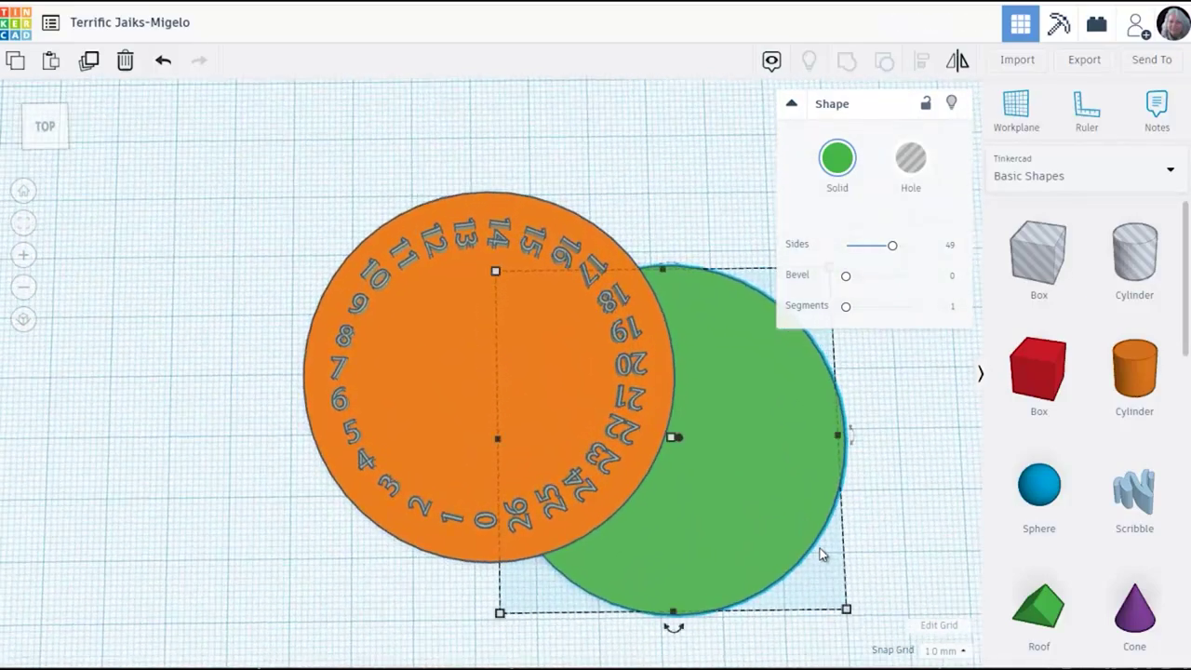
pyautogui.moveTo(798, 494); pyautogui.dragTo(614, 433)
pyautogui.hotkey('ctrl', 'a')
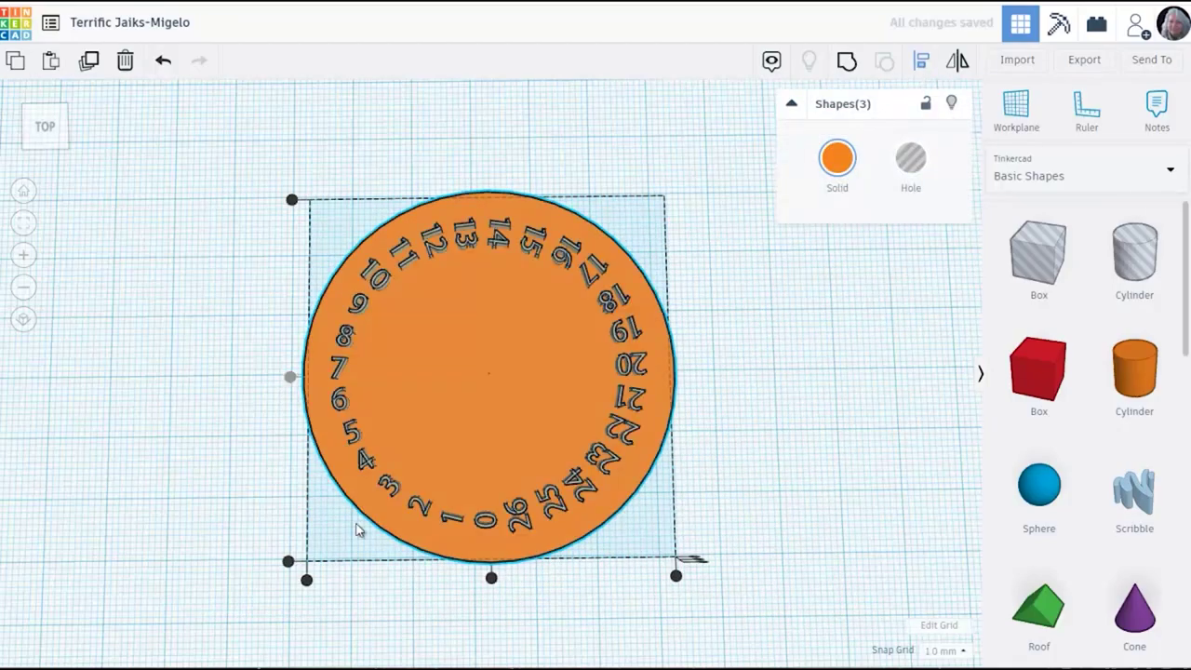
pyautogui.moveTo(832, 500); pyautogui.dragTo(778, 419)
pyautogui.click(614, 428)
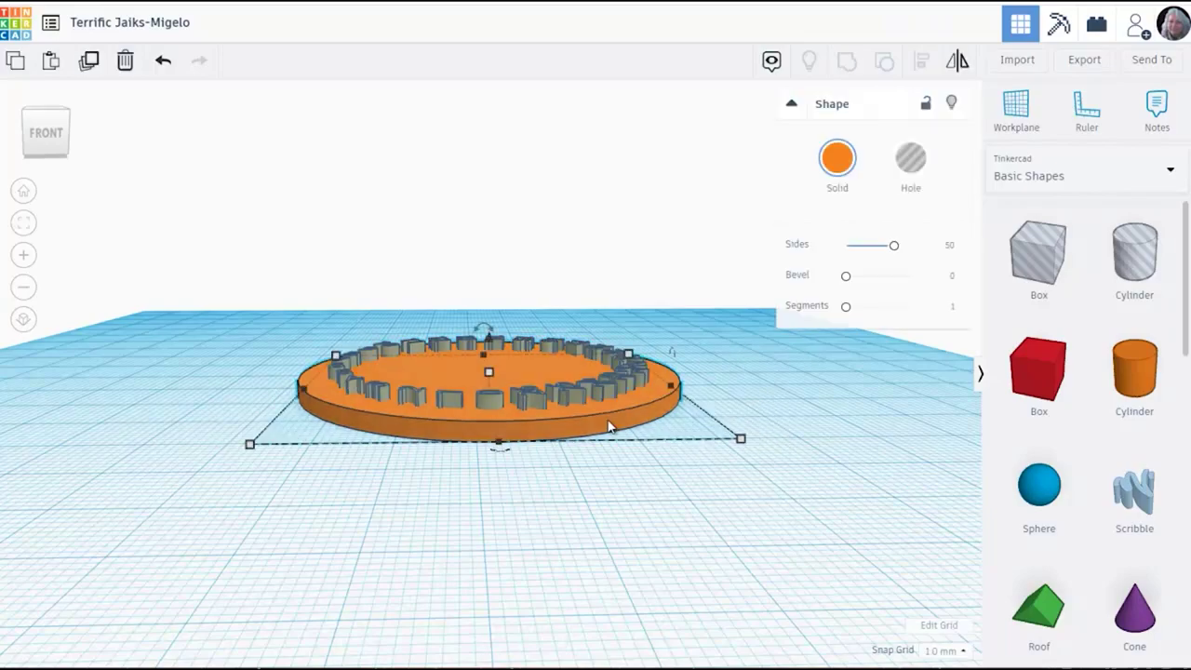
pyautogui.moveTo(614, 428); pyautogui.dragTo(635, 440)
pyautogui.moveTo(489, 346); pyautogui.dragTo(487, 354)
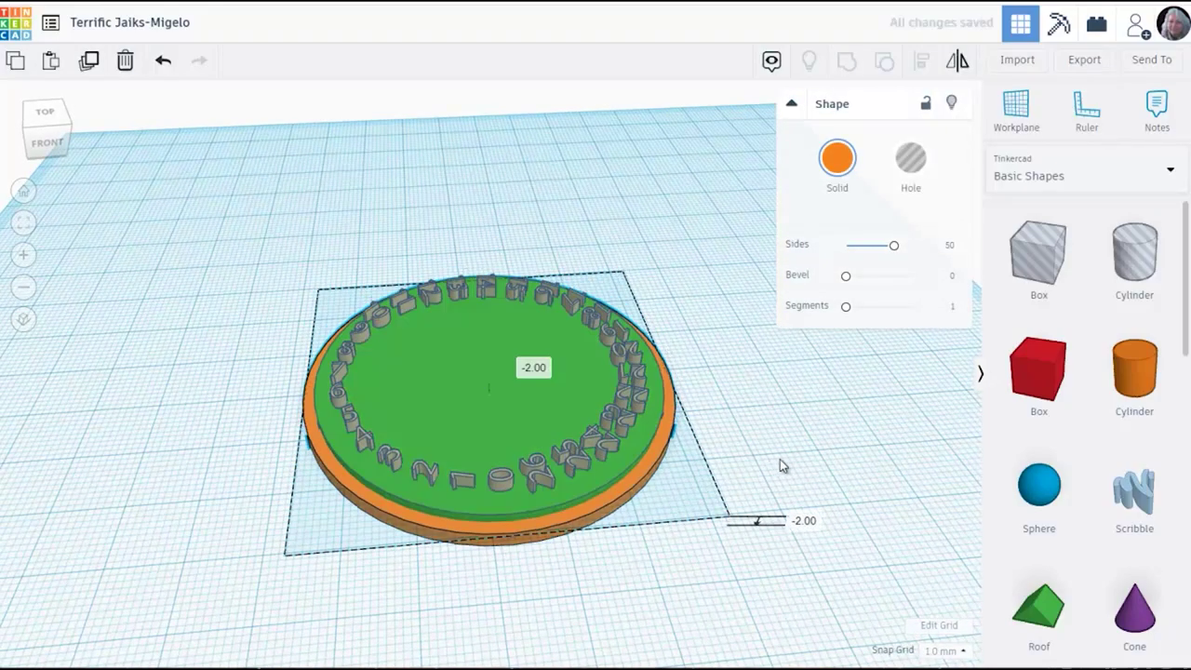
pyautogui.moveTo(780, 459); pyautogui.dragTo(822, 528)
pyautogui.moveTo(1135, 372); pyautogui.dragTo(772, 376)
pyautogui.click(789, 489)
# Step: Set the new cylinder's width and length to 40 mm
pyautogui.write('40')
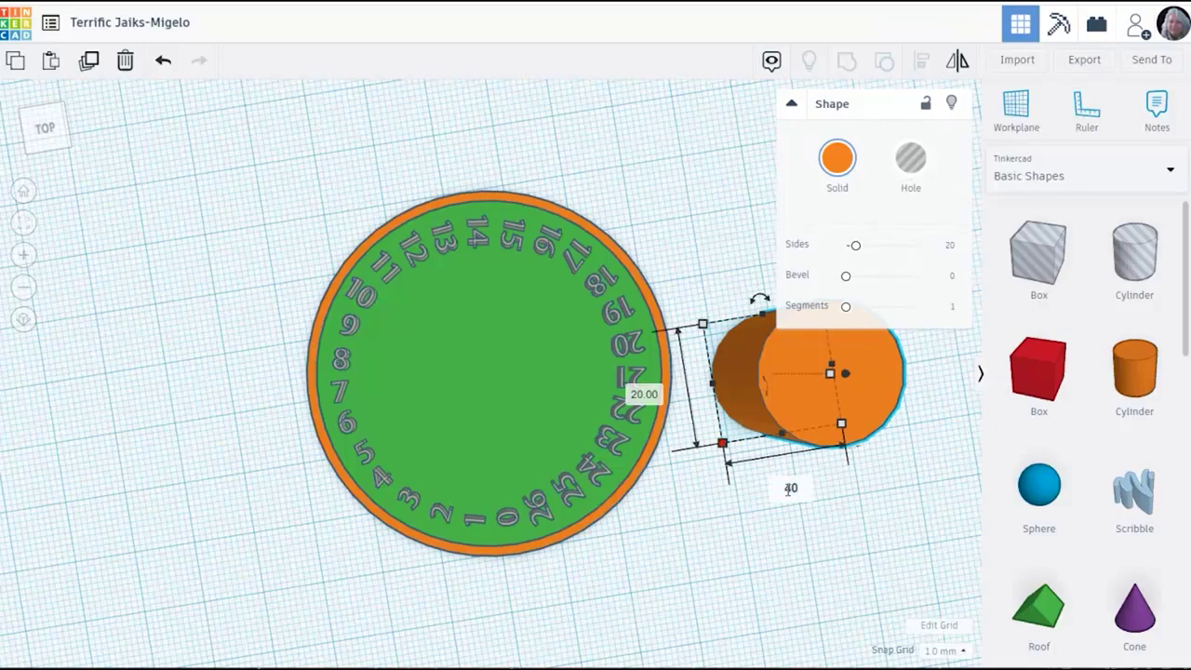
pyautogui.press('Return')
pyautogui.click(521, 412)
pyautogui.write('40')
pyautogui.press('Return')
# Step: Make the cylinder light blue with 55 sides and a 3 mm height
pyautogui.click(838, 158)
pyautogui.click(871, 292)
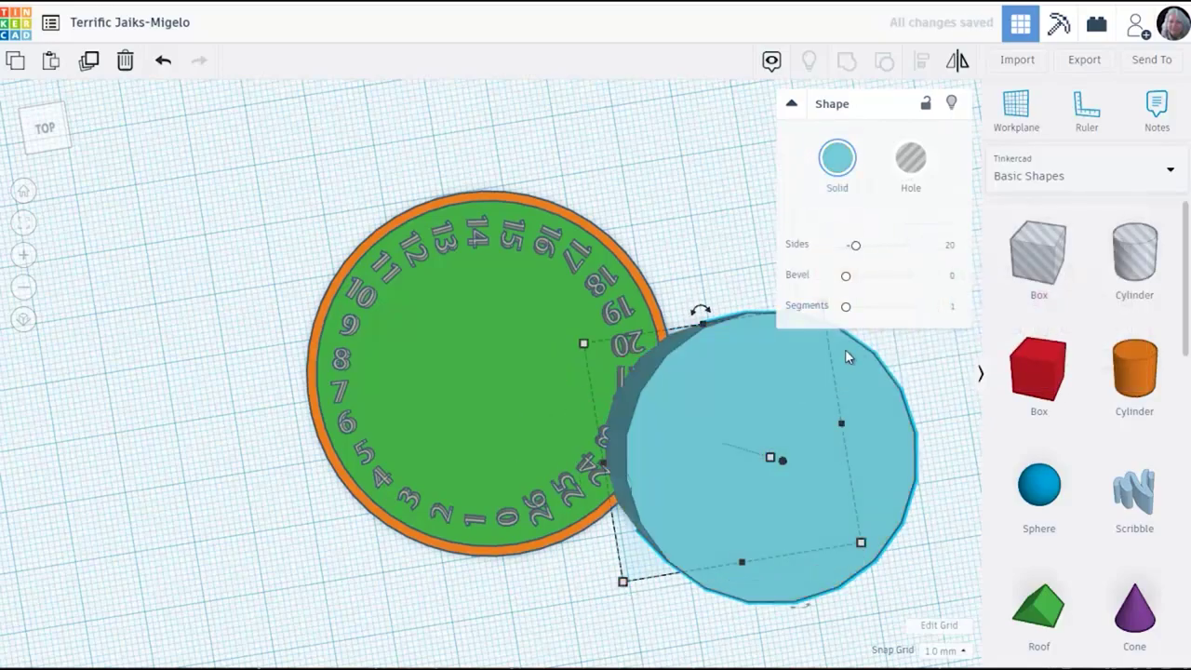
pyautogui.moveTo(855, 245); pyautogui.dragTo(899, 245)
pyautogui.moveTo(771, 460)
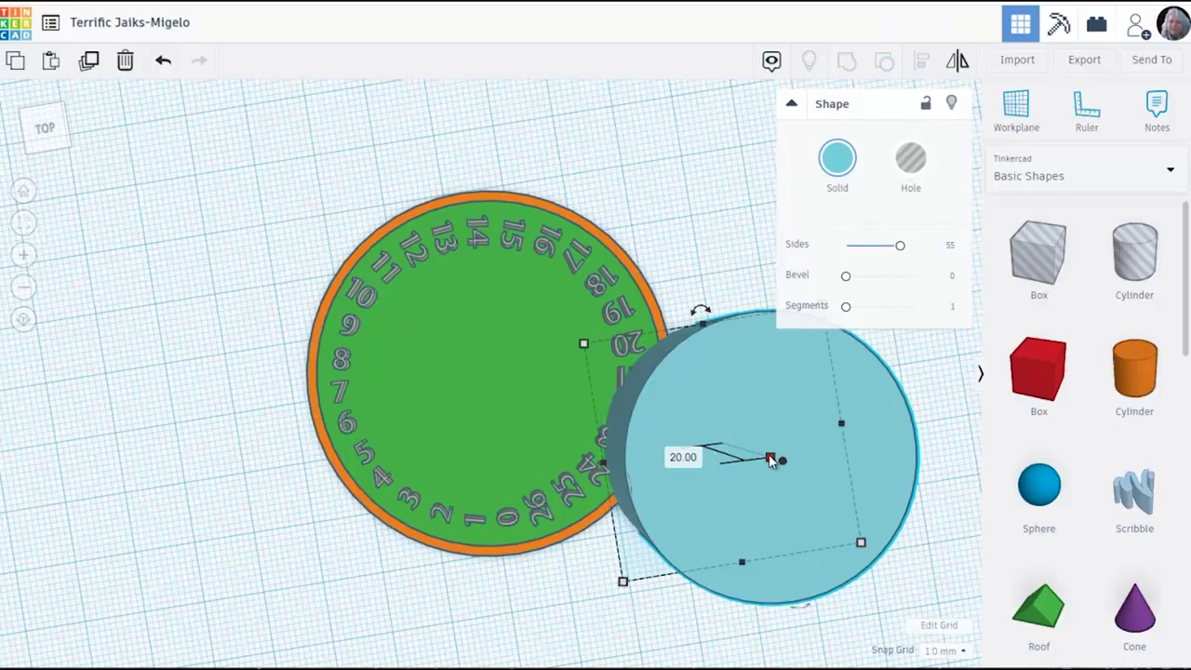
pyautogui.click(683, 457)
pyautogui.write('3')
pyautogui.press('Return')
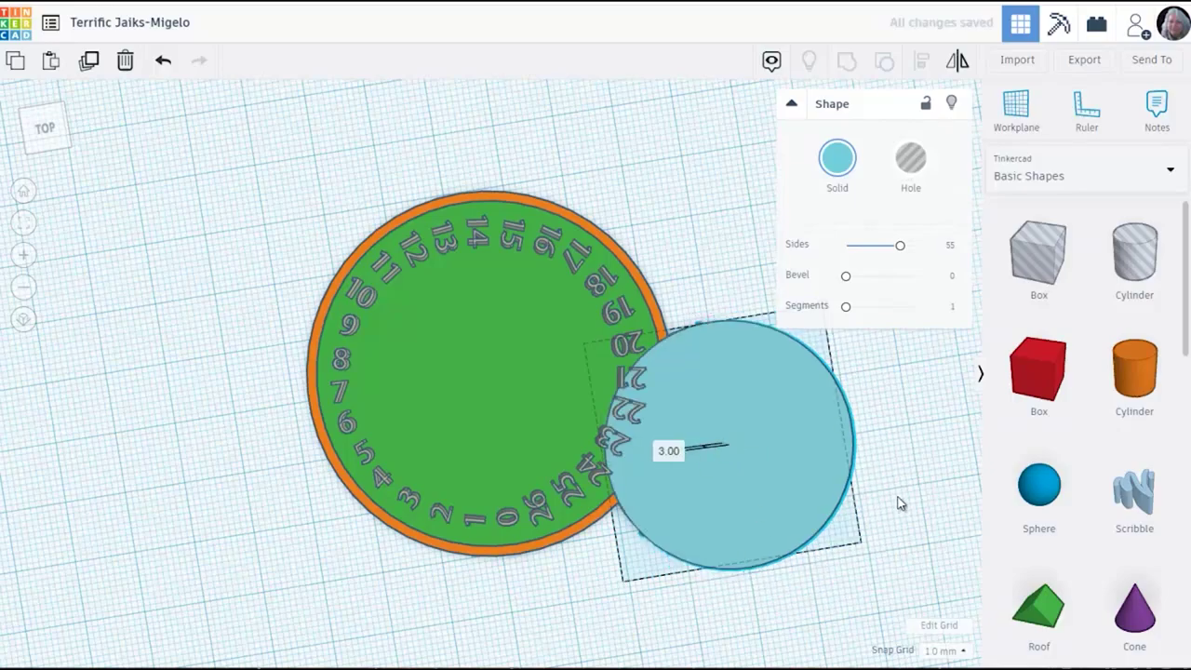
# Step: Move the light-blue disc into the centre of the number ring
pyautogui.moveTo(899, 500); pyautogui.dragTo(873, 486)
pyautogui.click(582, 459)
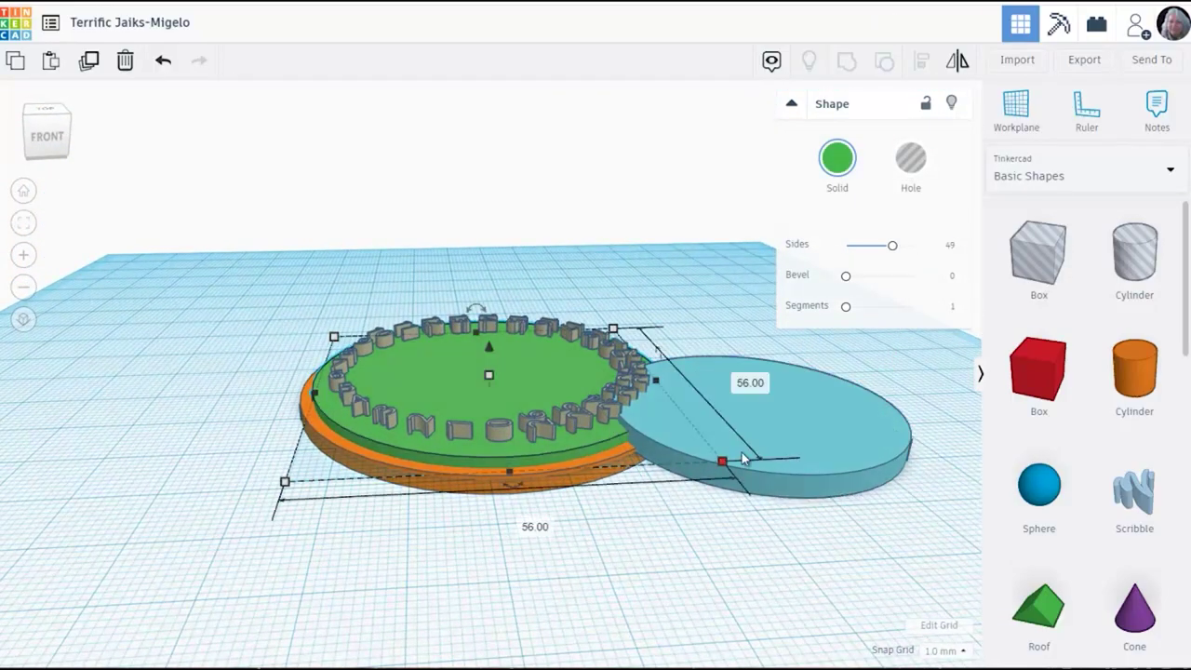
pyautogui.moveTo(182, 287); pyautogui.dragTo(930, 590)
pyautogui.click(280, 495)
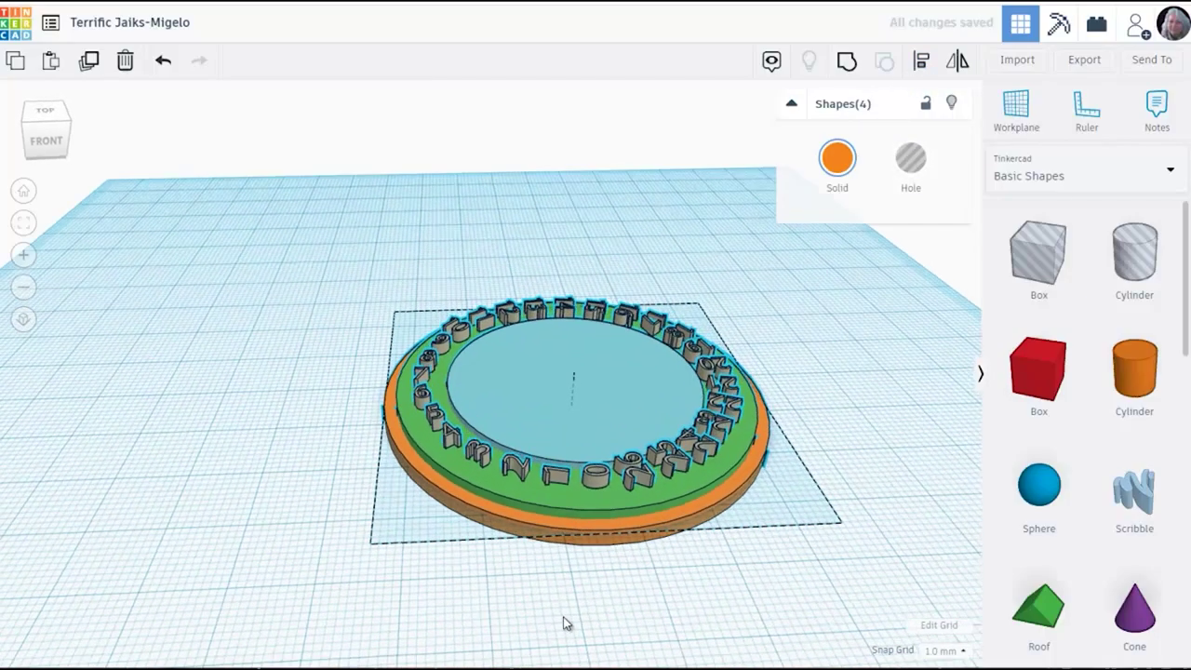
pyautogui.rightClick(581, 444)
pyautogui.click(23, 223)
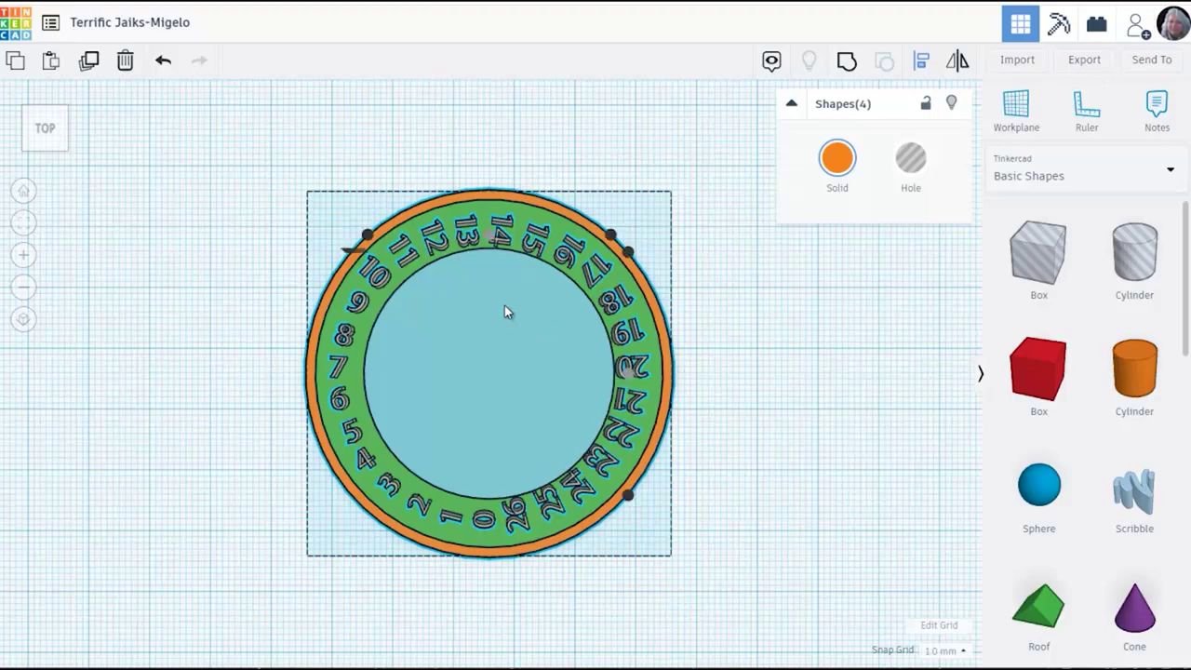
pyautogui.click(770, 396)
# Step: Resize the light-blue disc to 35 × 35 mm
pyautogui.click(580, 391)
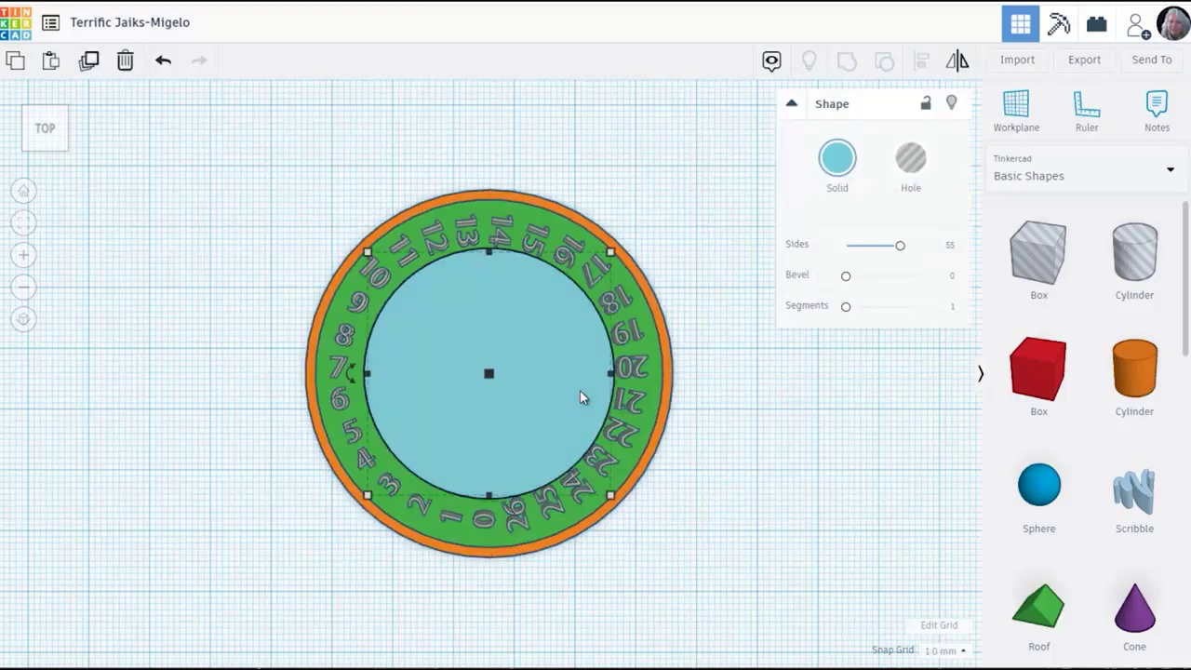
pyautogui.moveTo(610, 252)
pyautogui.click(687, 373)
pyautogui.write('35')
pyautogui.press('Return')
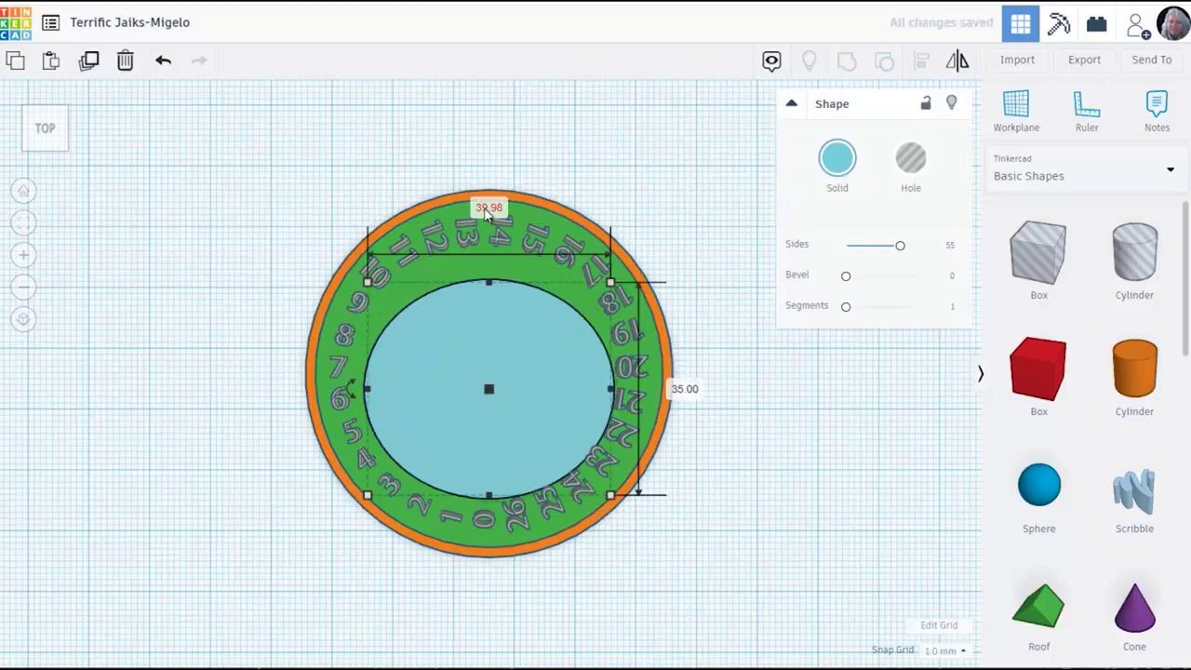
pyautogui.press('Tab')
pyautogui.write('35')
pyautogui.press('Return')
# Step: Align the centres of all four shapes on both axes
pyautogui.moveTo(270, 213); pyautogui.dragTo(736, 507)
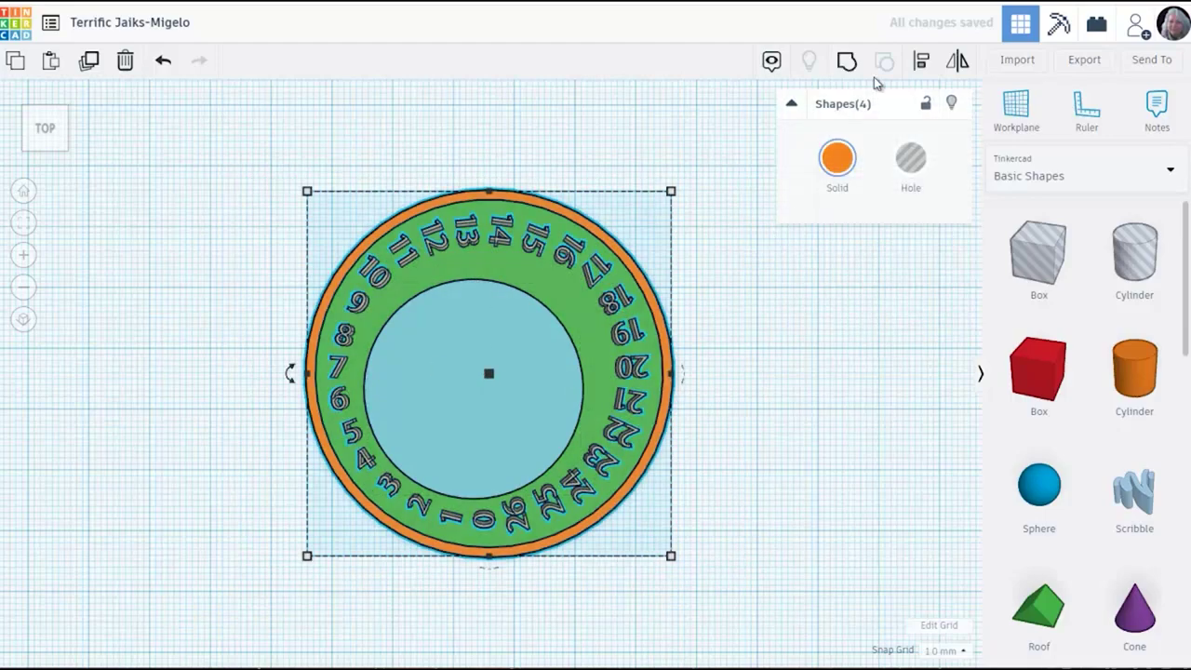
pyautogui.click(921, 60)
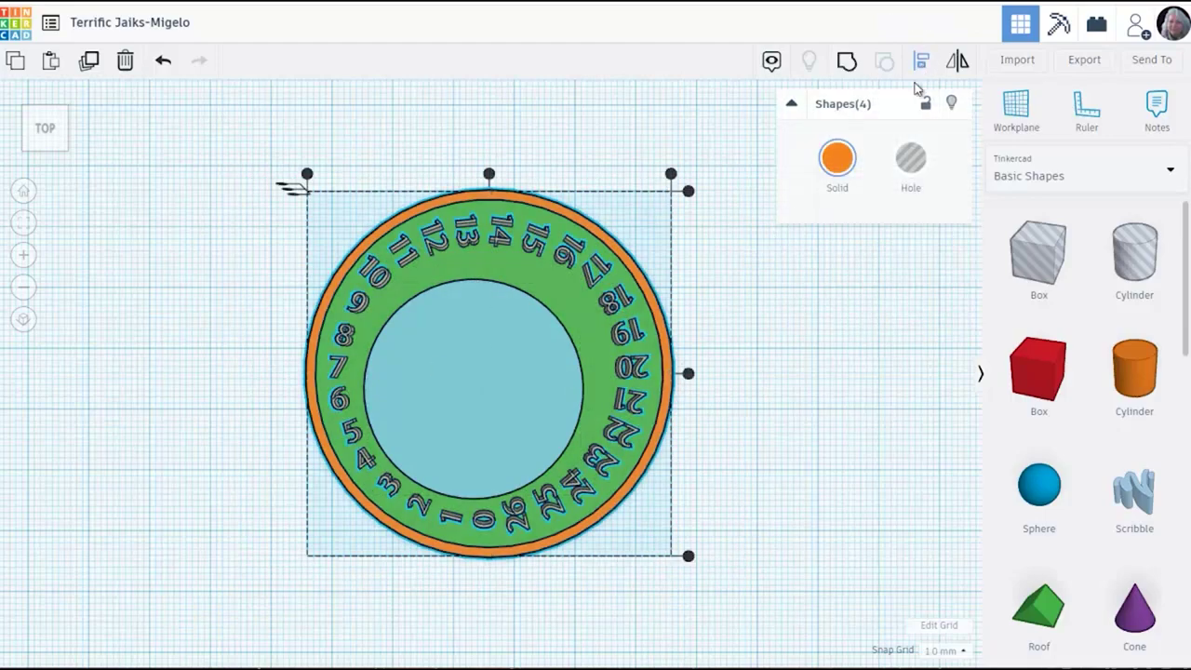
pyautogui.click(688, 373)
pyautogui.click(489, 175)
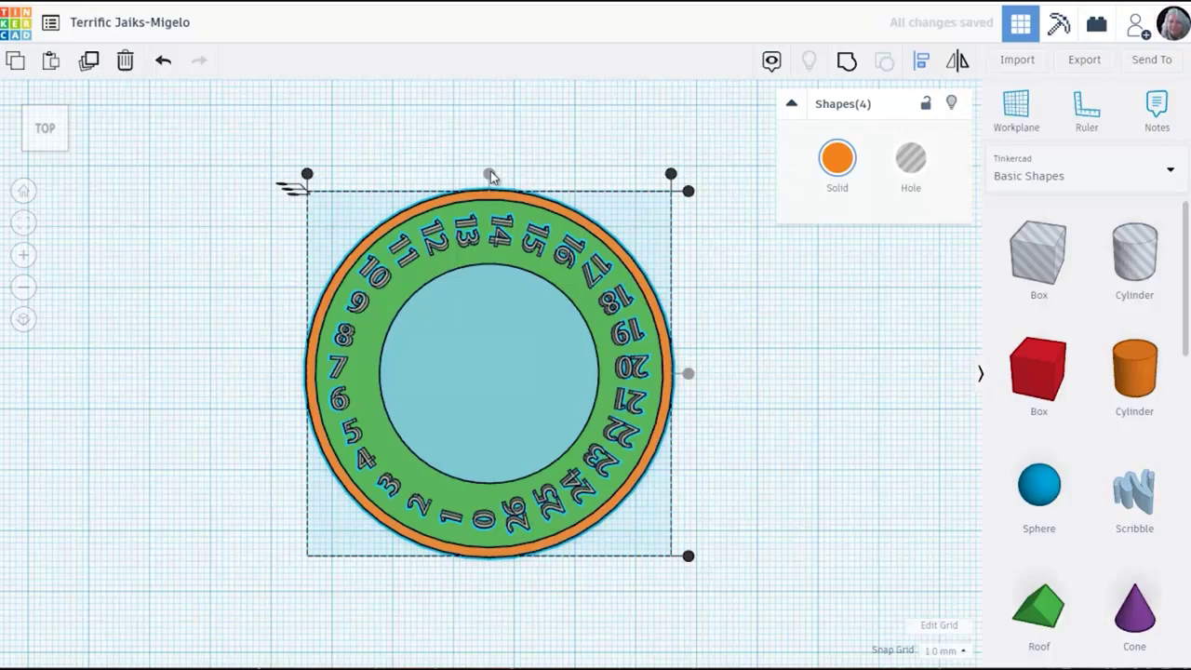
pyautogui.click(805, 386)
pyautogui.moveTo(806, 420); pyautogui.dragTo(803, 271)
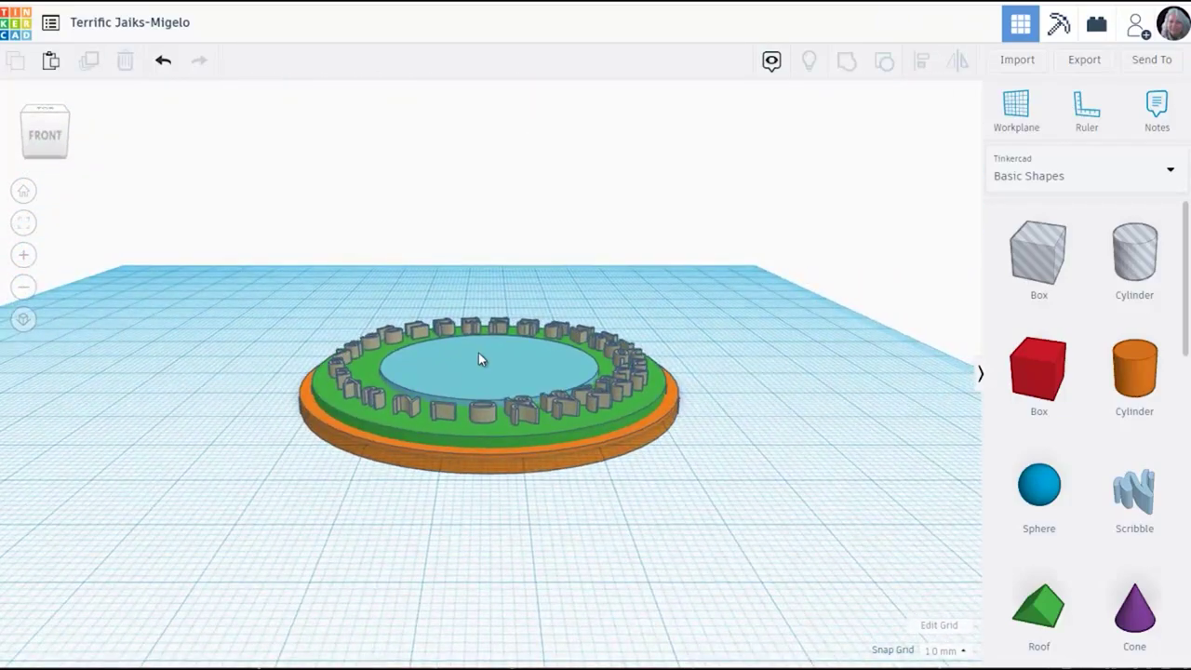
# Step: Move the blue and green discs off to the right of the dial
pyautogui.click(479, 353)
pyautogui.keyDown('shift'); pyautogui.click(636, 409); pyautogui.keyUp('shift')
pyautogui.moveTo(529, 383); pyautogui.dragTo(614, 509)
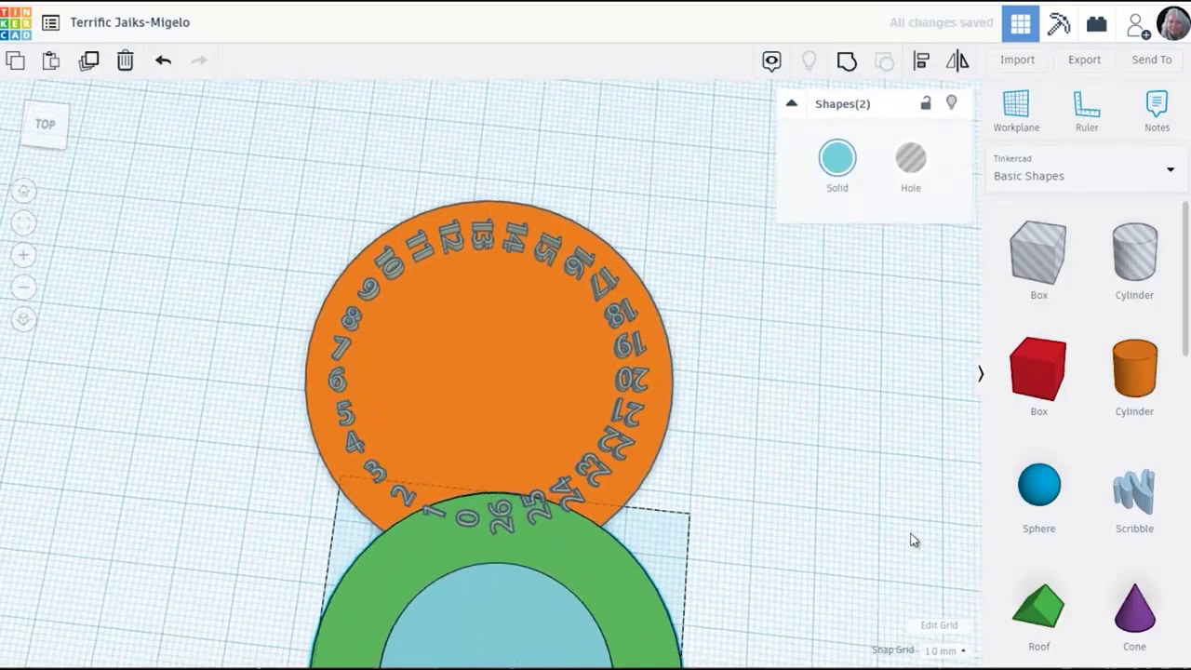
pyautogui.click(26, 224)
pyautogui.moveTo(537, 404); pyautogui.dragTo(769, 465)
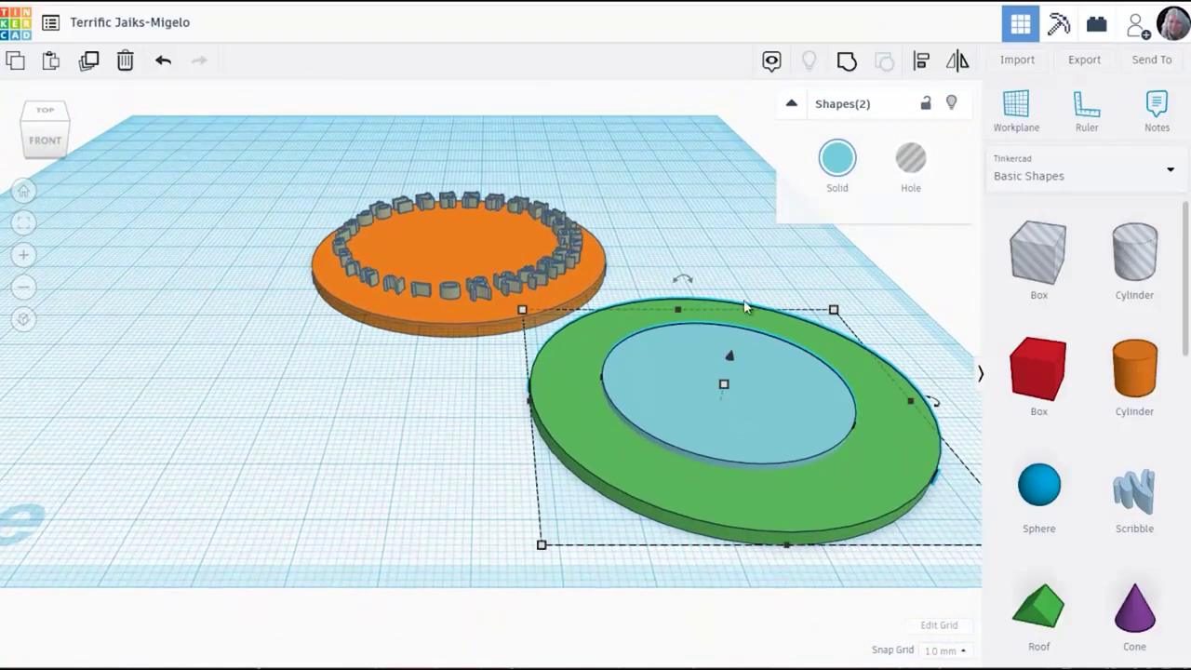
pyautogui.click(911, 159)
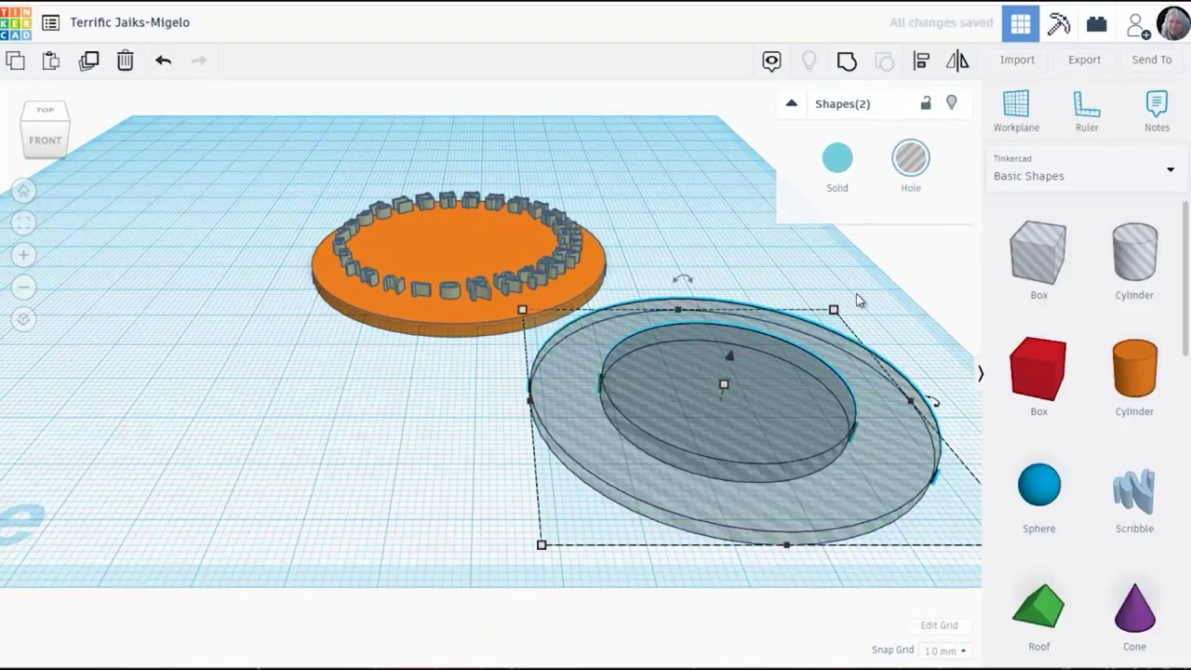
pyautogui.click(735, 267)
pyautogui.hotkey('ctrl', 'z')
# Step: Lower the blue centre cylinder about 1 mm within the green disc
pyautogui.click(791, 367)
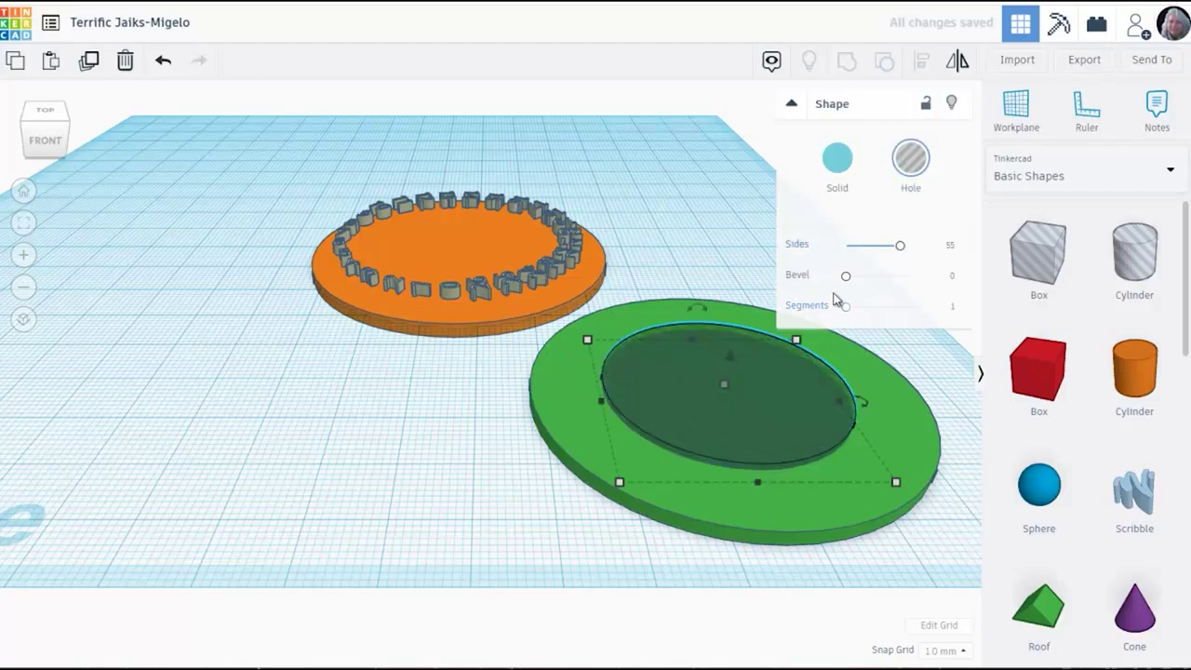
pyautogui.moveTo(916, 359); pyautogui.dragTo(904, 298)
pyautogui.moveTo(726, 335); pyautogui.dragTo(704, 349)
pyautogui.click(705, 349)
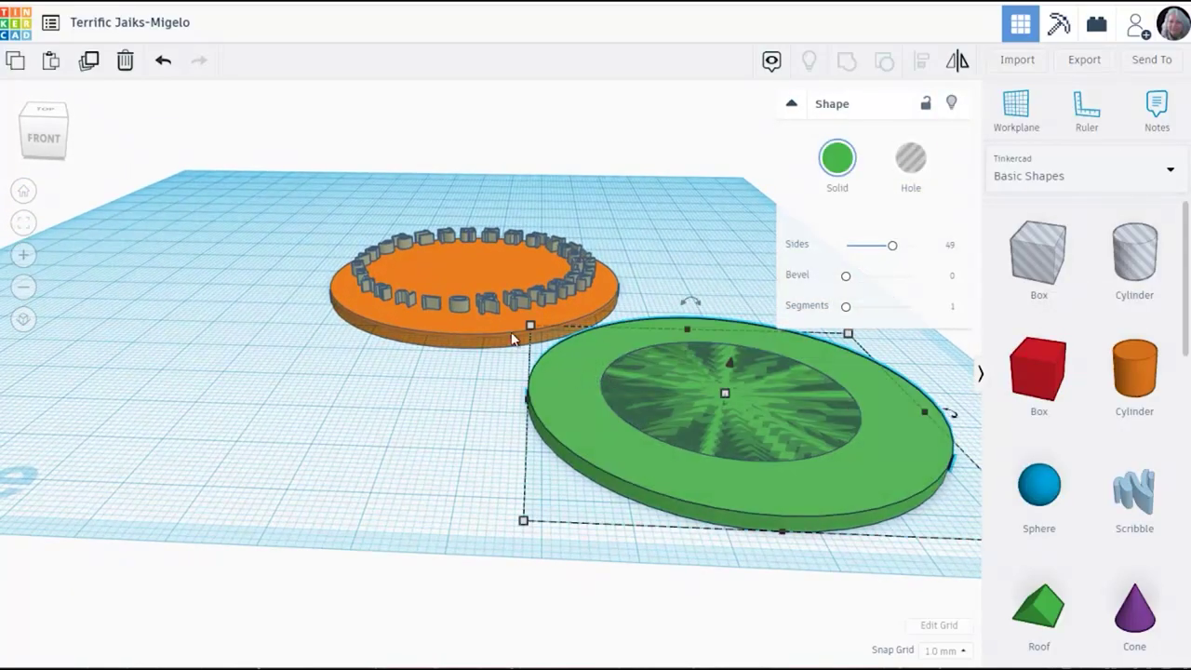
pyautogui.click(23, 222)
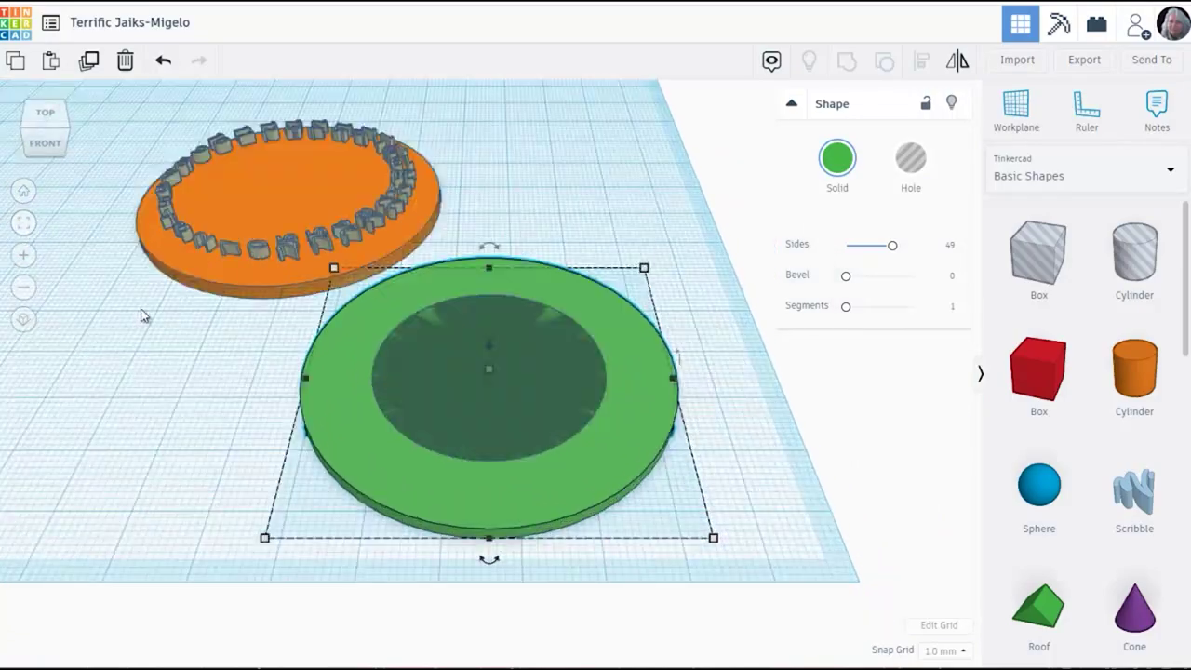
pyautogui.keyDown('shift'); pyautogui.click(558, 400); pyautogui.keyUp('shift')
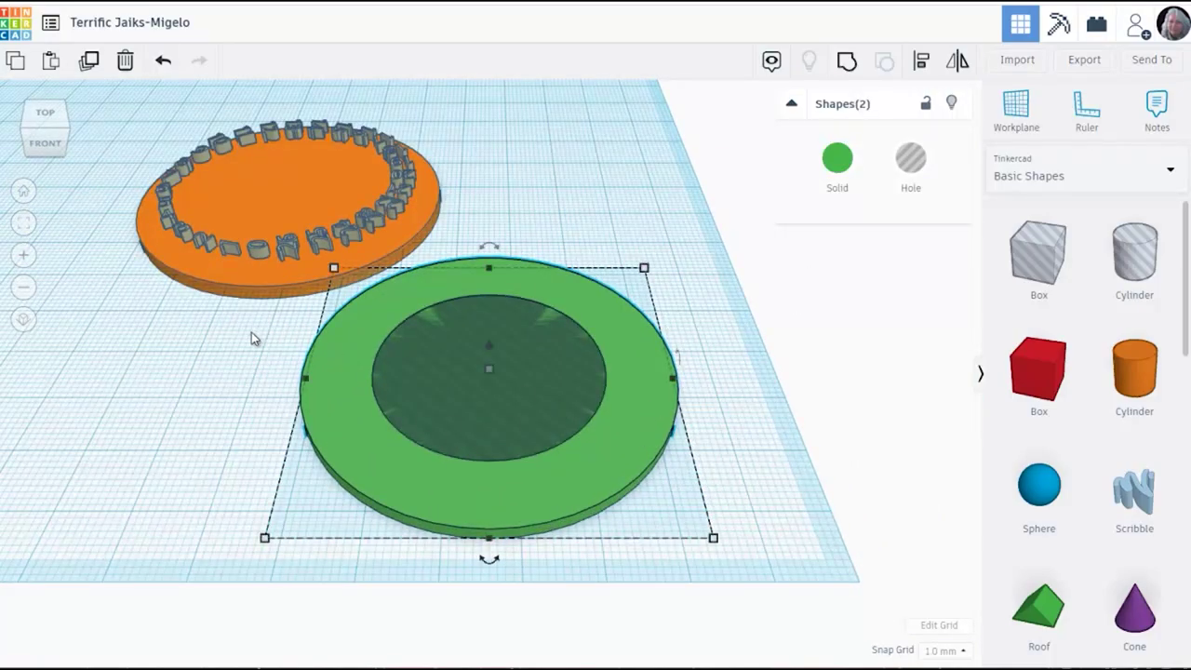
pyautogui.moveTo(252, 332); pyautogui.dragTo(719, 372)
# Step: Group the green disc with its centre hole cylinder into a hollow ring
pyautogui.moveTo(730, 573); pyautogui.dragTo(269, 242)
pyautogui.click(630, 327)
pyautogui.keyDown('shift'); pyautogui.click(519, 353); pyautogui.keyUp('shift')
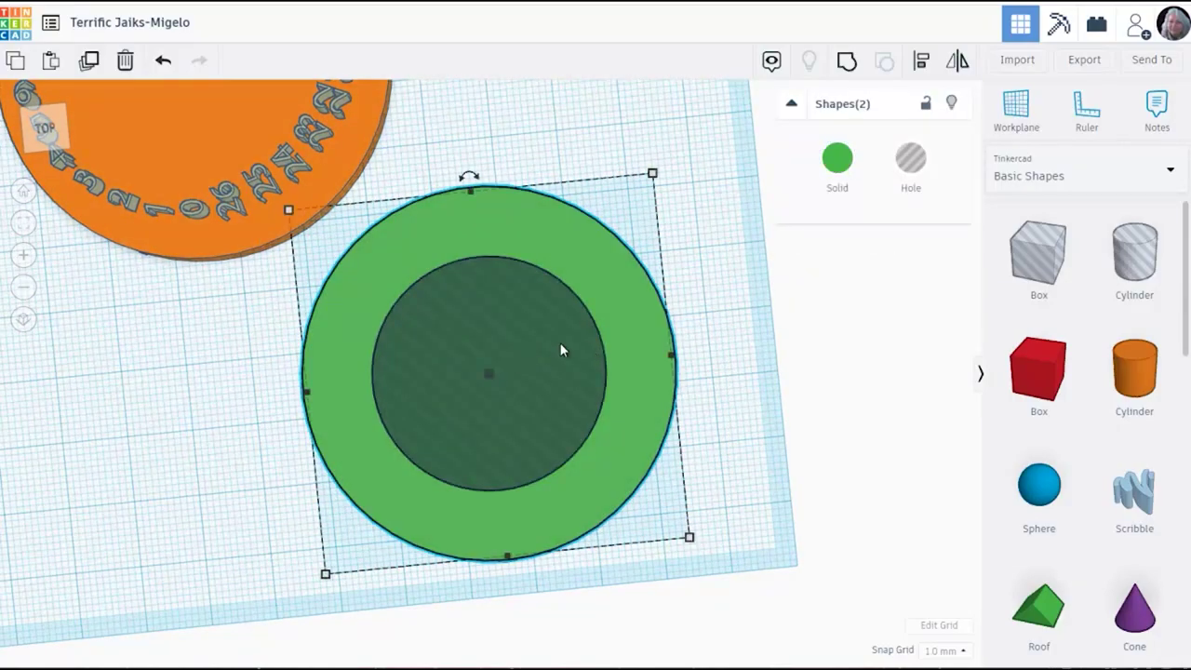
pyautogui.click(847, 60)
pyautogui.click(736, 226)
# Step: Move the hollow ring onto the orange disc and select ring, numbers and disc
pyautogui.click(618, 278)
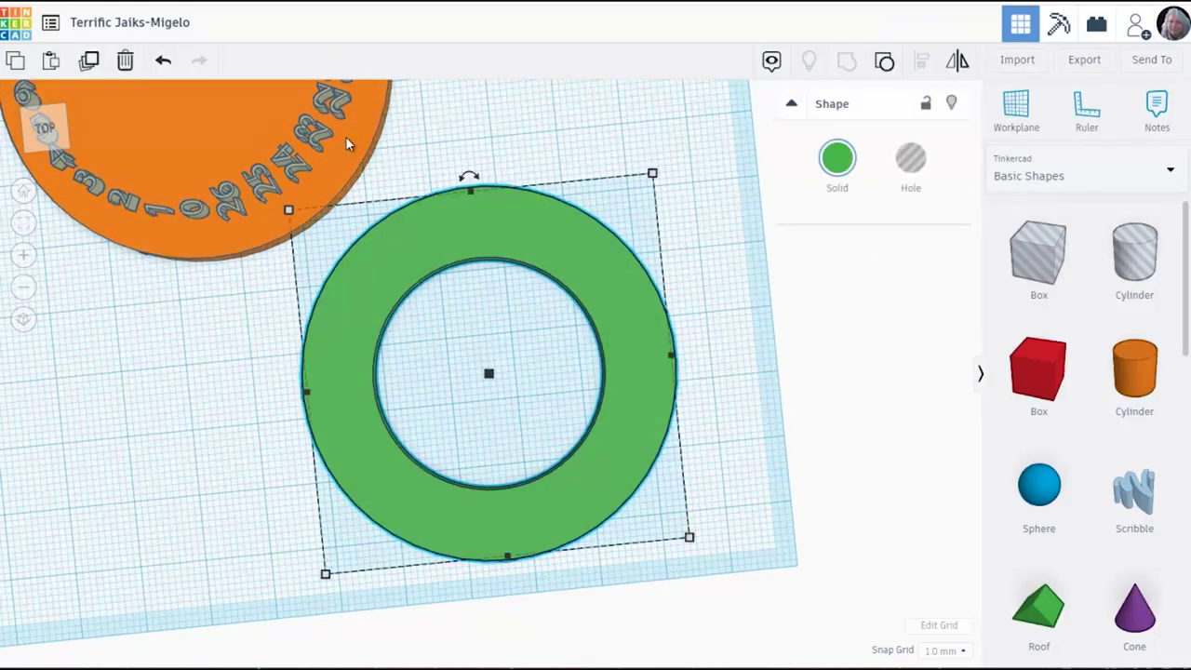
pyautogui.scroll(-5, 720, 322)
pyautogui.moveTo(521, 423); pyautogui.dragTo(412, 325)
pyautogui.moveTo(240, 173); pyautogui.dragTo(547, 436)
pyautogui.click(922, 60)
# Step: Centre the hollow ring, numbers and orange disc on one another
pyautogui.click(391, 348)
pyautogui.click(23, 222)
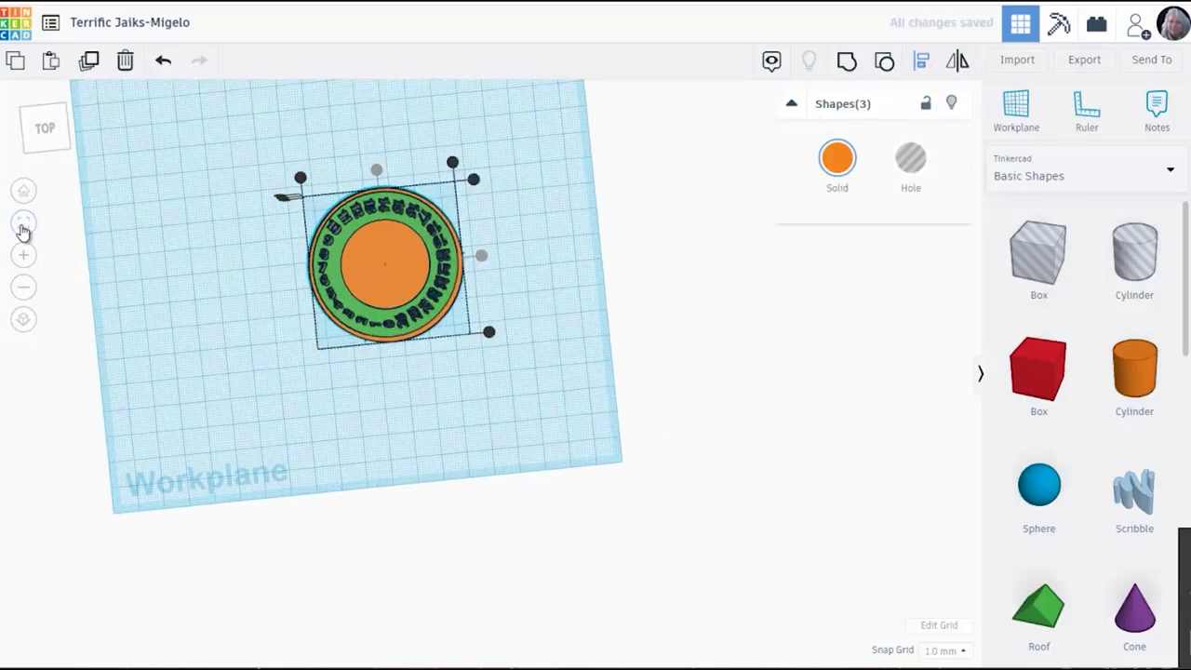
pyautogui.moveTo(237, 114); pyautogui.dragTo(758, 319)
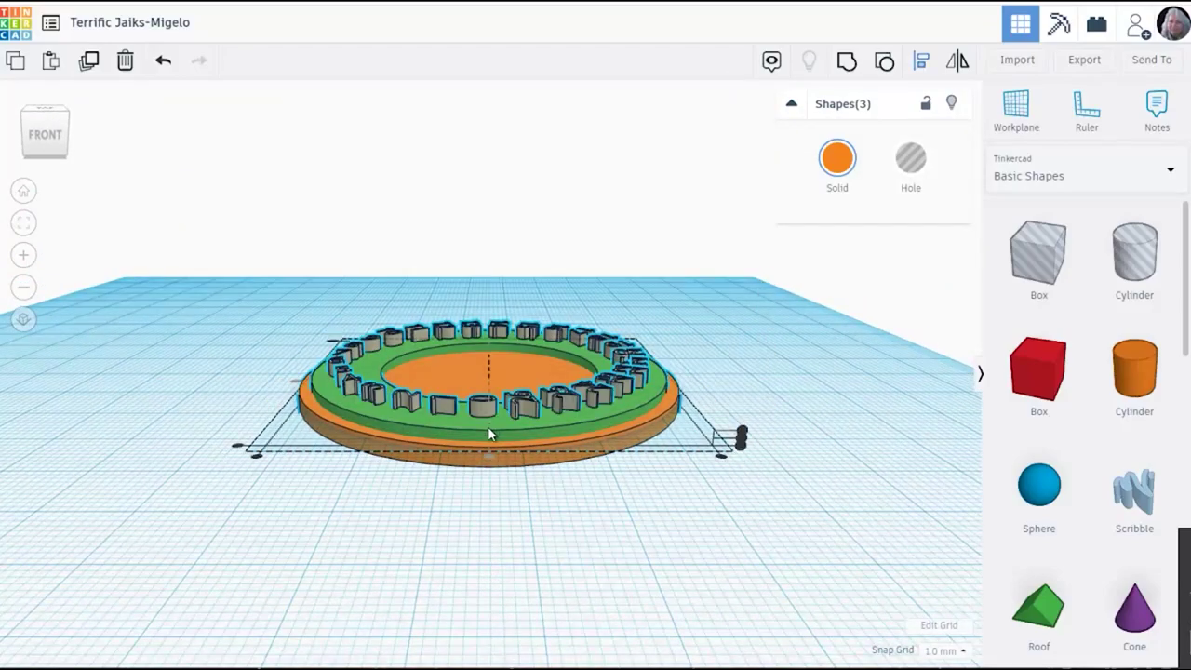
pyautogui.click(778, 420)
# Step: Make the green ring a hole and lower it 2 mm into the disc
pyautogui.click(596, 420)
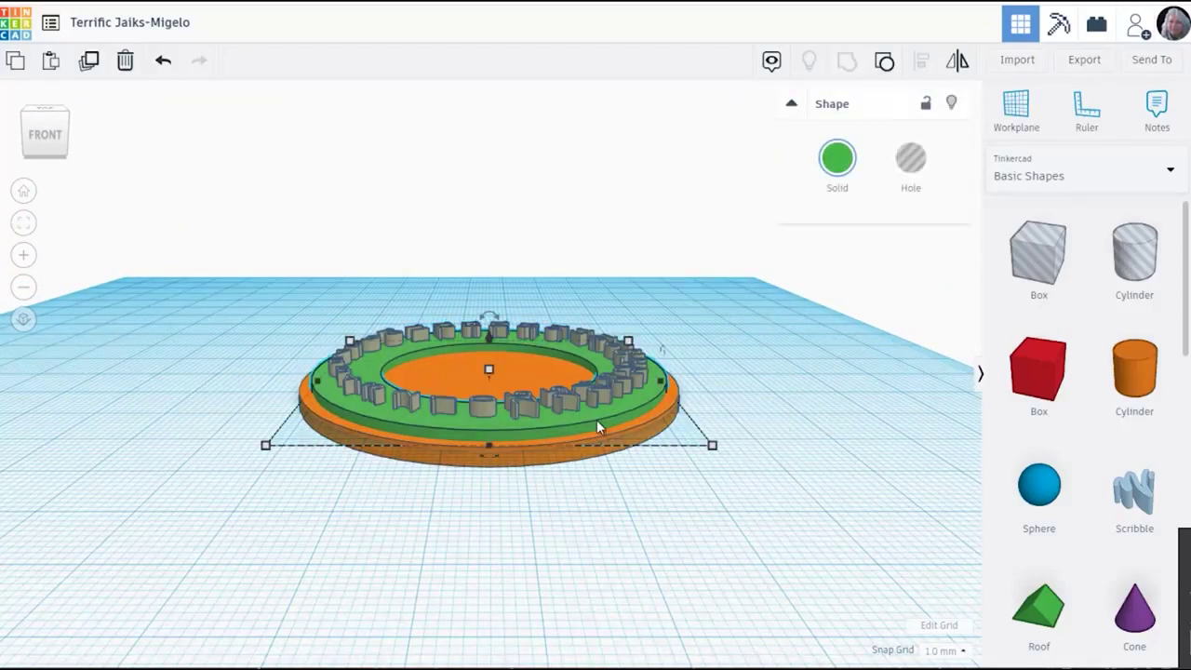
pyautogui.click(912, 163)
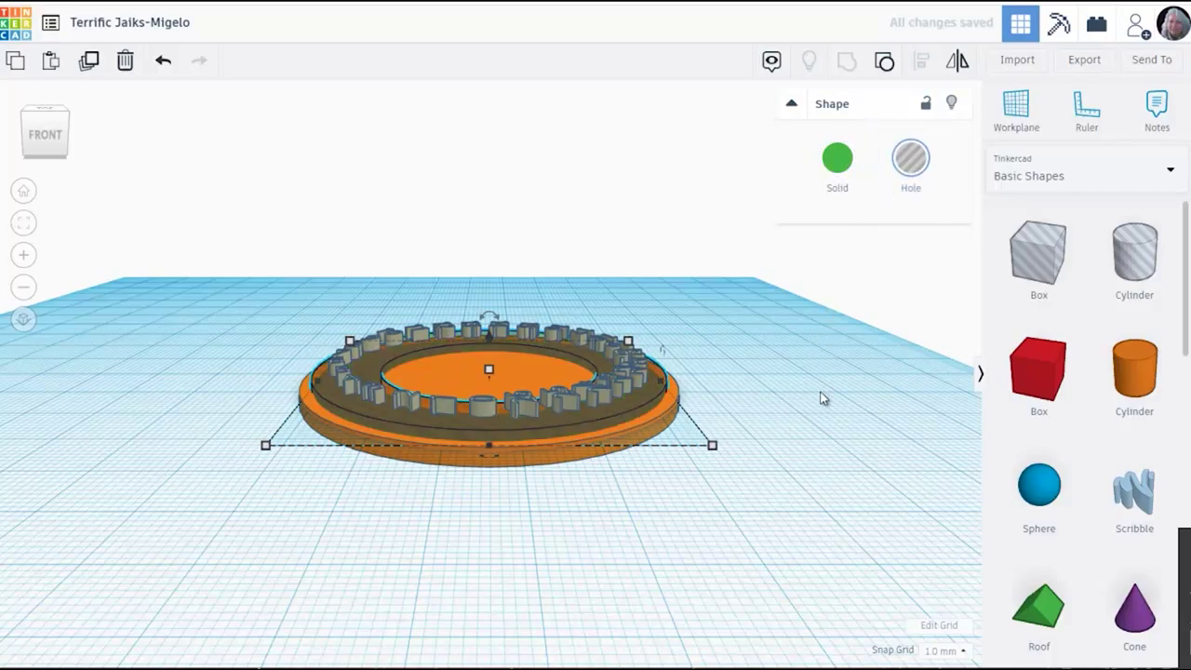
pyautogui.moveTo(819, 398)
pyautogui.mouseDown()
pyautogui.moveTo(825, 365)
pyautogui.moveTo(804, 384)
pyautogui.mouseUp()
pyautogui.moveTo(488, 337); pyautogui.dragTo(489, 347)
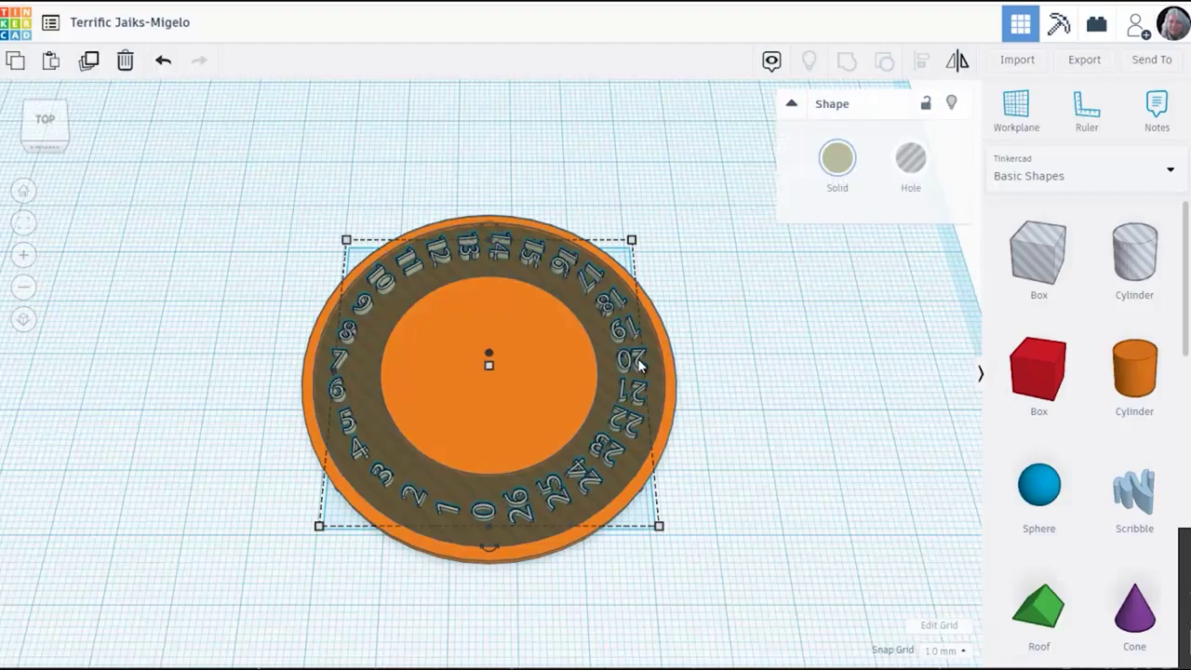
# Step: Group the orange disc with the hole ring to cut the channel, then restore the numbers
pyautogui.moveTo(595, 465); pyautogui.dragTo(796, 243)
pyautogui.click(643, 430)
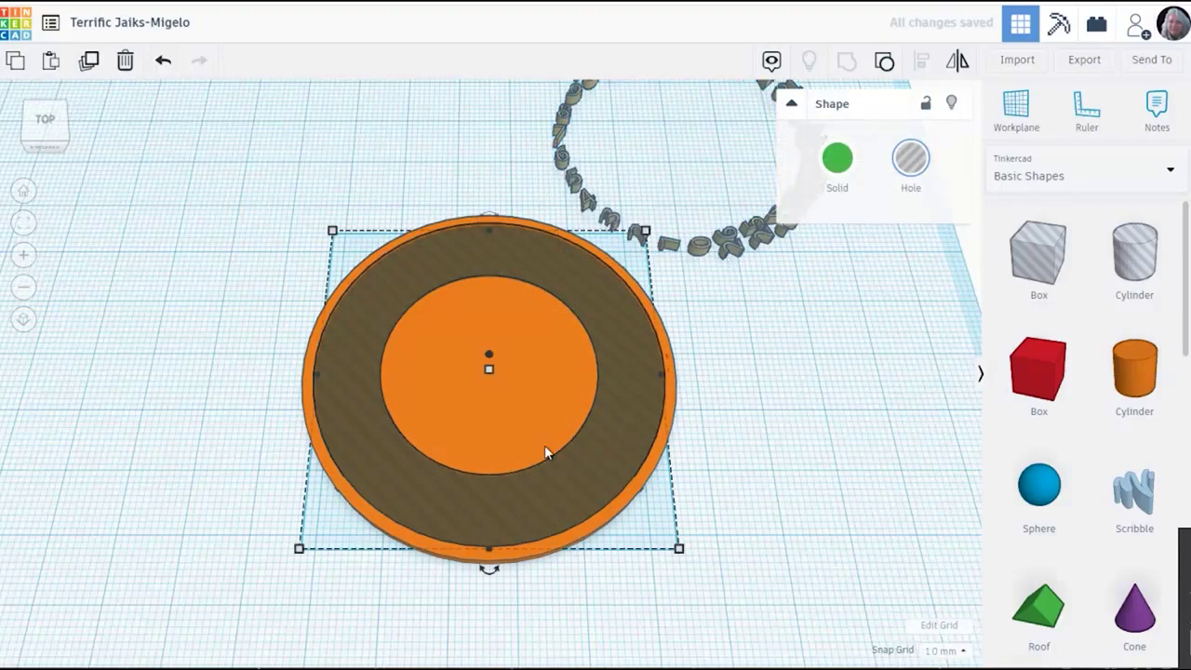
pyautogui.keyDown('shift'); pyautogui.click(311, 363); pyautogui.keyUp('shift')
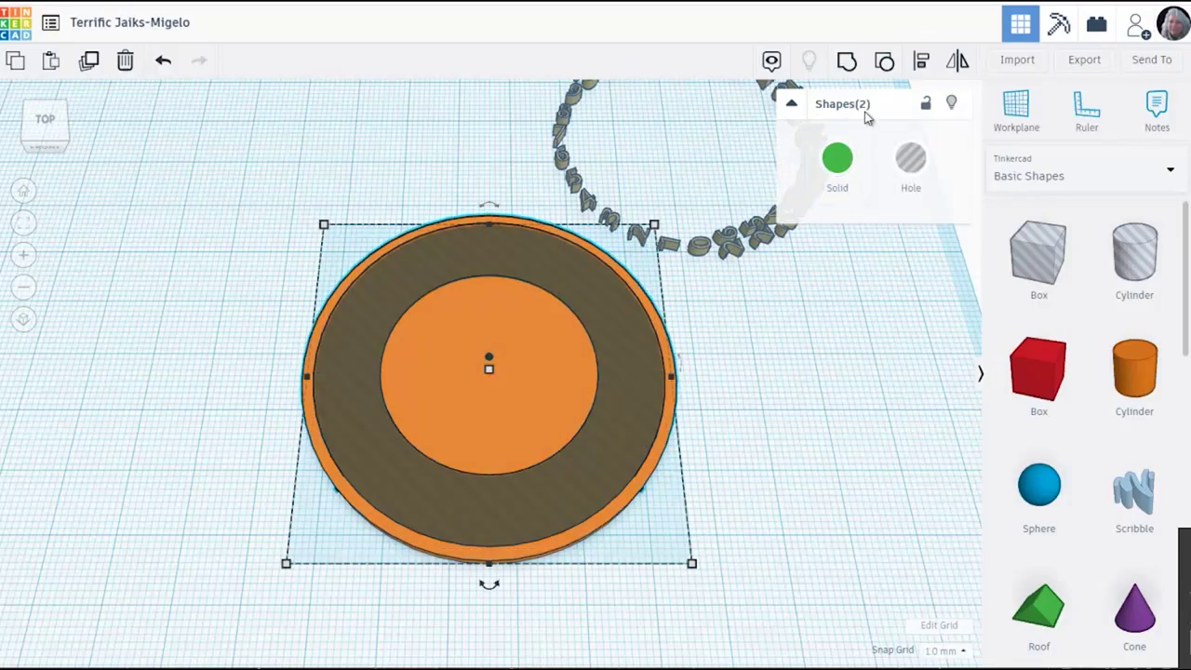
pyautogui.click(843, 61)
pyautogui.moveTo(840, 372); pyautogui.dragTo(616, 449)
pyautogui.moveTo(229, 229); pyautogui.dragTo(763, 622)
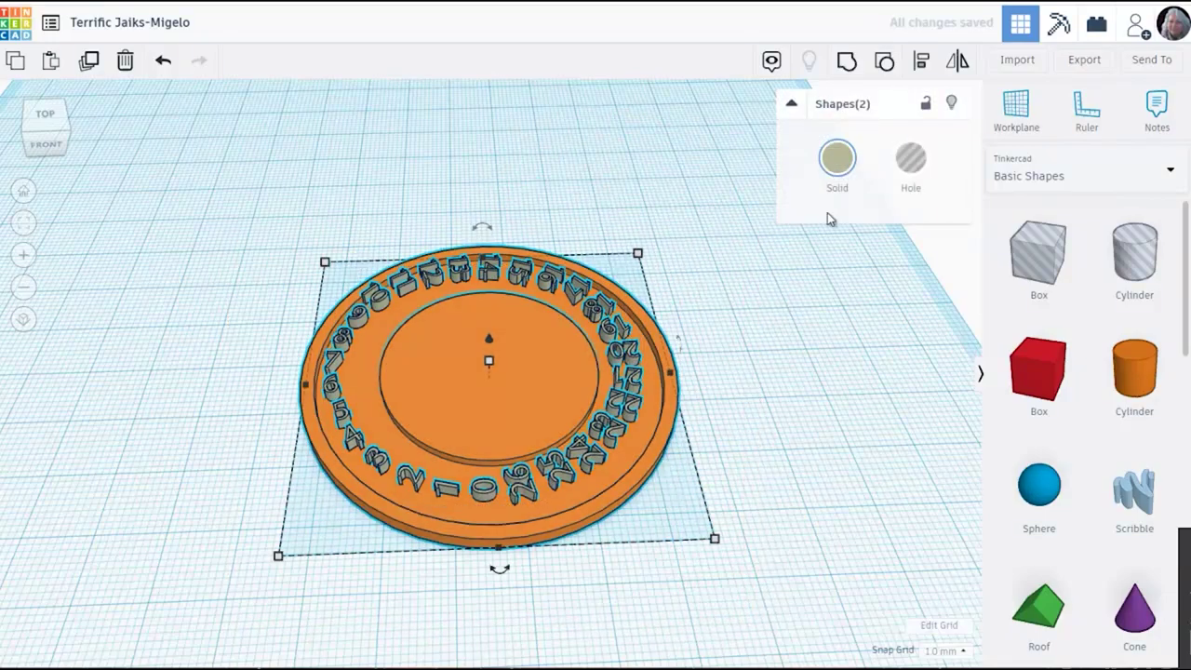
# Step: Centre-align the numbers with the orange disc
pyautogui.click(924, 62)
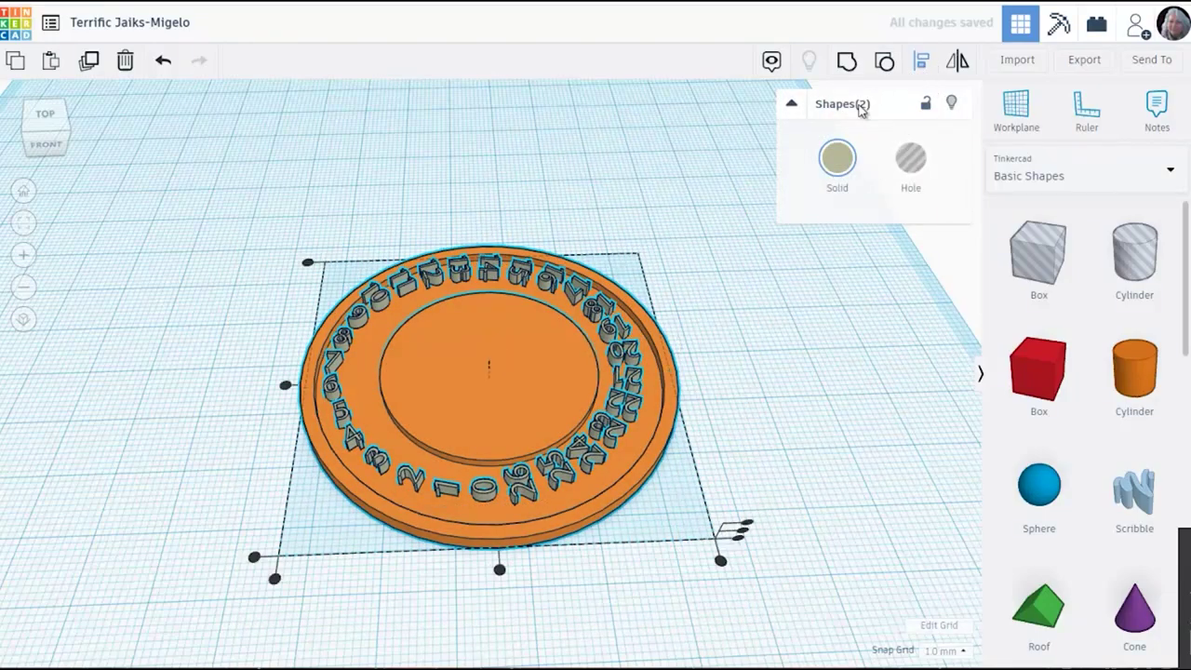
pyautogui.click(500, 572)
pyautogui.moveTo(868, 466); pyautogui.dragTo(859, 391)
pyautogui.press('l')
# Step: Lower the numbers 1 mm so they sit flush in the ring channel
pyautogui.click(643, 330)
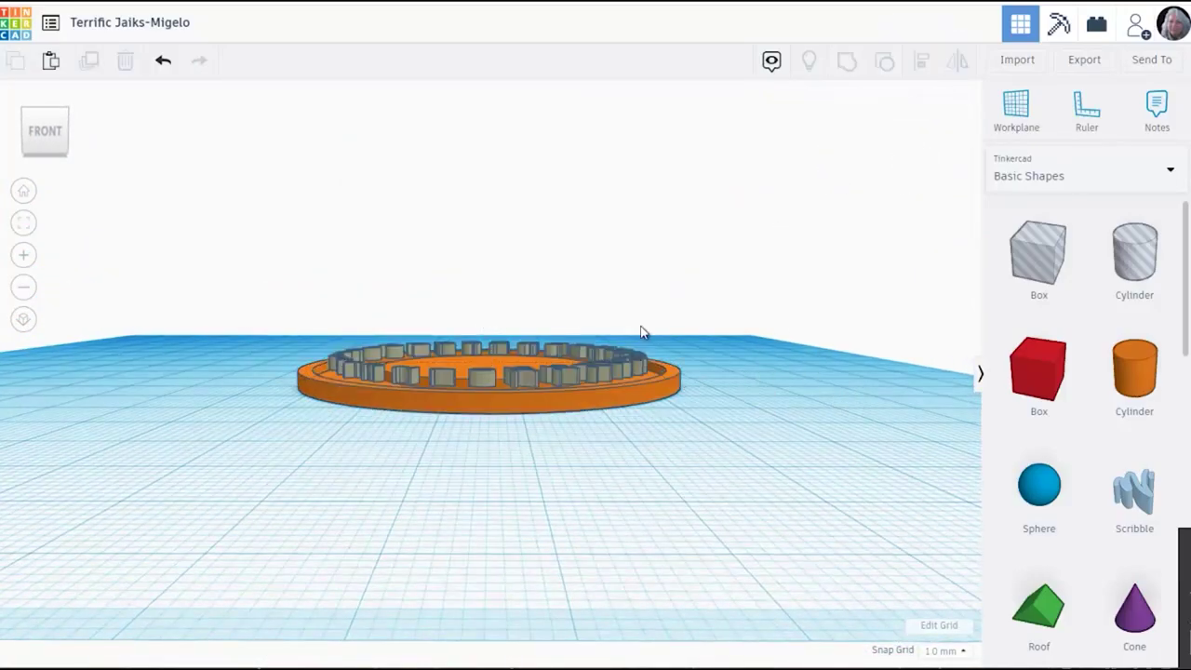
pyautogui.click(596, 370)
pyautogui.moveTo(487, 319); pyautogui.dragTo(754, 410)
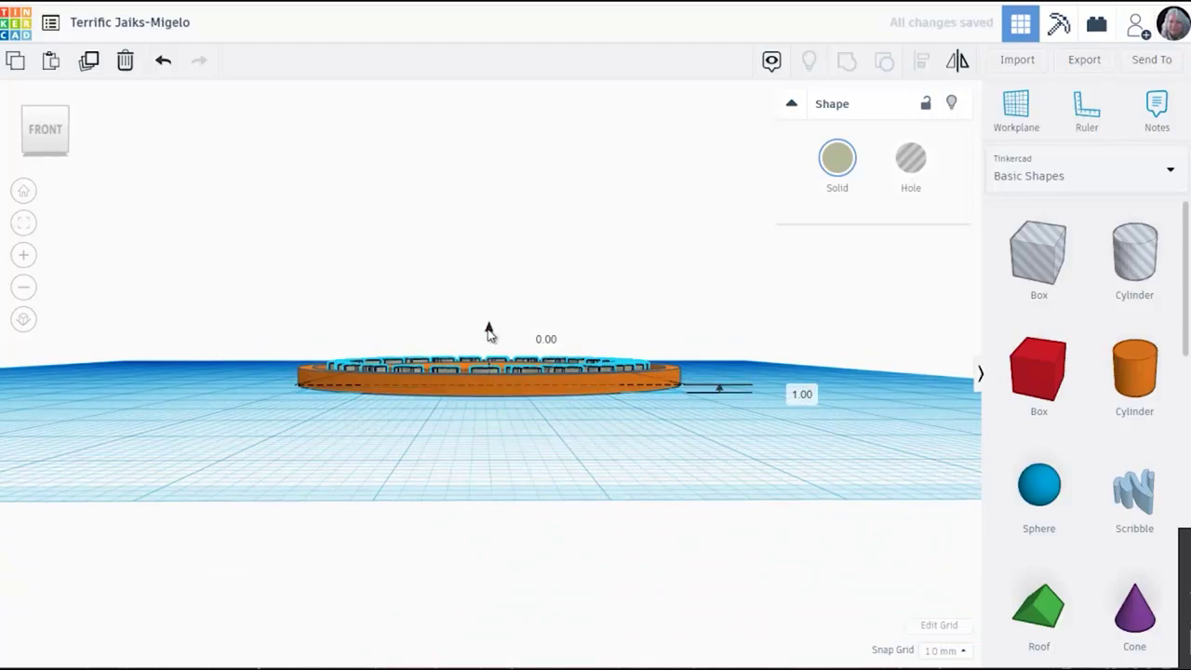
pyautogui.moveTo(488, 332); pyautogui.dragTo(487, 340)
pyautogui.moveTo(716, 456); pyautogui.dragTo(821, 538)
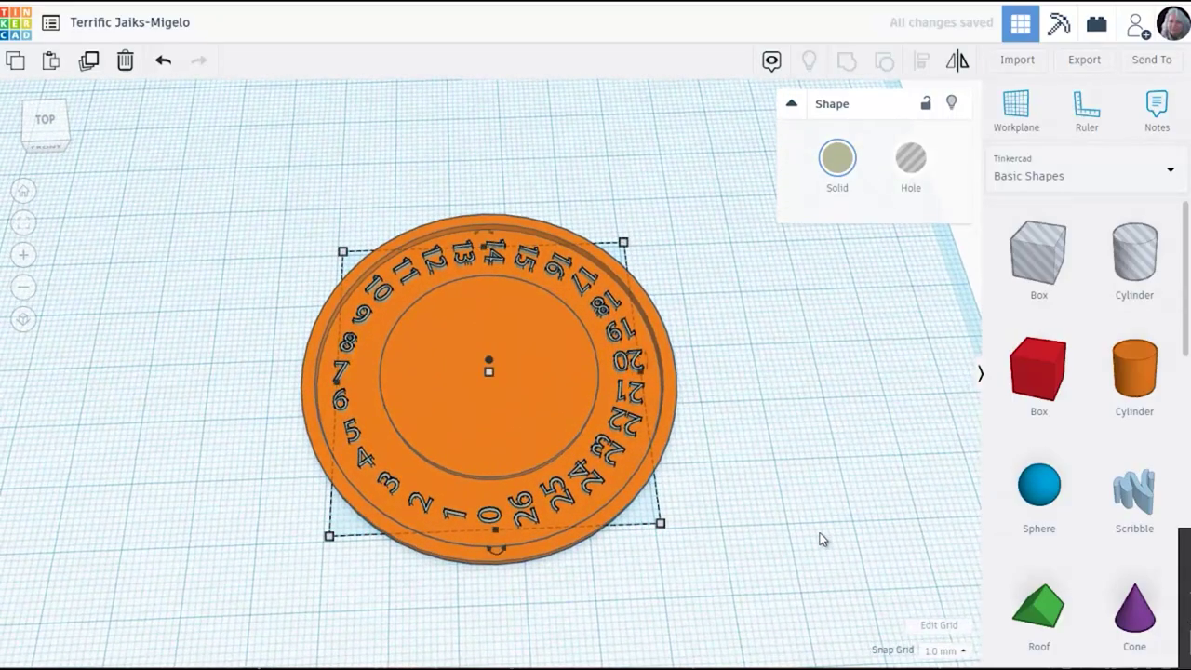
pyautogui.click(809, 446)
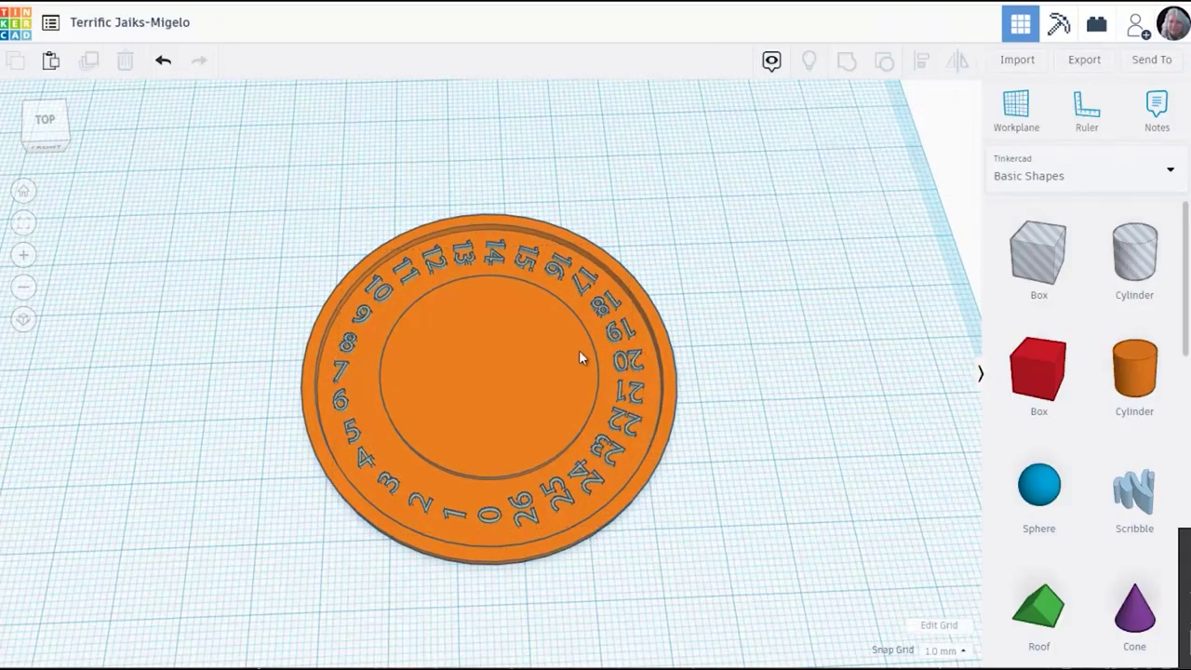
# Step: Add a cylinder and centre-align it on the dial
pyautogui.moveTo(1130, 380); pyautogui.dragTo(497, 346)
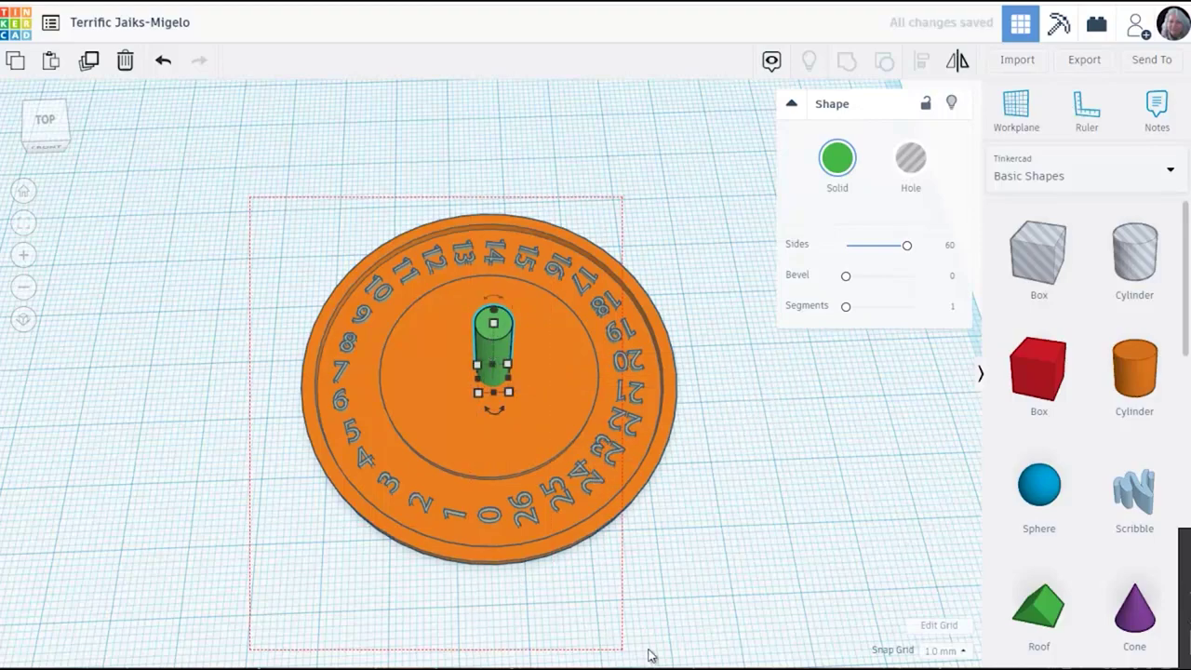
pyautogui.hotkey('ctrl', 'a')
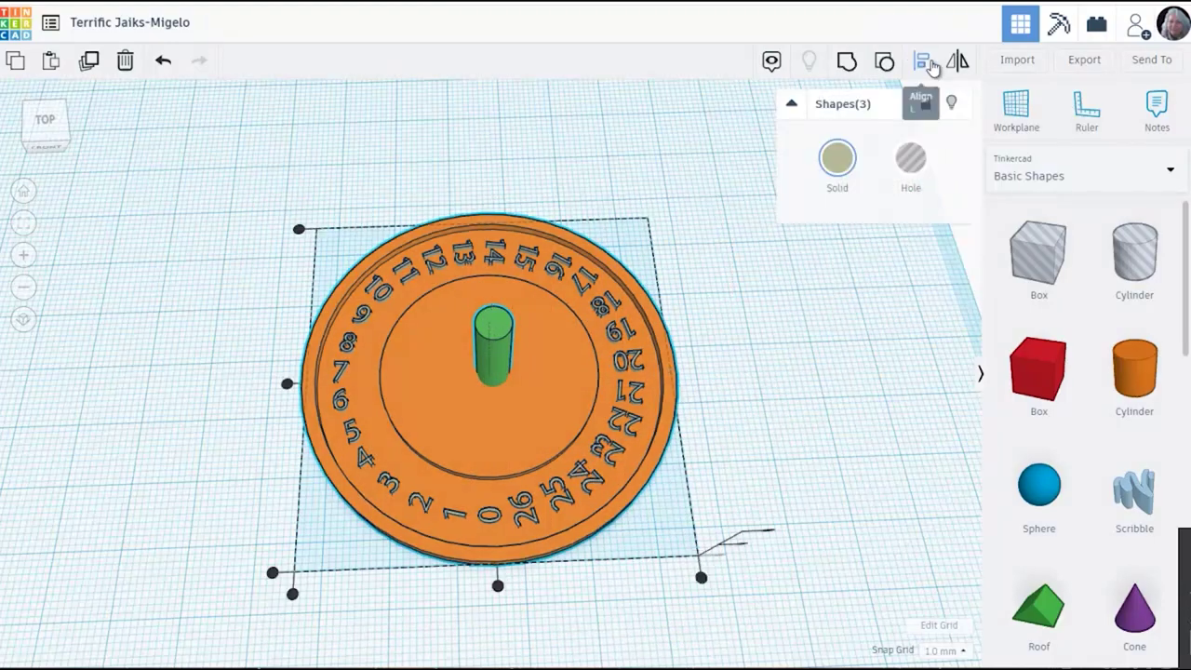
pyautogui.click(287, 384)
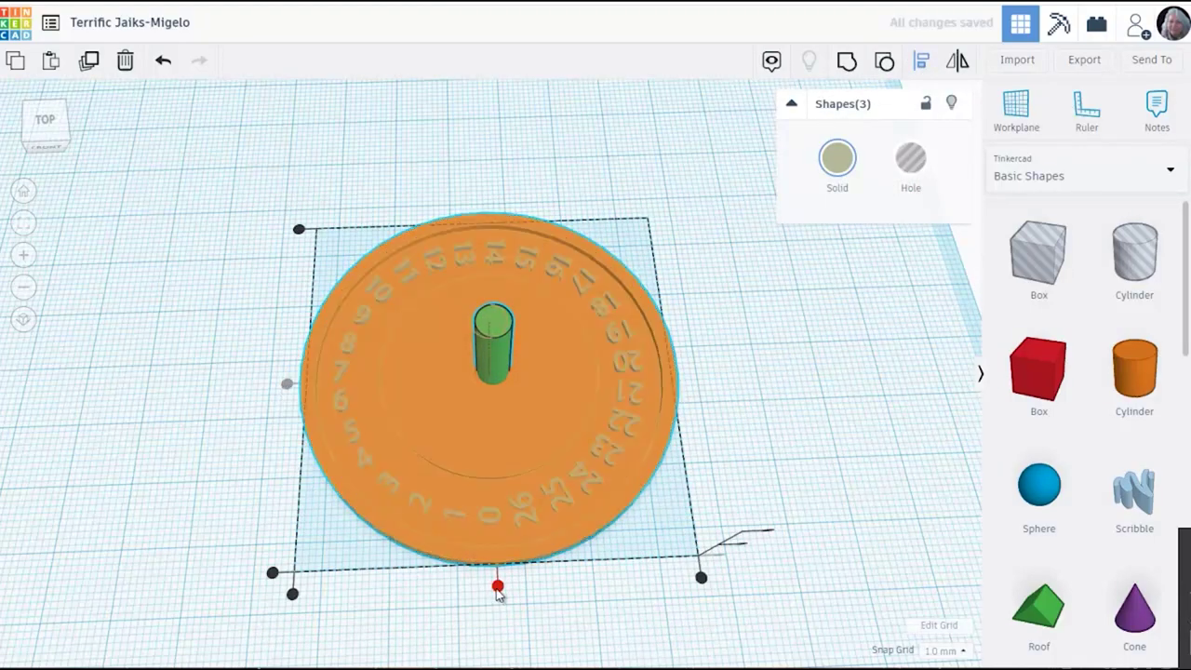
pyautogui.moveTo(871, 455); pyautogui.dragTo(885, 351)
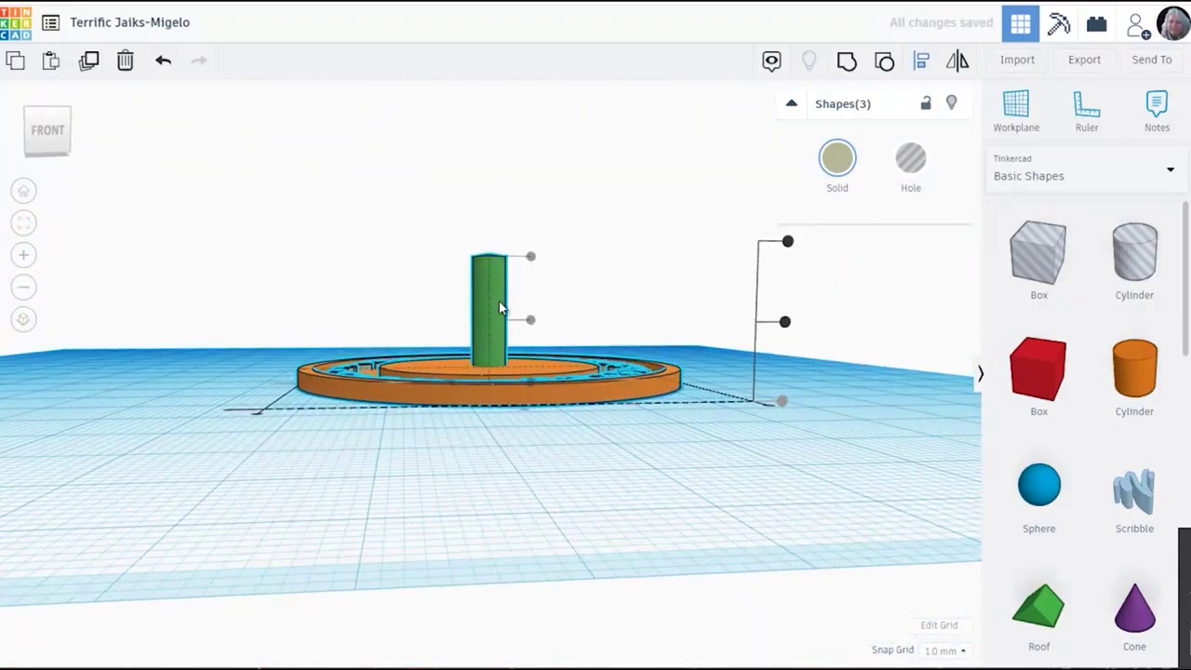
pyautogui.click(772, 478)
# Step: Sink the cylinder to -6.00, make it a hole, and group it with the dial
pyautogui.click(487, 294)
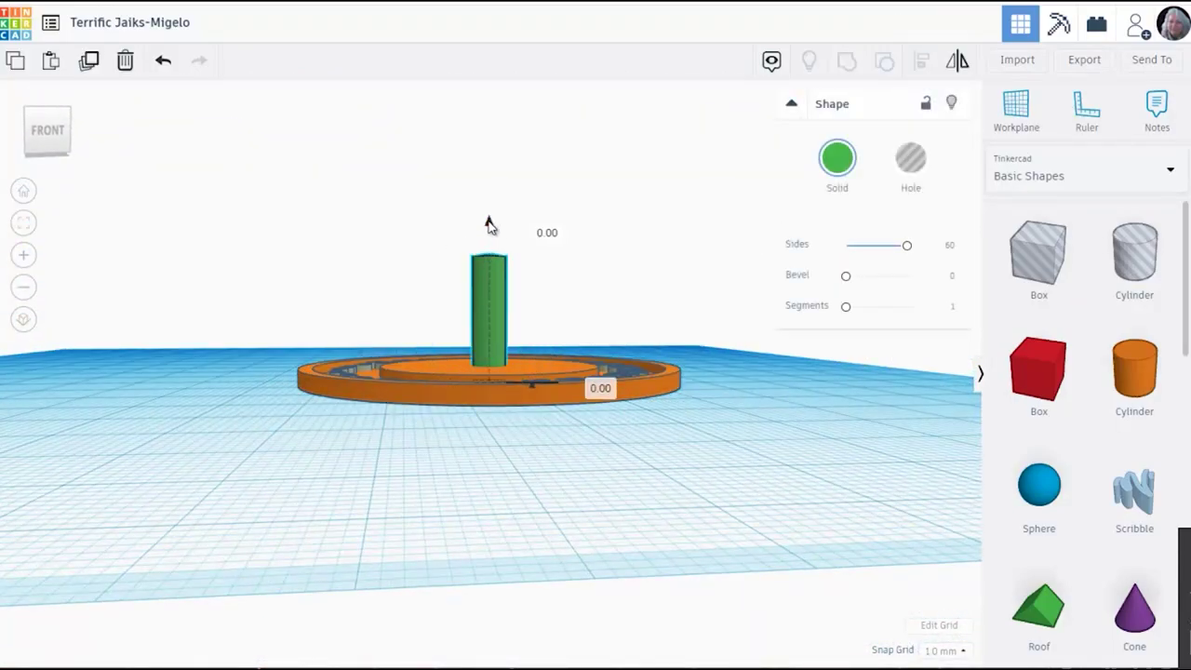
pyautogui.moveTo(488, 223); pyautogui.dragTo(487, 260)
pyautogui.press('h')
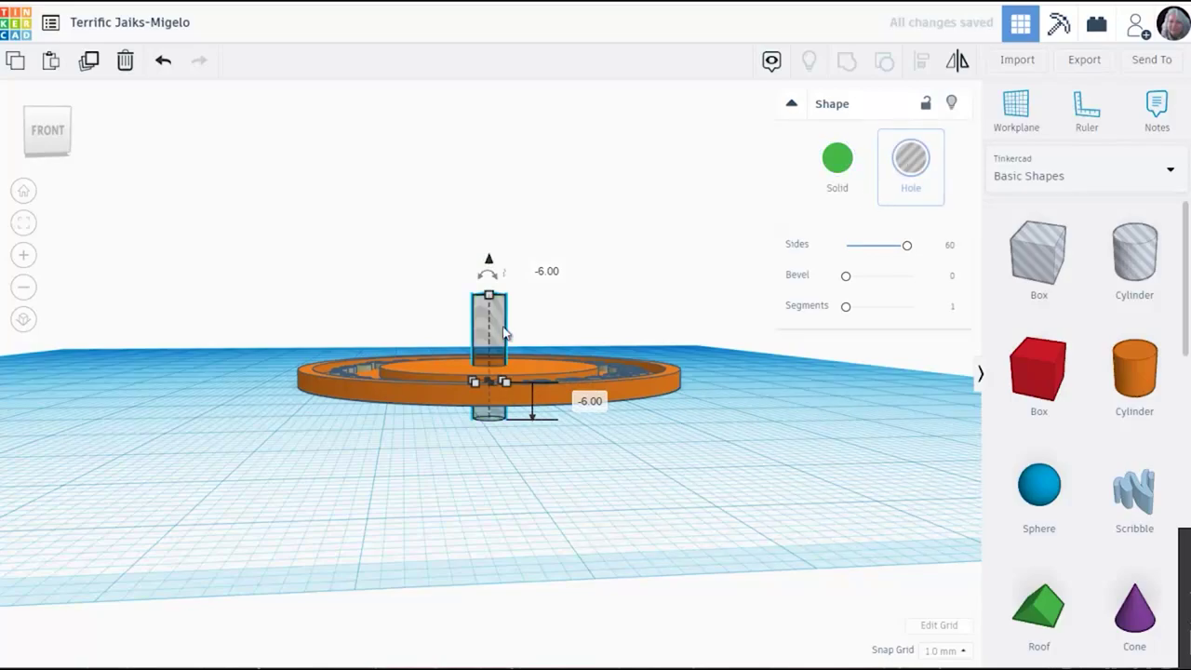
pyautogui.moveTo(236, 242); pyautogui.dragTo(791, 518)
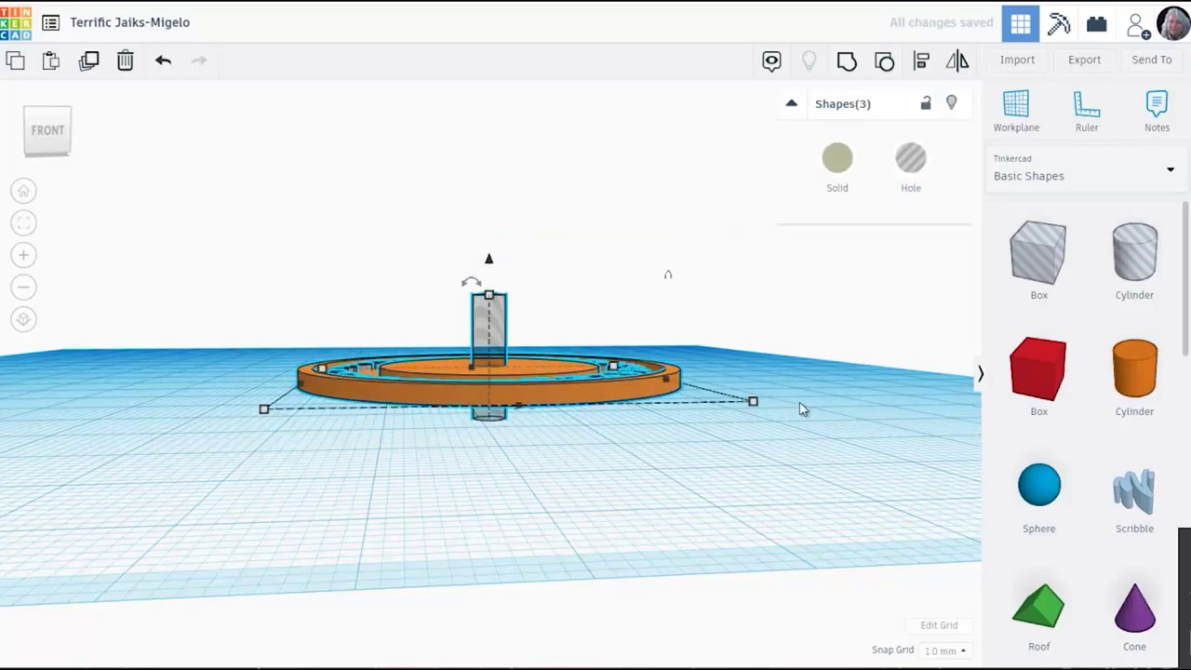
pyautogui.click(847, 64)
pyautogui.moveTo(853, 364); pyautogui.dragTo(860, 523)
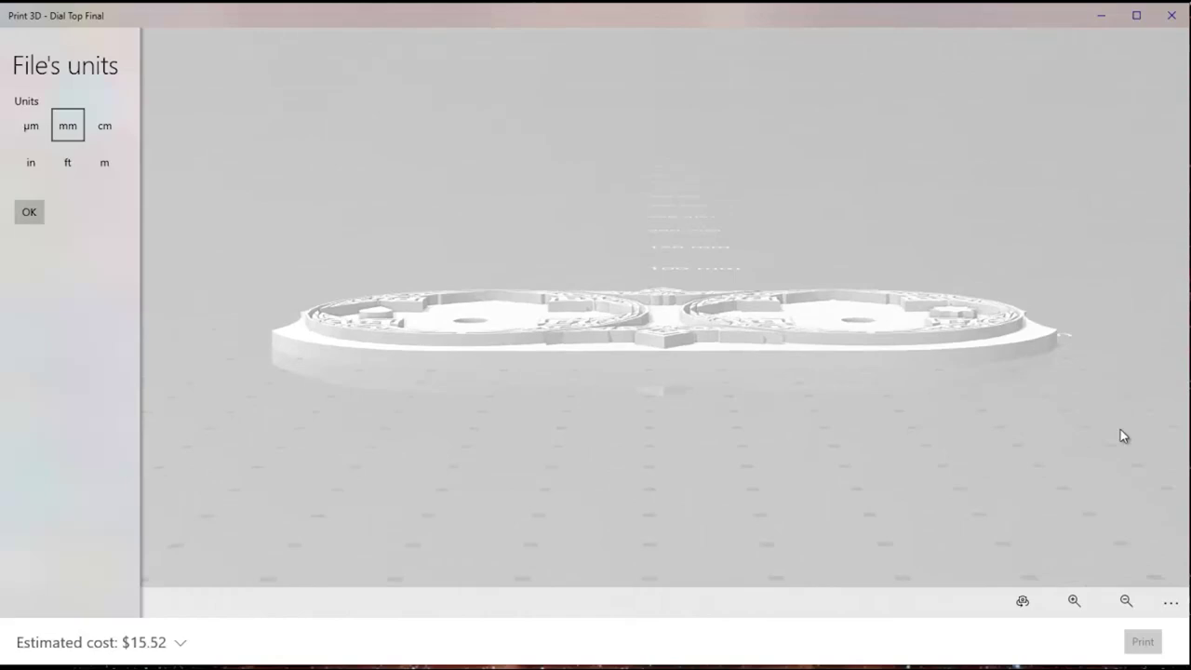
# Step: Tilt the Right Dial final preview from the dial top to a near edge-on view
pyautogui.moveTo(1121, 431); pyautogui.dragTo(1120, 531)
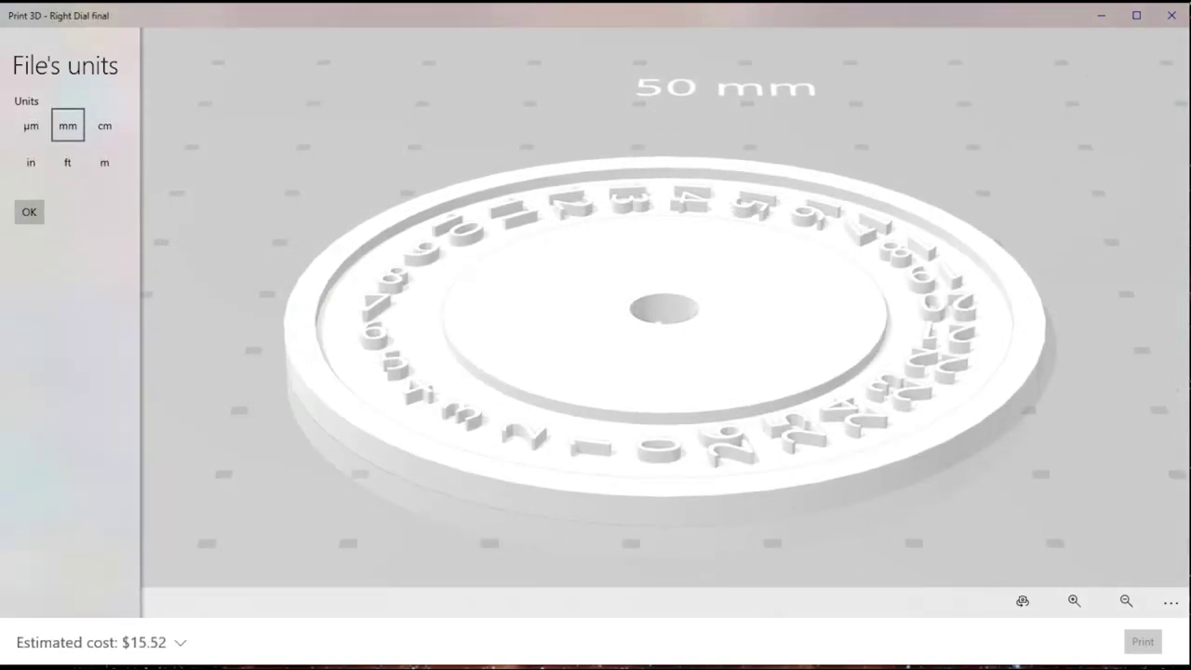
pyautogui.moveTo(1129, 478)
pyautogui.mouseDown()
pyautogui.moveTo(1131, 419)
pyautogui.moveTo(1123, 486)
pyautogui.mouseUp()
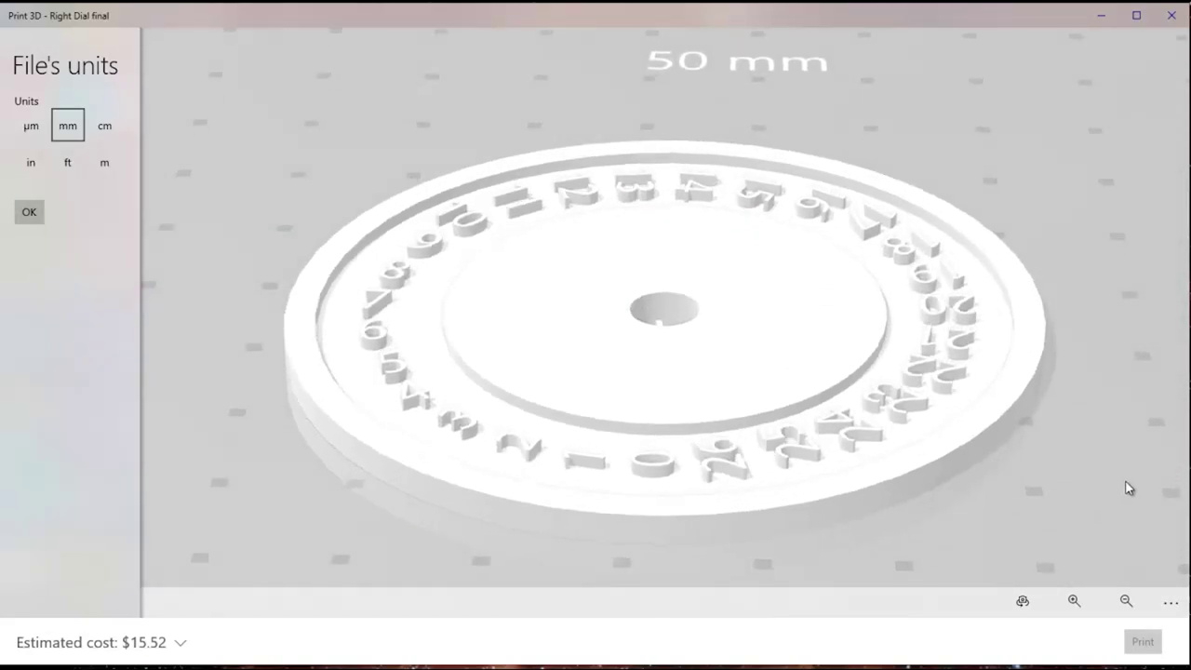